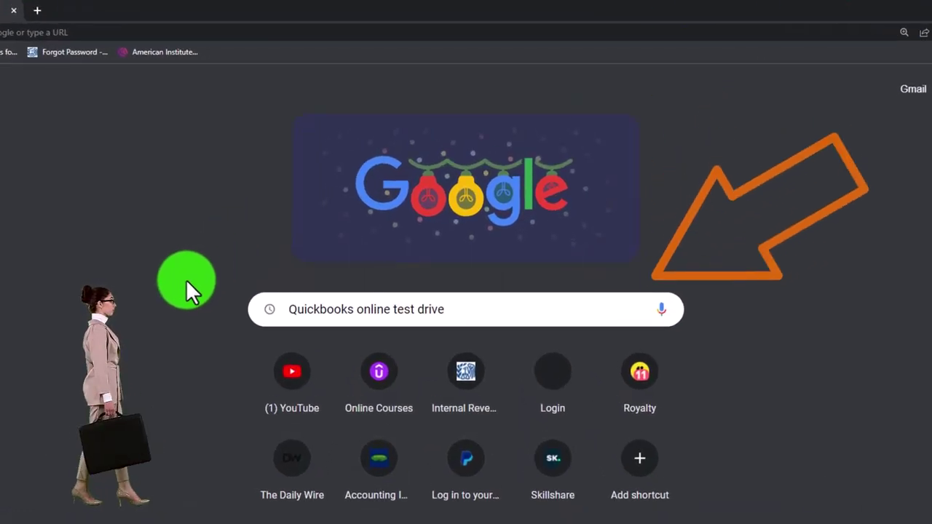
- Search the web for "Quickbooks online test drive"
key(Return)
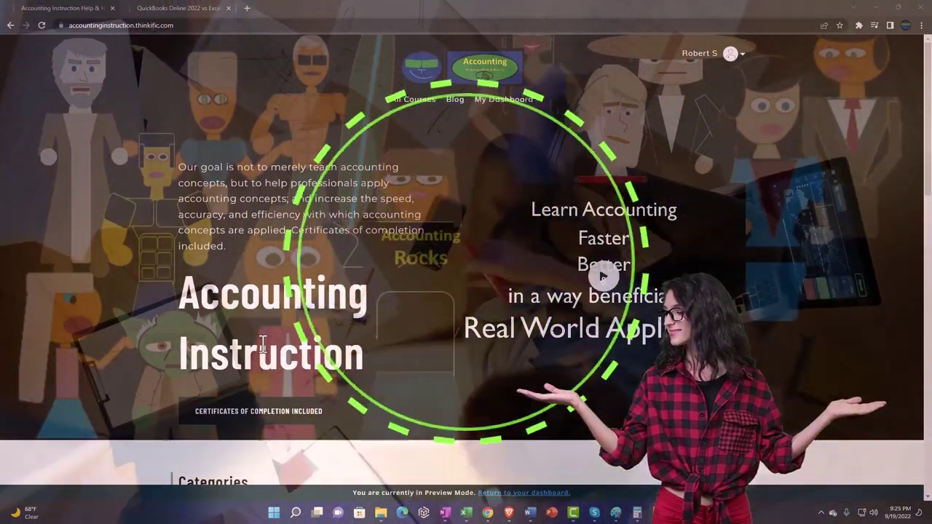
- Look through the accounting course categories and the "OneNote - Getting Started 2022" section of the QuickBooks Online 2022 course
scroll(127, 394, down, 2)
scroll(128, 398, down, 5)
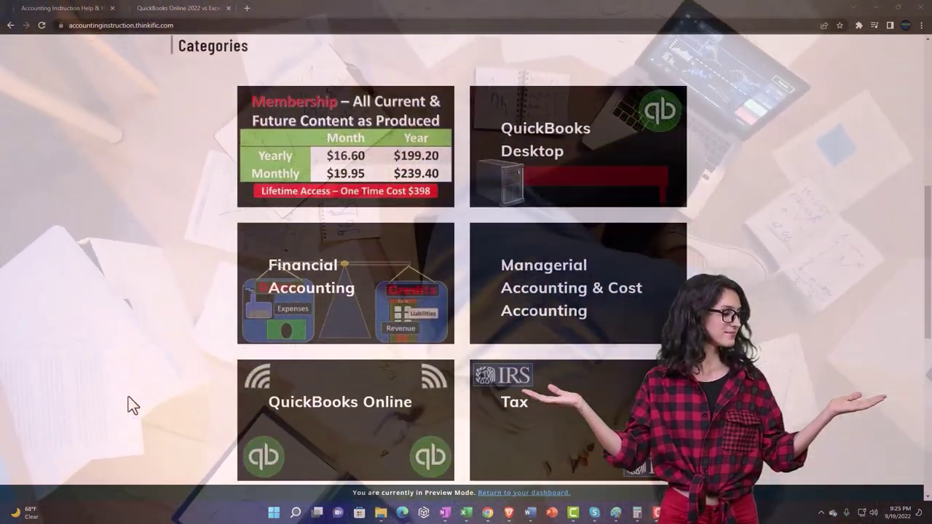
scroll(128, 397, down, 6)
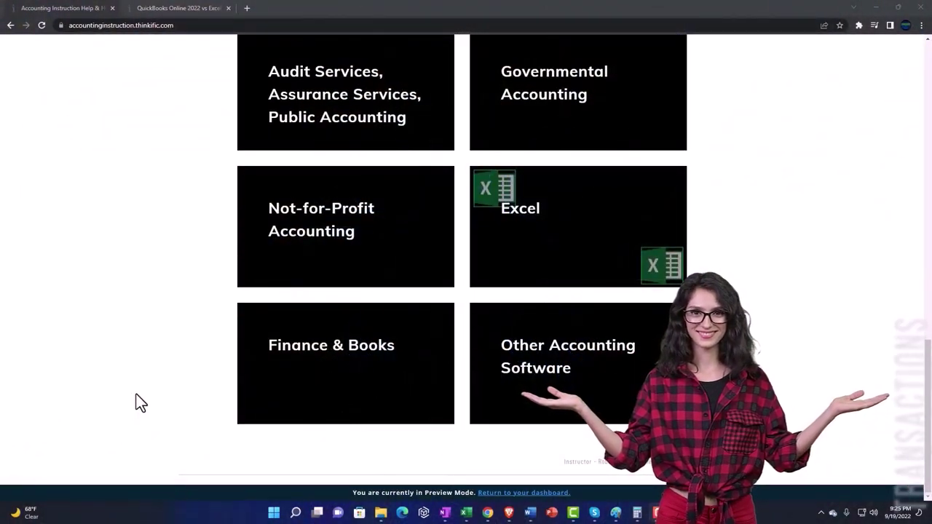
click(167, 8)
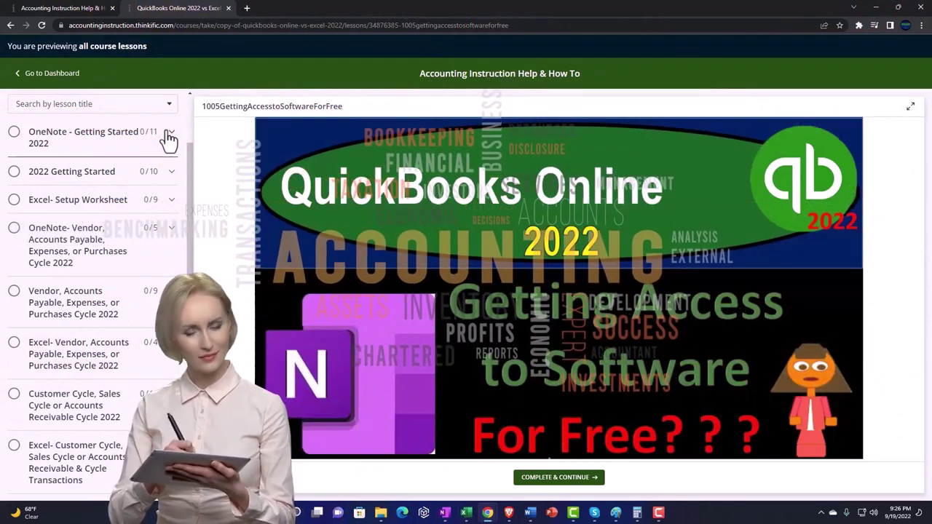
click(169, 137)
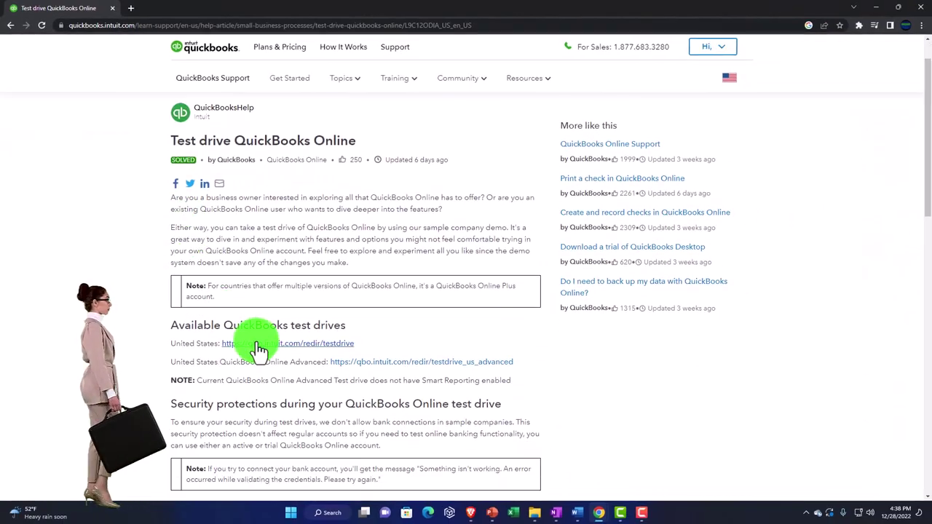
- Open the United States QuickBooks Online test drive and complete its security verification
click(260, 344)
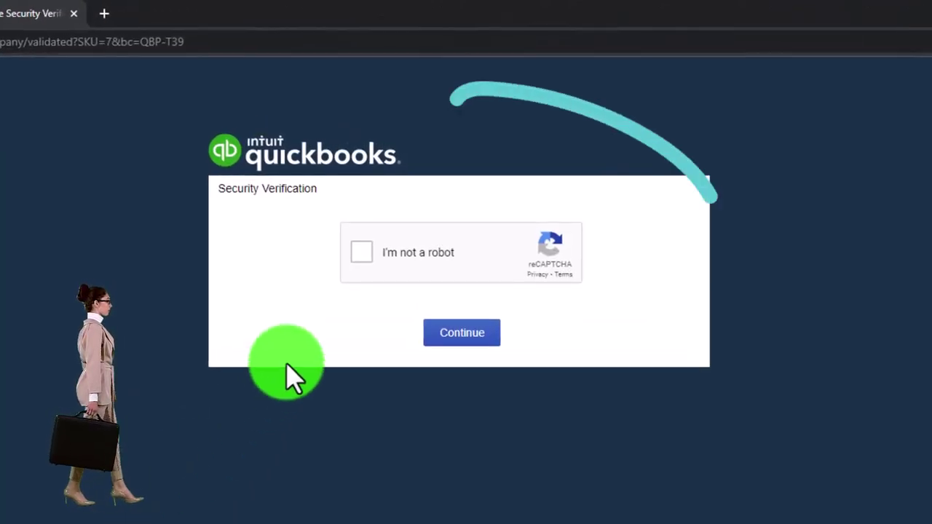
click(452, 335)
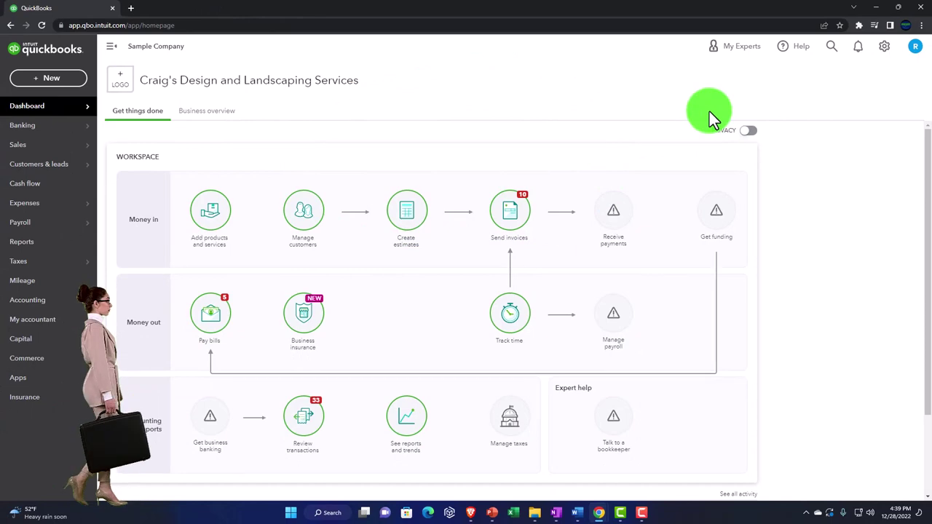
- Review the sample company's settings options, including the choice between Accountant view and Business view
key(ctrl+plus)
key(ctrl+plus)
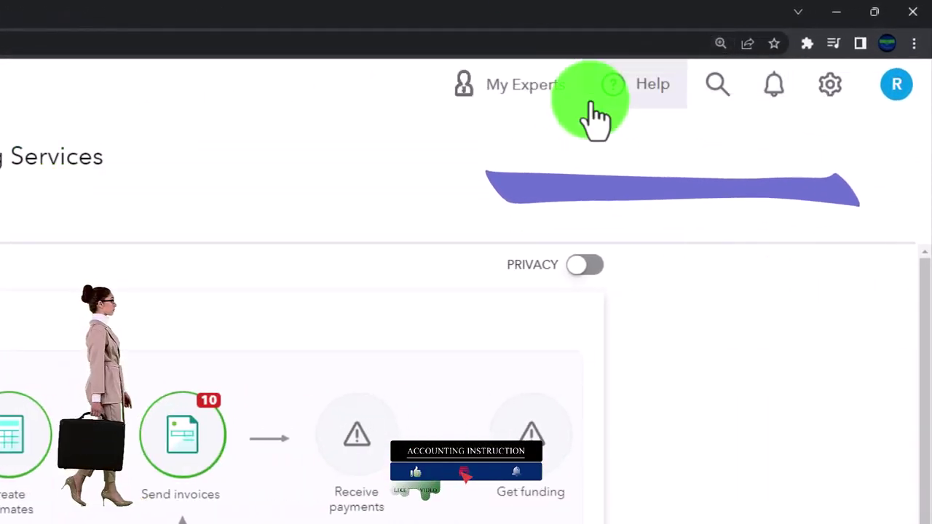
click(834, 86)
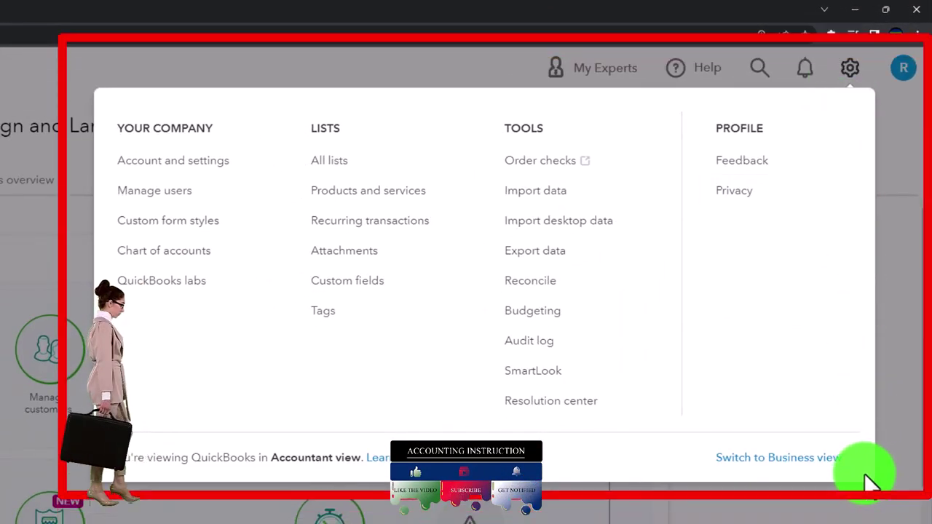
click(858, 506)
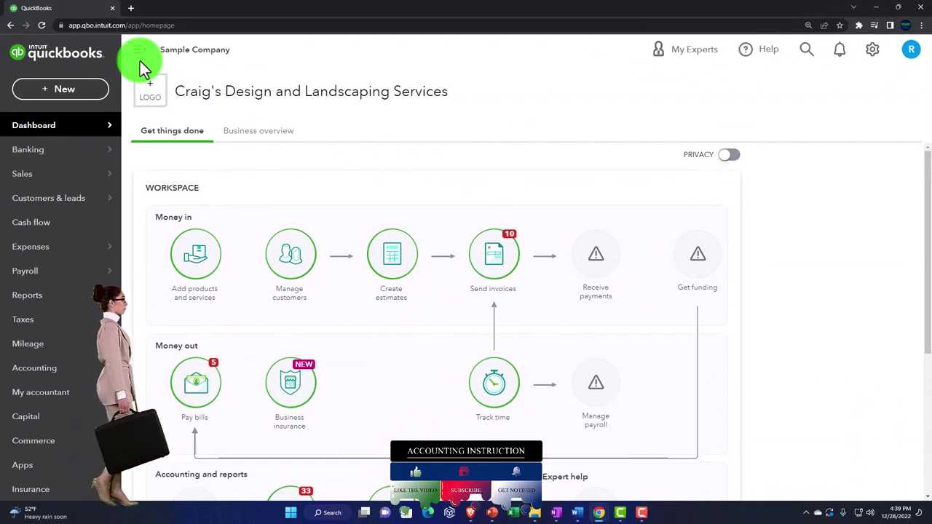
- Duplicate the QuickBooks browser tab twice to have three copies of the sample company open
right_click(87, 15)
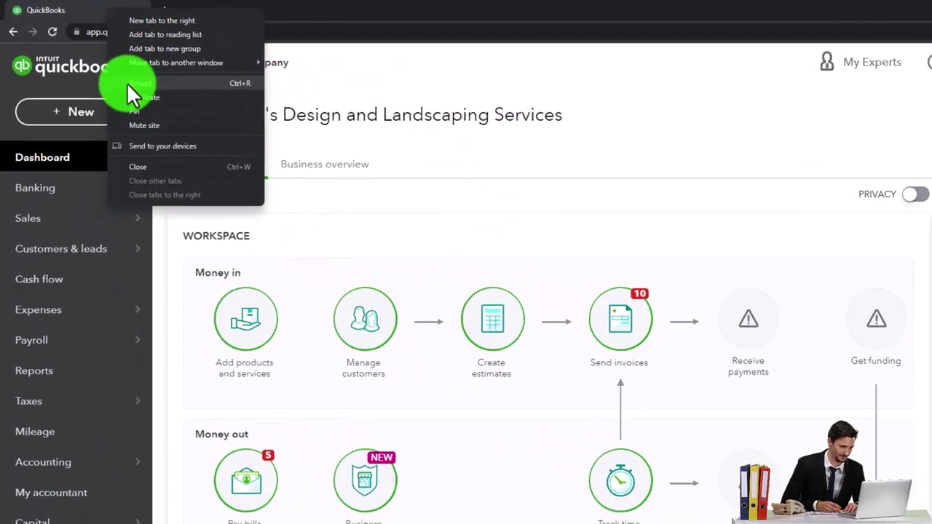
click(115, 77)
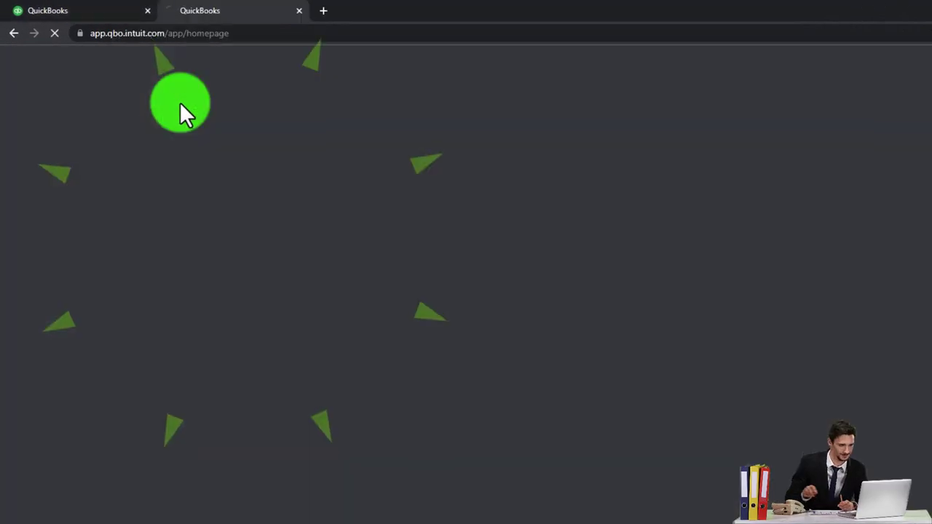
right_click(240, 11)
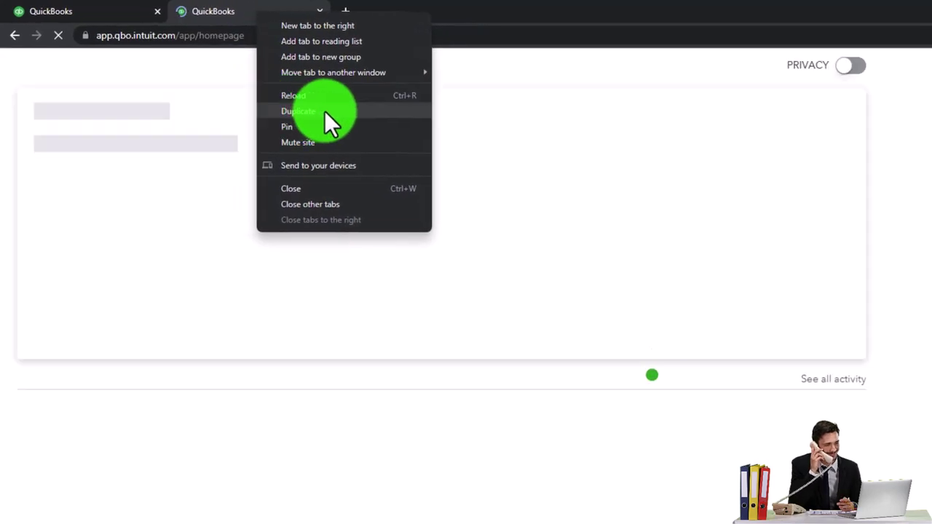
click(309, 107)
- Open the Balance Sheet report in the second browser tab
click(271, 18)
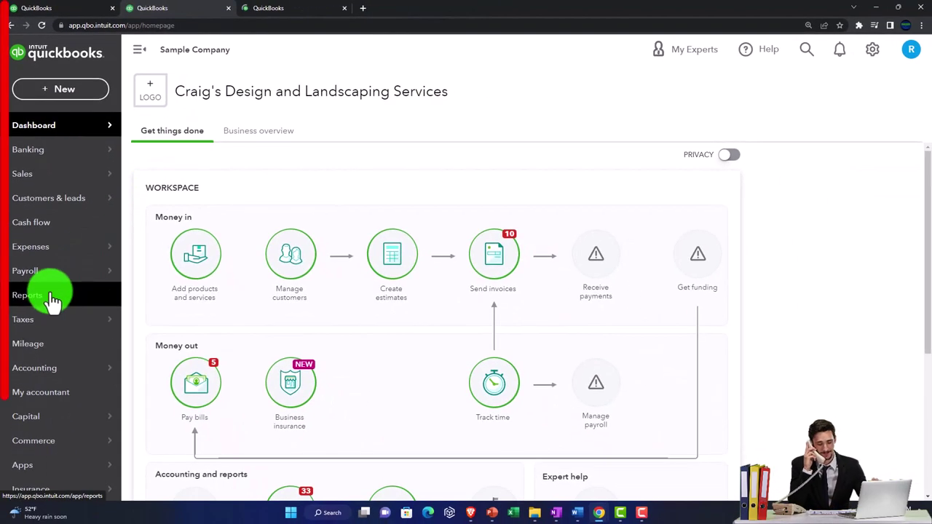
click(51, 303)
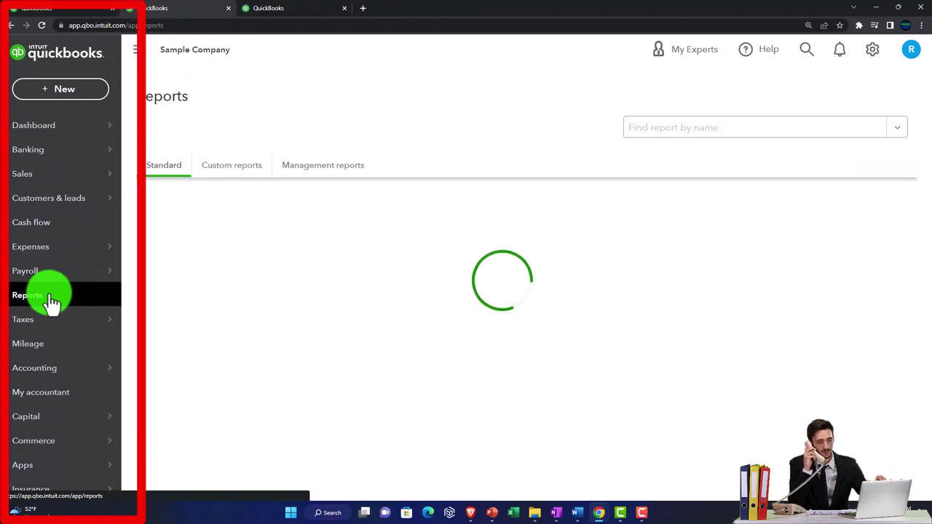
click(207, 281)
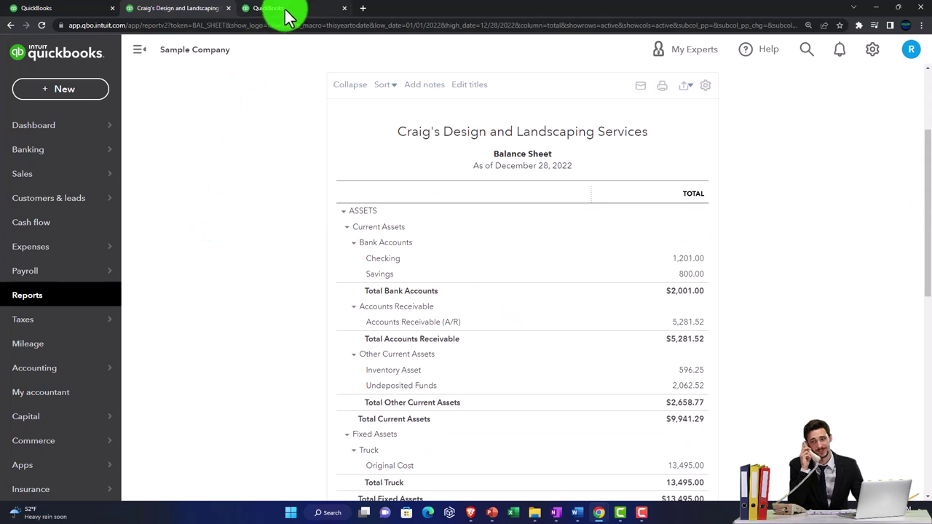
- Open the Profit and Loss report in the third browser tab
click(286, 14)
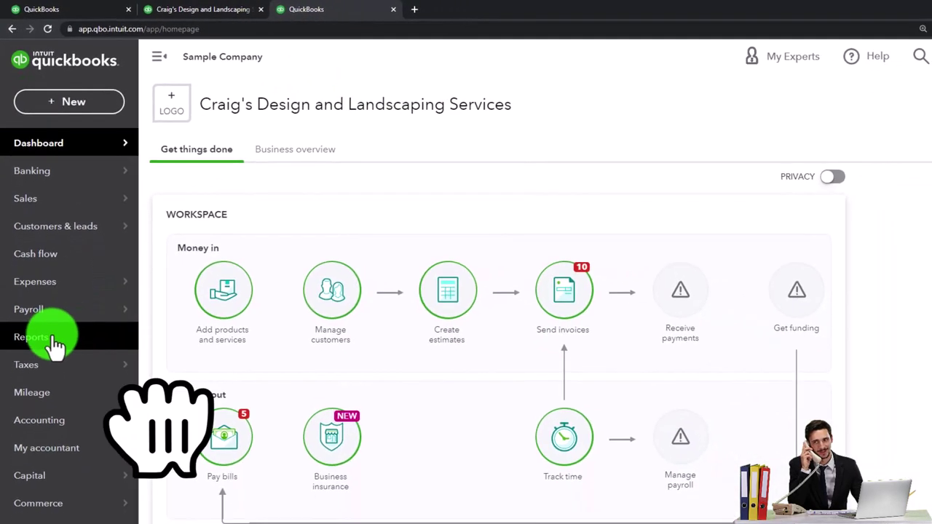
click(55, 343)
click(231, 352)
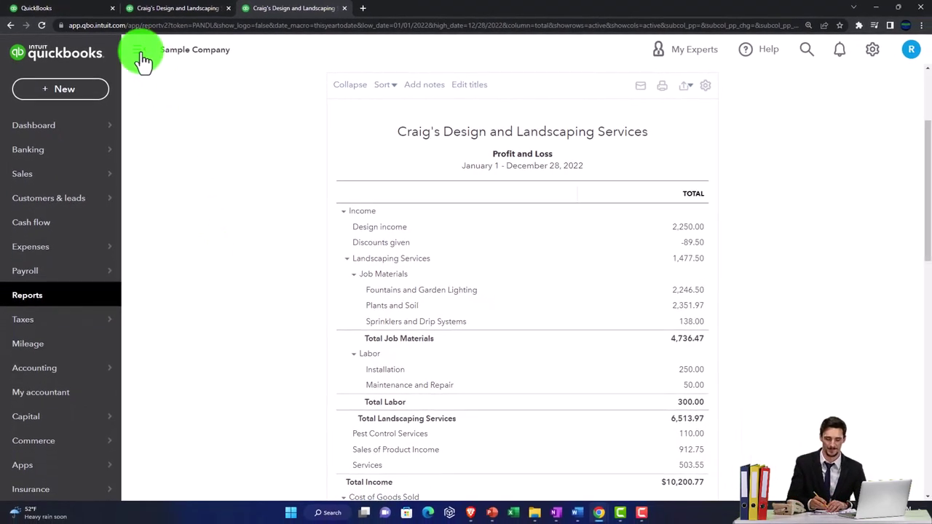
- Collapse the navigation pane and run the Profit and Loss report for 01/01/2022 to 12/31/2022
click(141, 56)
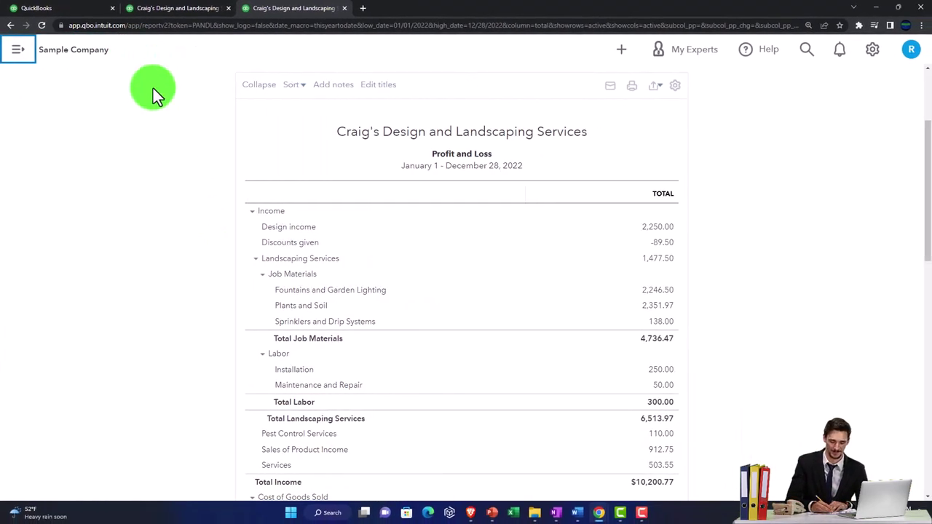
scroll(145, 187, up, 3)
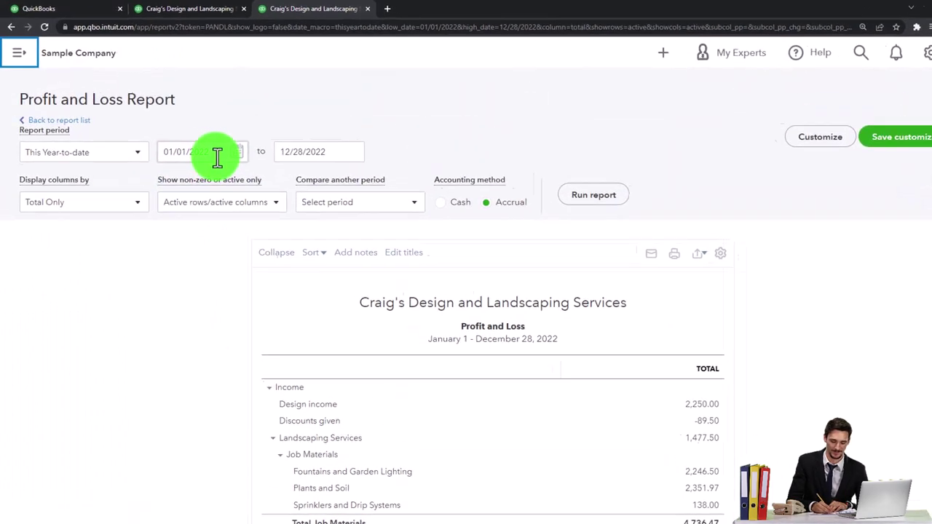
click(217, 157)
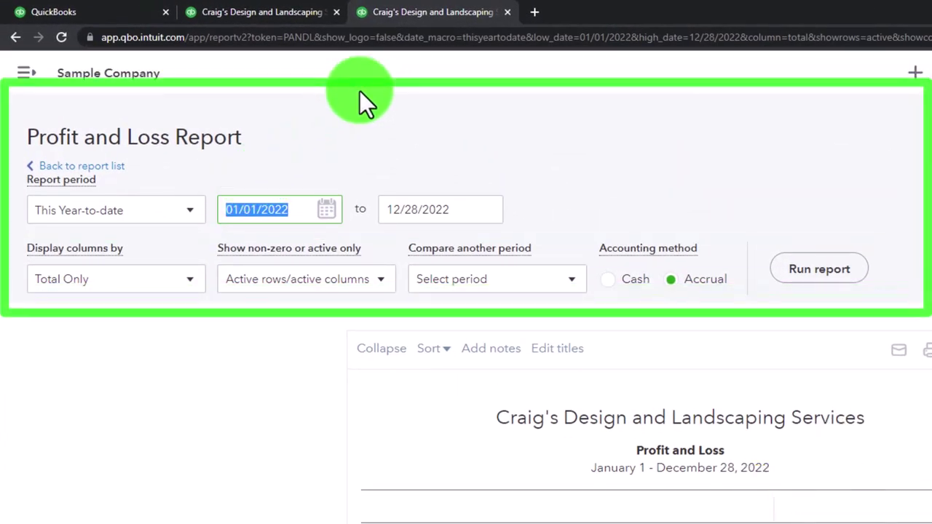
text(010122)
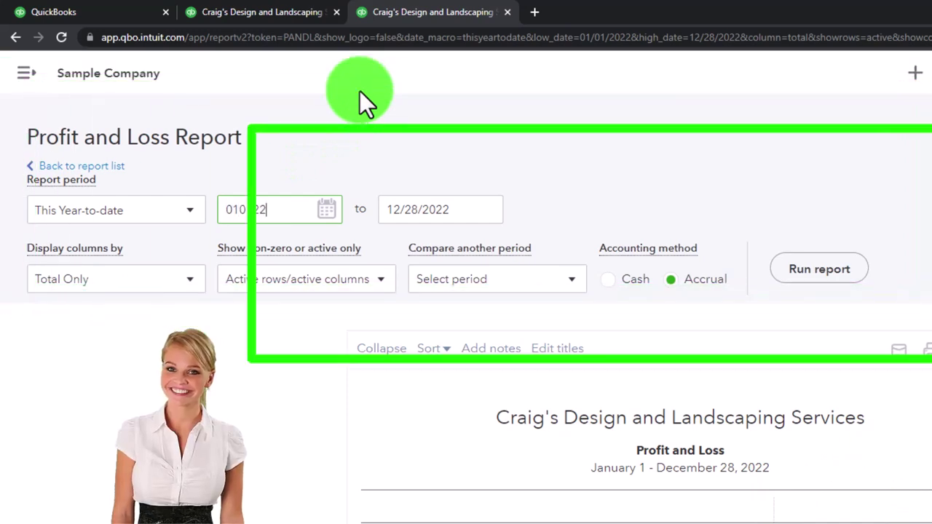
key(Tab)
text(12/31/202)
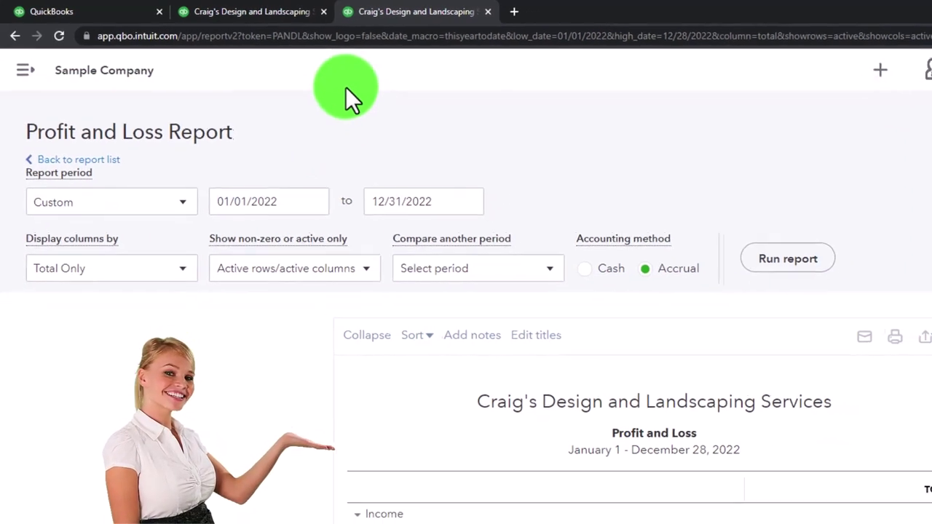
click(788, 258)
scroll(783, 260, down, 3)
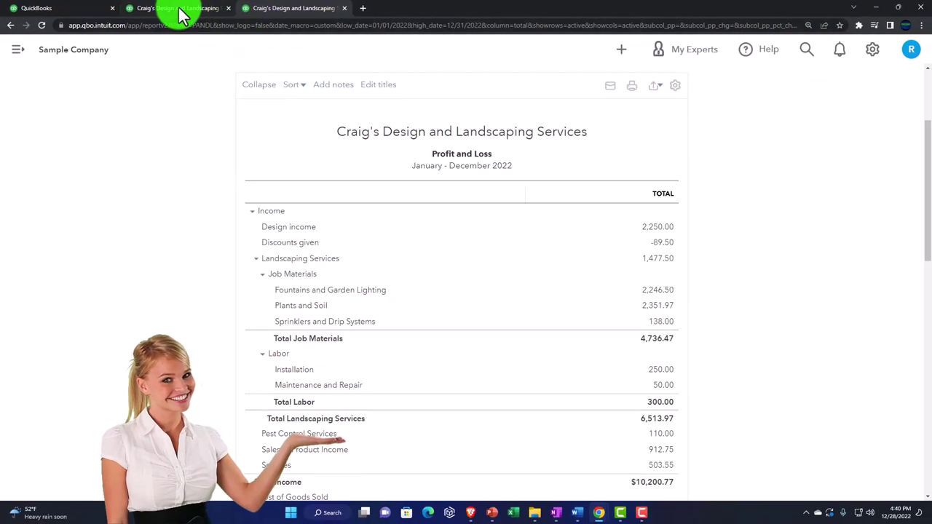
- In the Balance Sheet's tab, collapse the navigation pane and run the report for 01/01/2022 to 12/31/2022
click(182, 11)
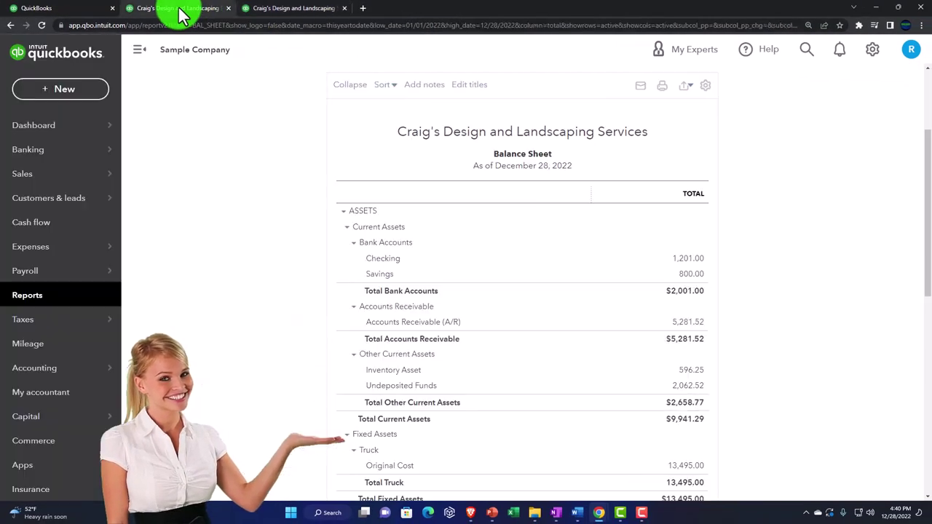
click(141, 53)
scroll(144, 159, up, 3)
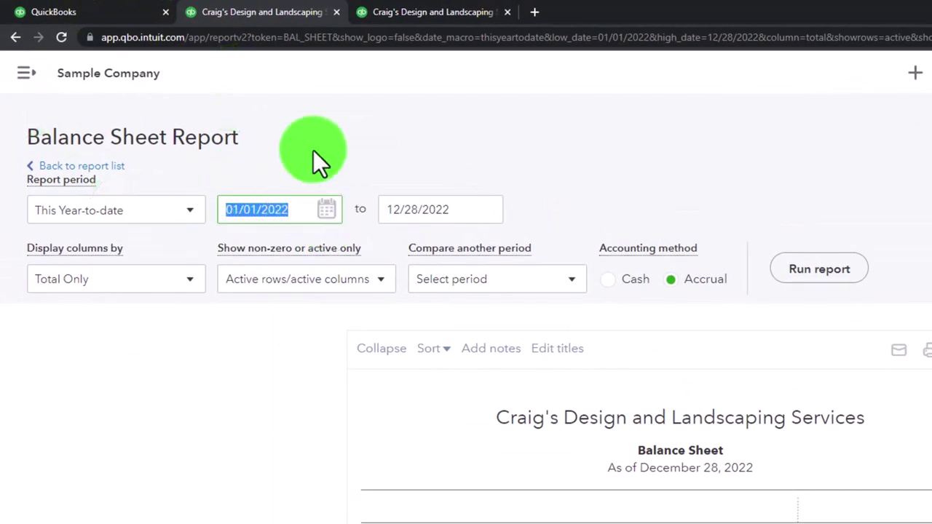
text(010122)
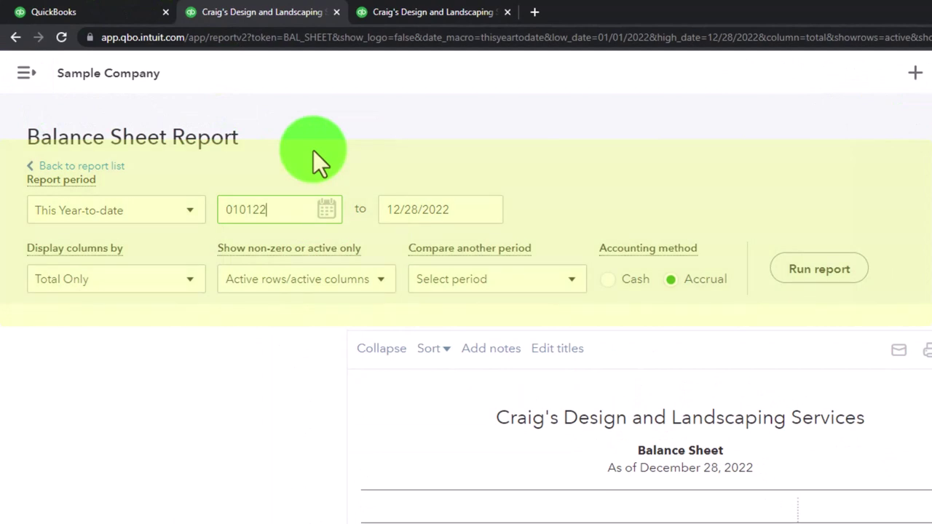
key(Tab)
text(123122)
key(Tab)
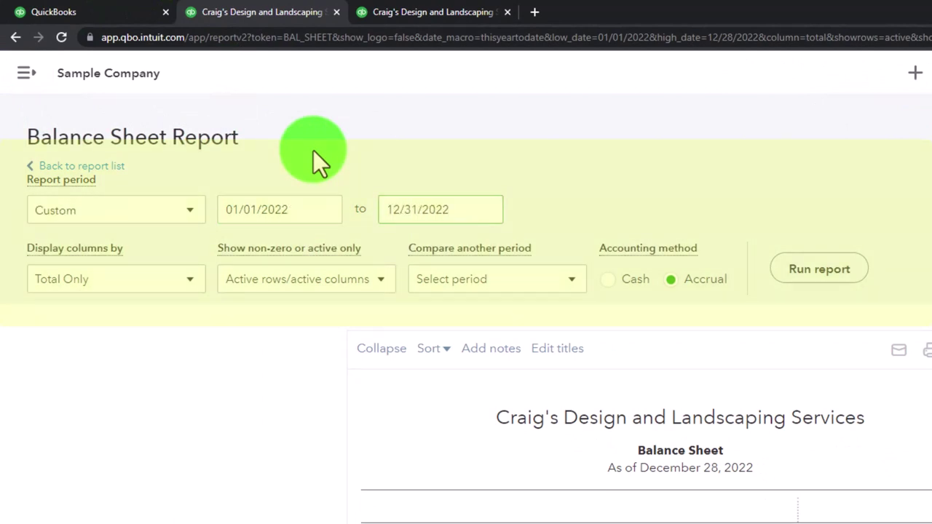
click(786, 281)
scroll(781, 275, down, 3)
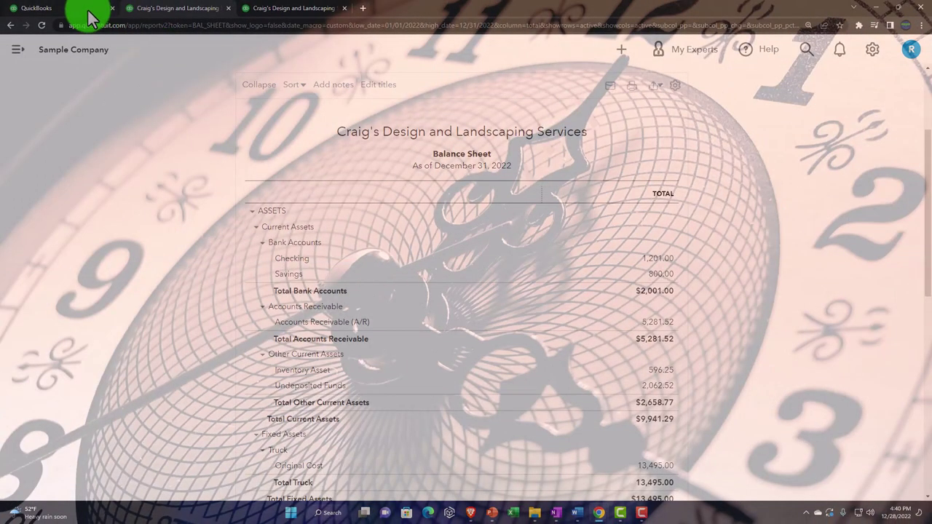
- Return to the first browser tab and review the transaction forms available for customers, vendors and employees
click(98, 11)
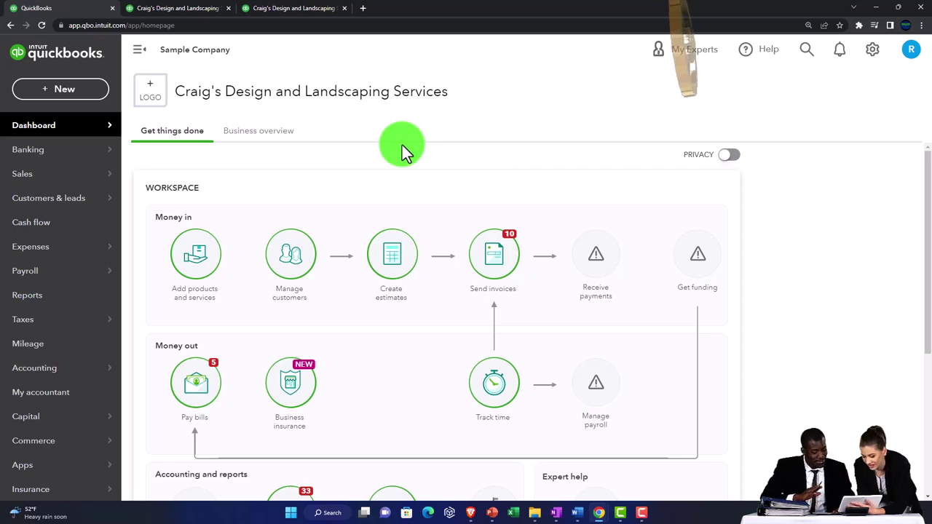
click(77, 92)
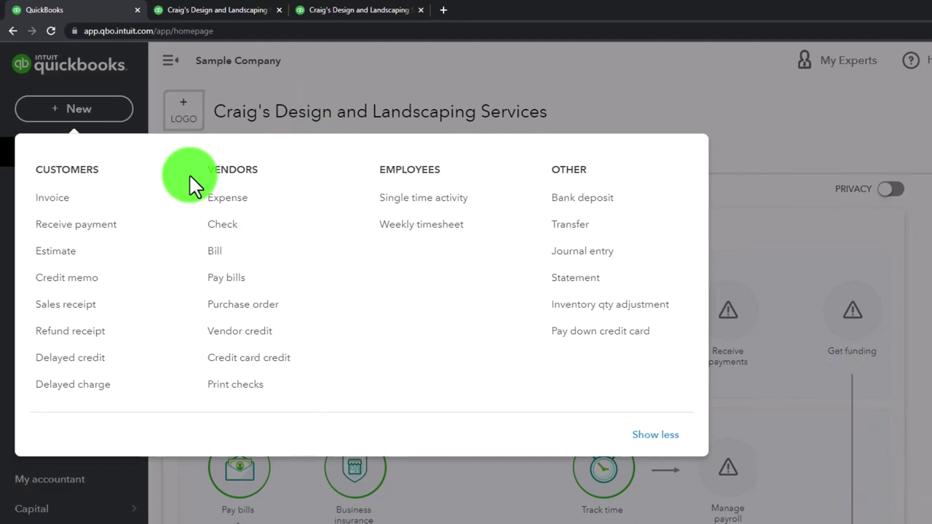
click(728, 131)
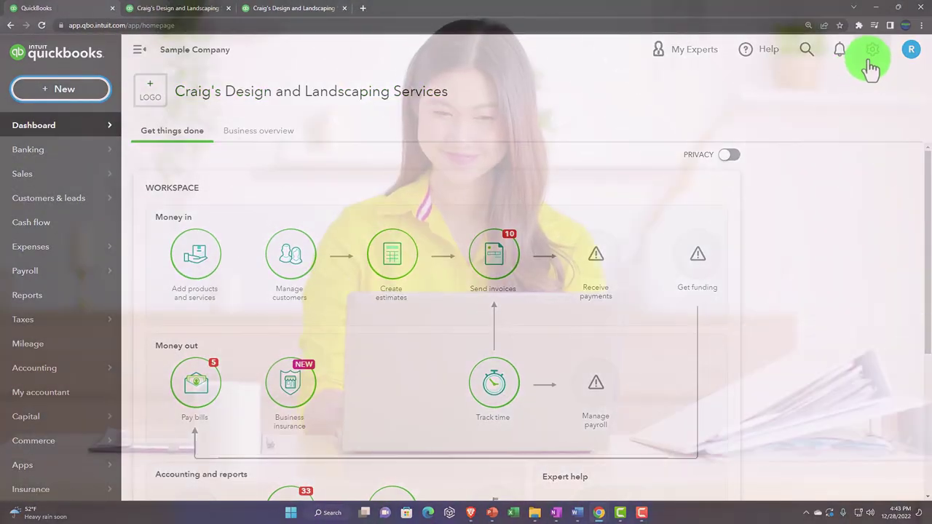
- View the All Lists page, and open the full Chart of Accounts from the Accounting section
click(872, 64)
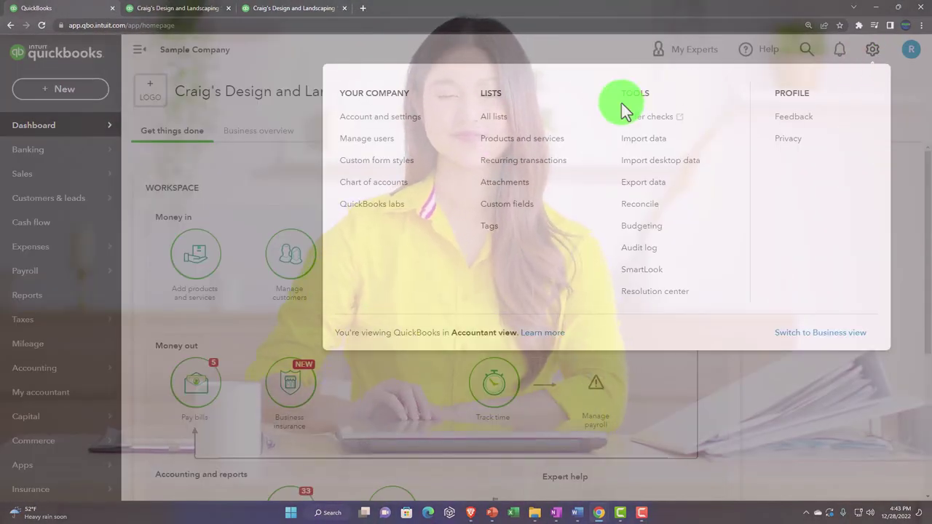
click(520, 124)
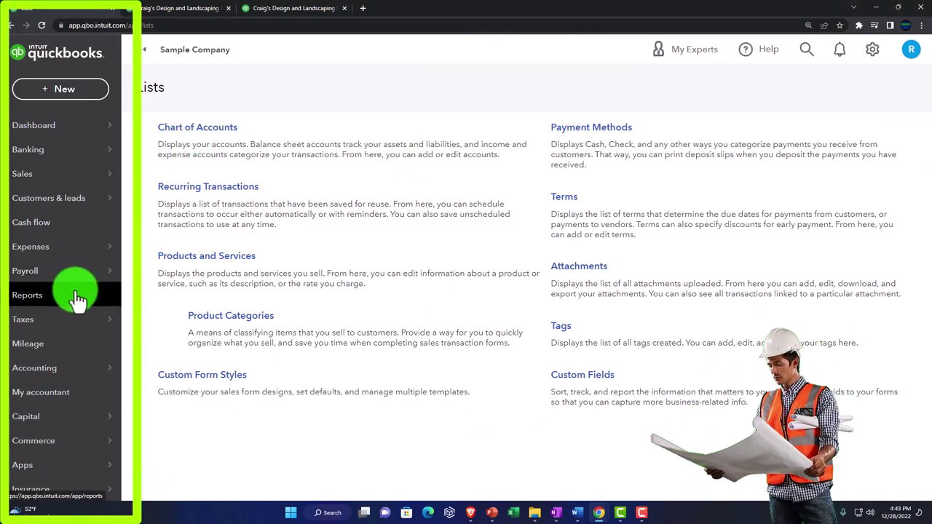
click(46, 371)
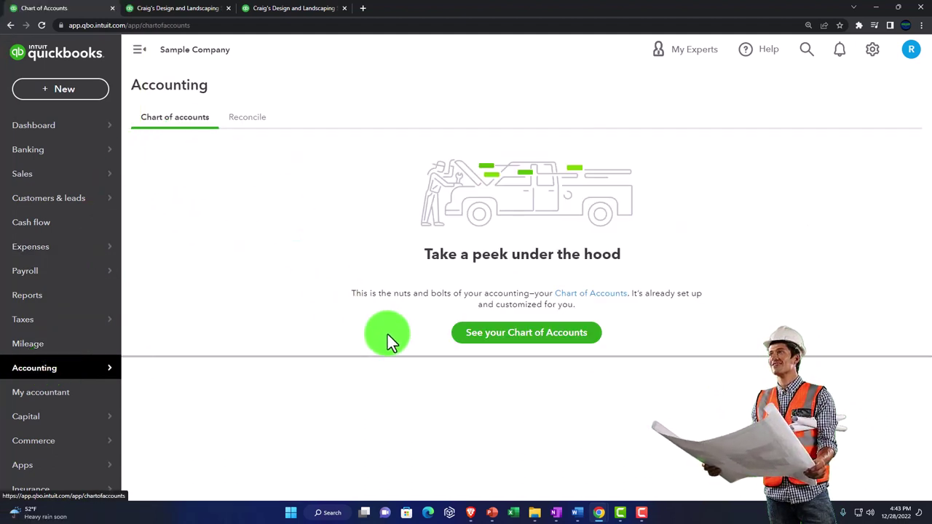
click(475, 337)
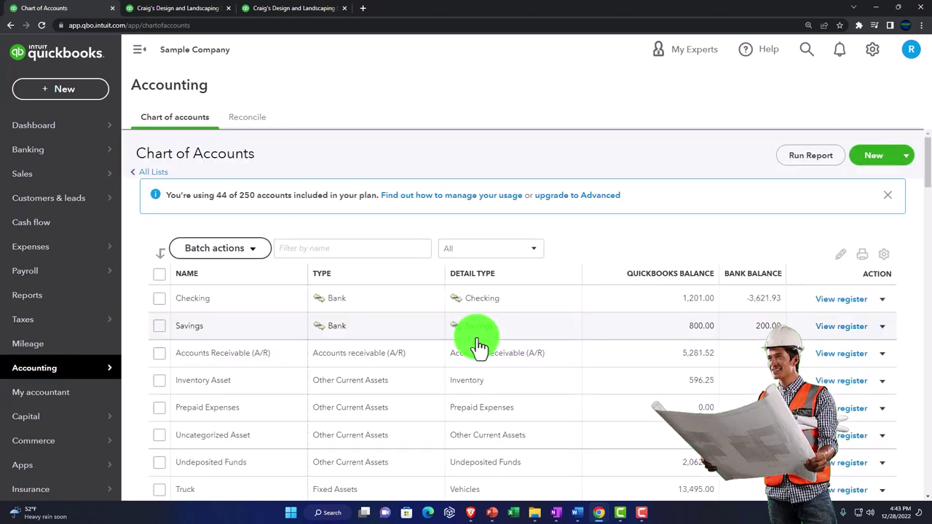
- Switch to Business view and show the Chart of Accounts under Bookkeeping with the navigation pane collapsed
click(872, 56)
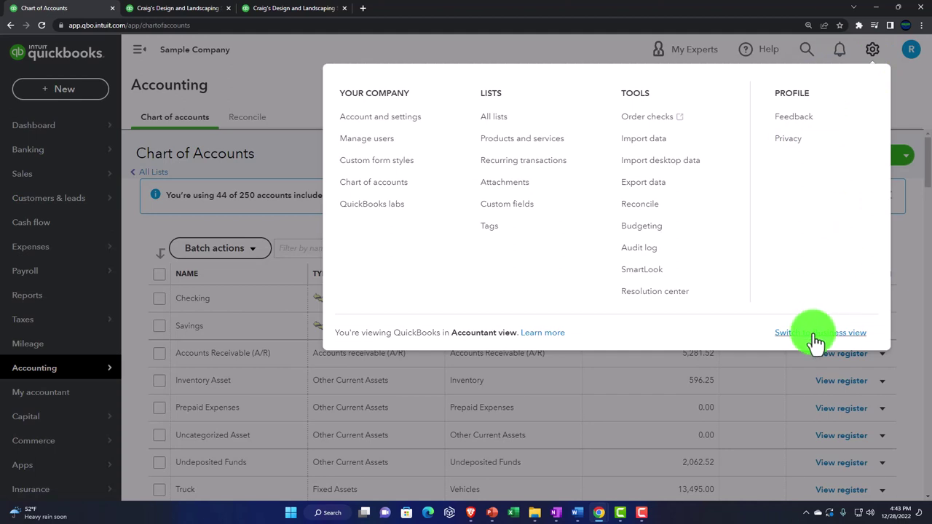
click(816, 335)
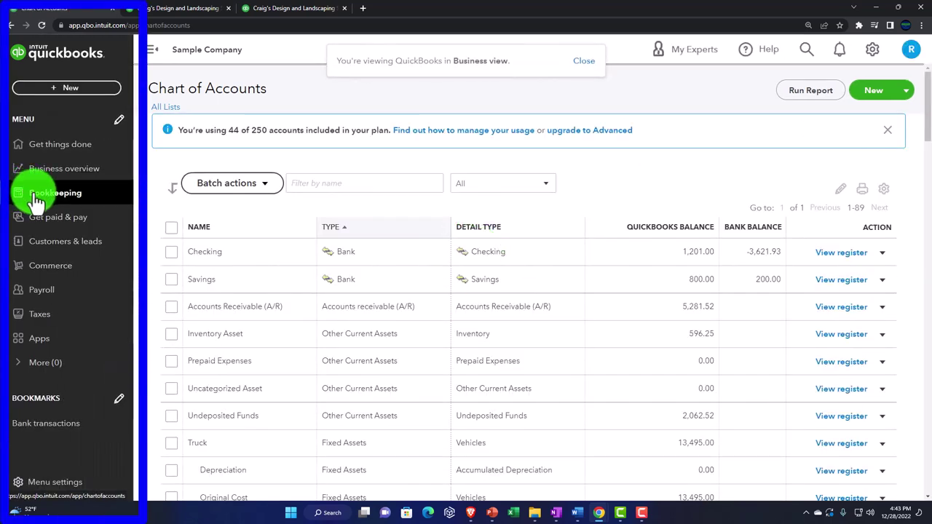
click(36, 197)
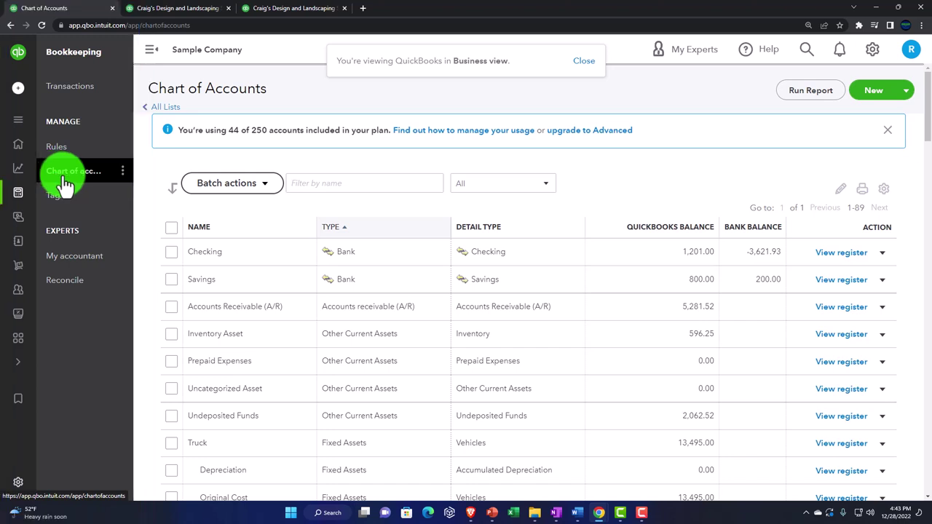
click(149, 55)
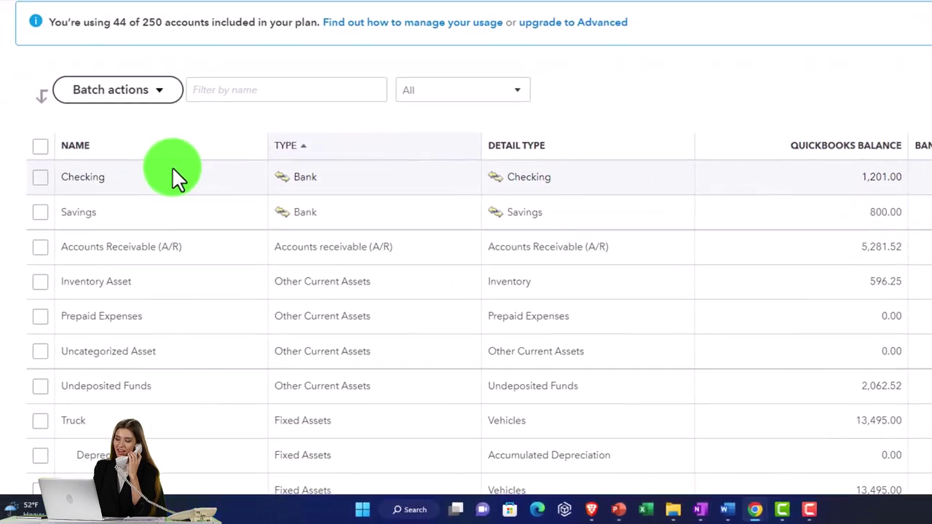
- Examine how the Chart of Accounts is ordered by type, from bank accounts through liabilities, equity and income to cost of goods sold and expenses
scroll(182, 168, down, 3)
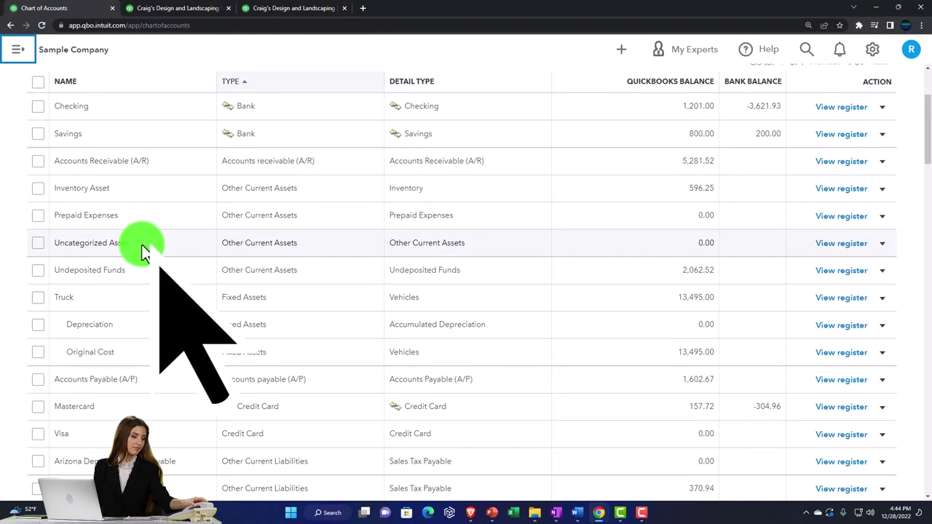
click(143, 247)
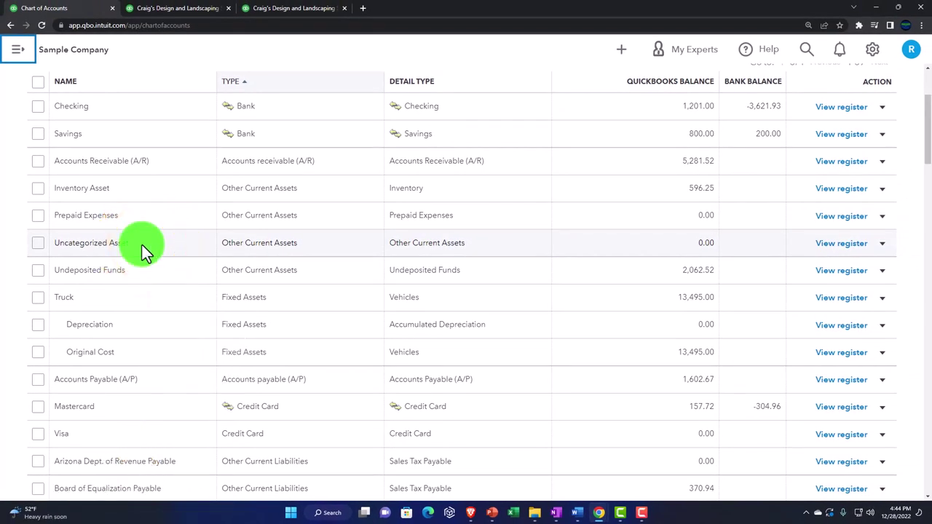
scroll(142, 244, down, 3)
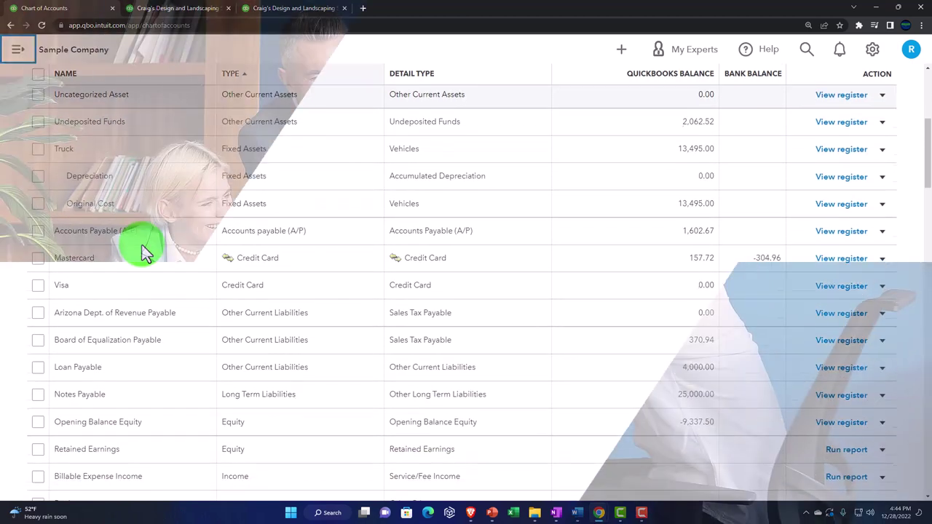
scroll(143, 248, down, 3)
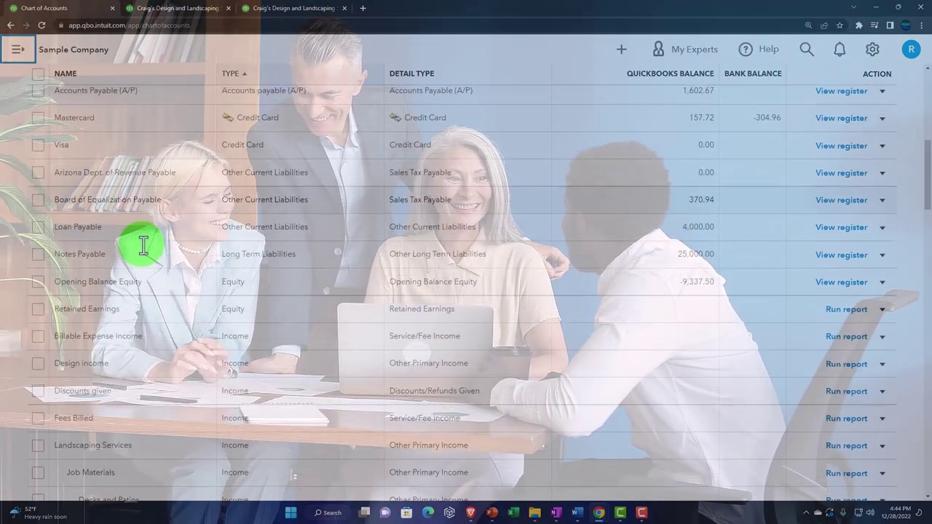
scroll(144, 247, down, 1)
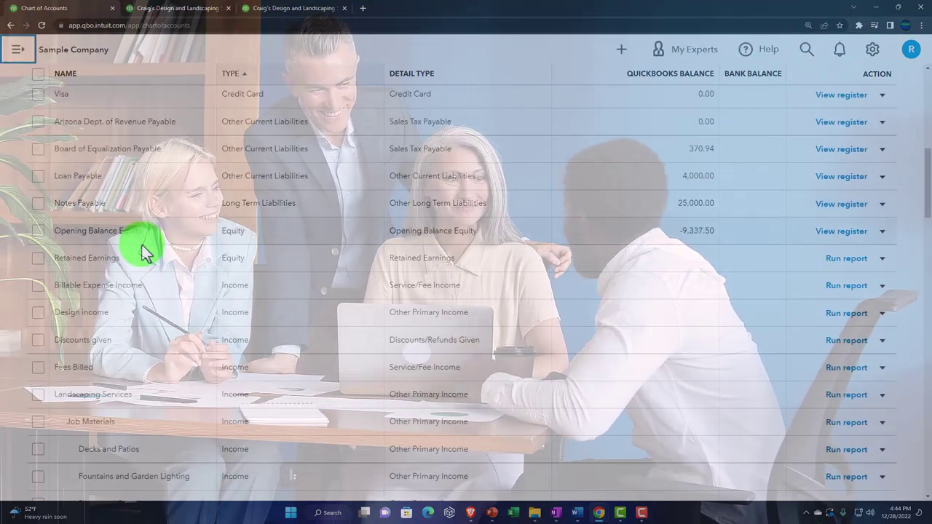
scroll(143, 250, down, 1)
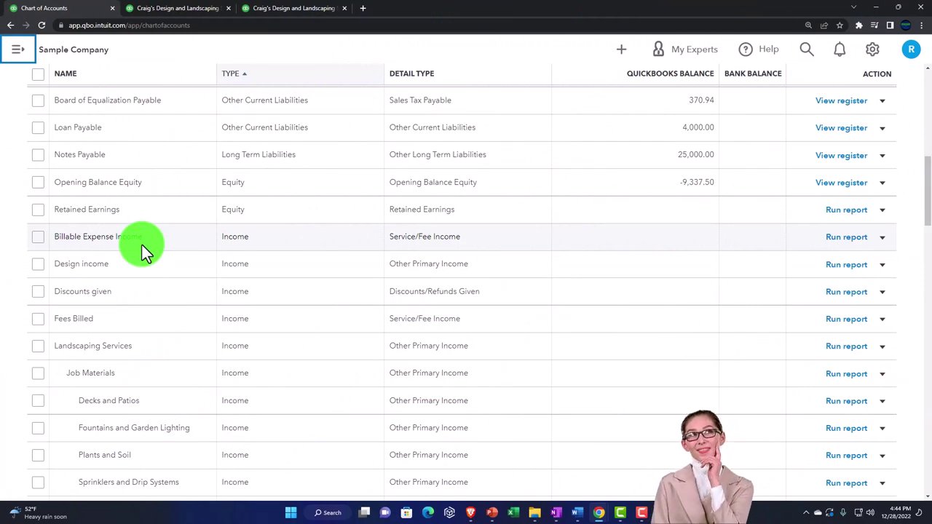
scroll(141, 244, down, 3)
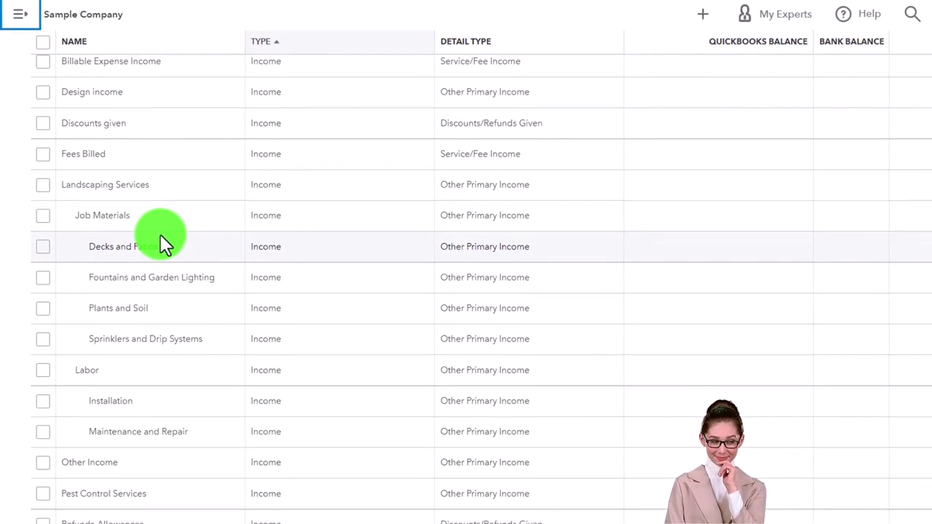
scroll(160, 234, down, 3)
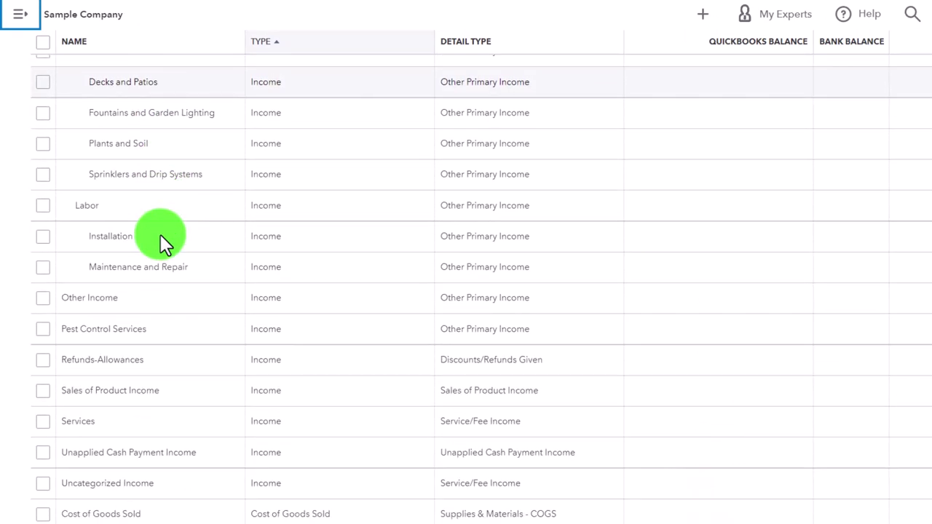
scroll(160, 234, down, 1)
scroll(160, 234, down, 2)
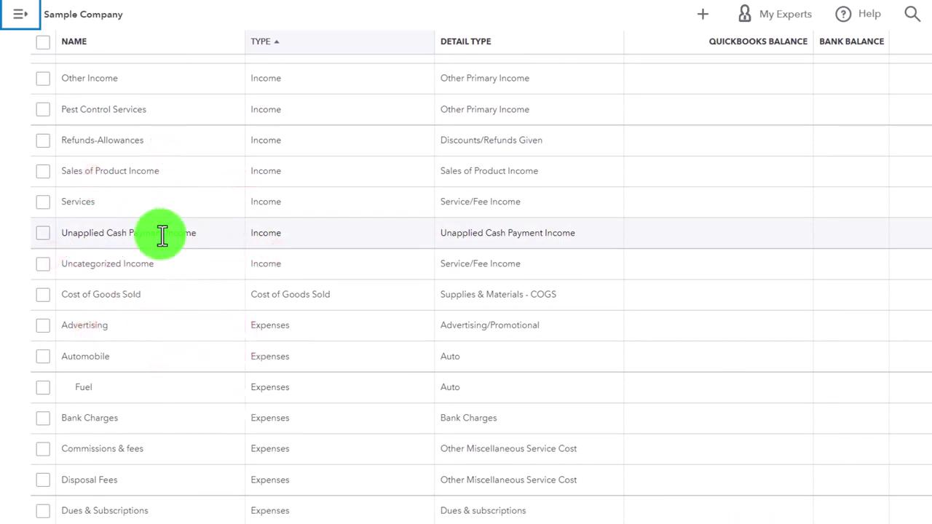
scroll(161, 235, down, 1)
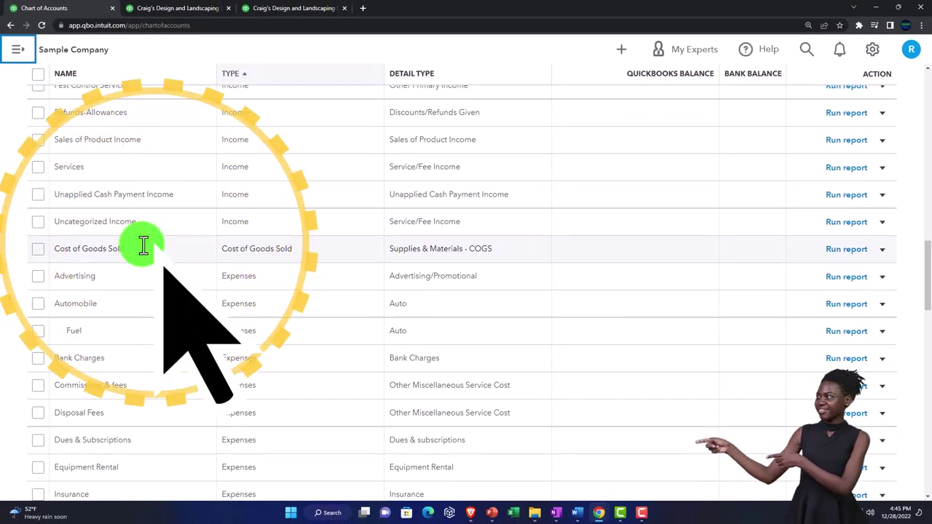
scroll(143, 248, up, 8)
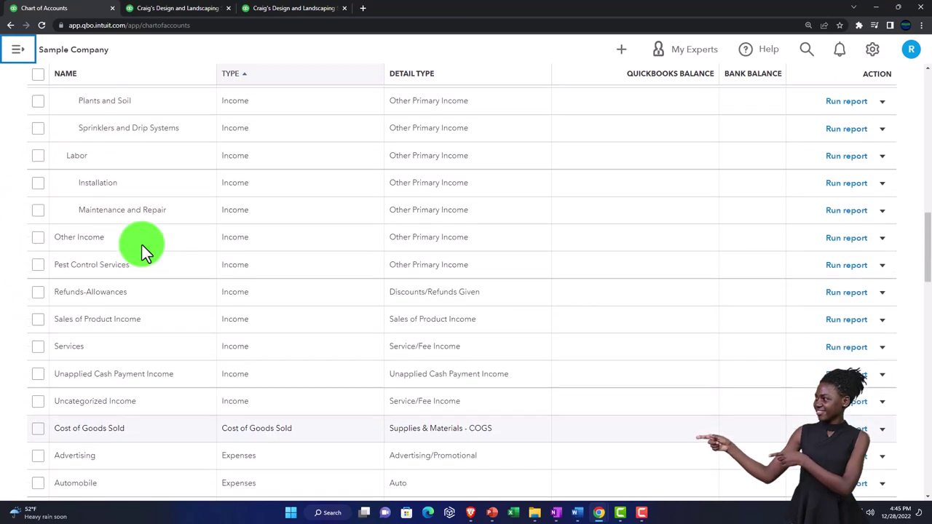
scroll(143, 249, up, 10)
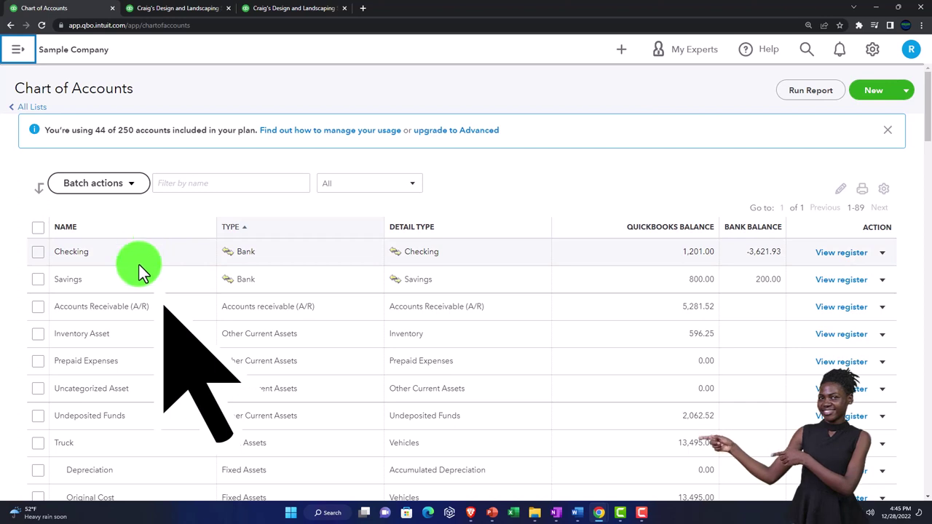
- Examine the accounts from assets down to the expense sub-accounts, including Job Expenses, Job Materials and Legal & Professional Fees
click(137, 311)
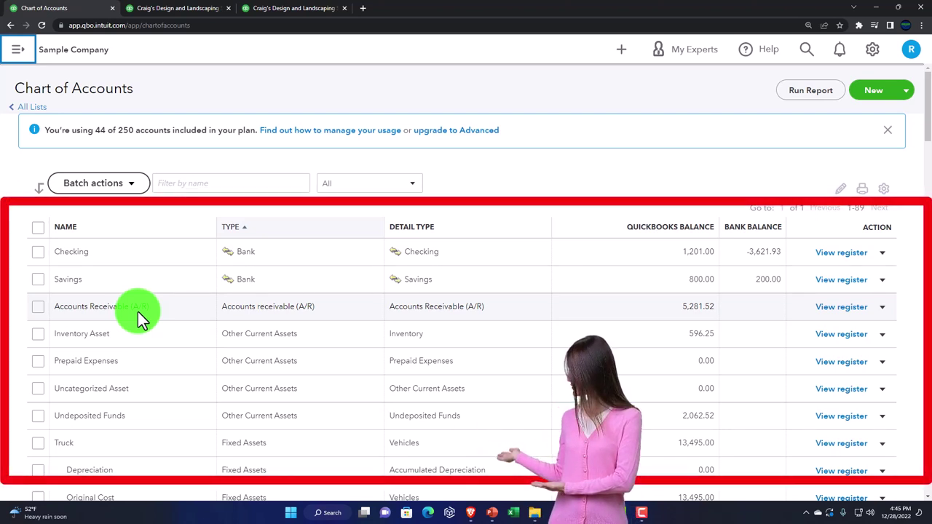
scroll(137, 312, down, 1)
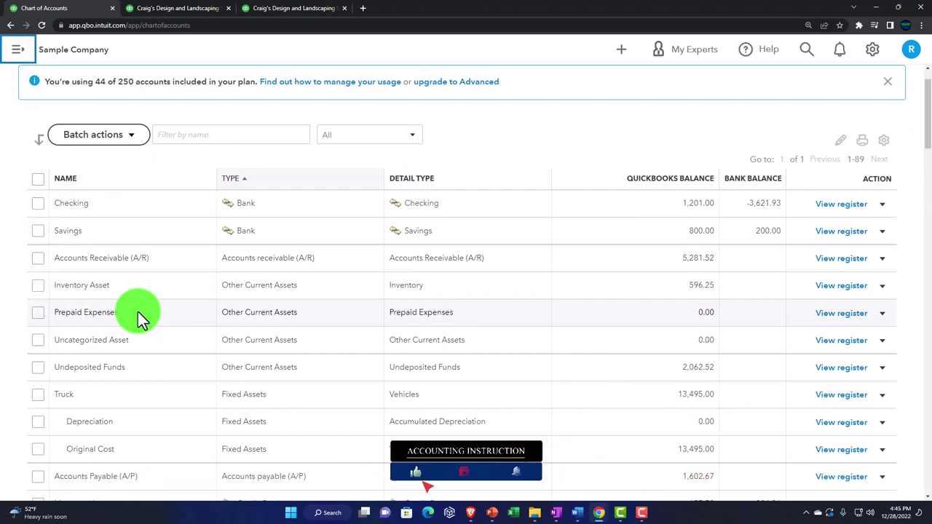
scroll(138, 312, down, 20)
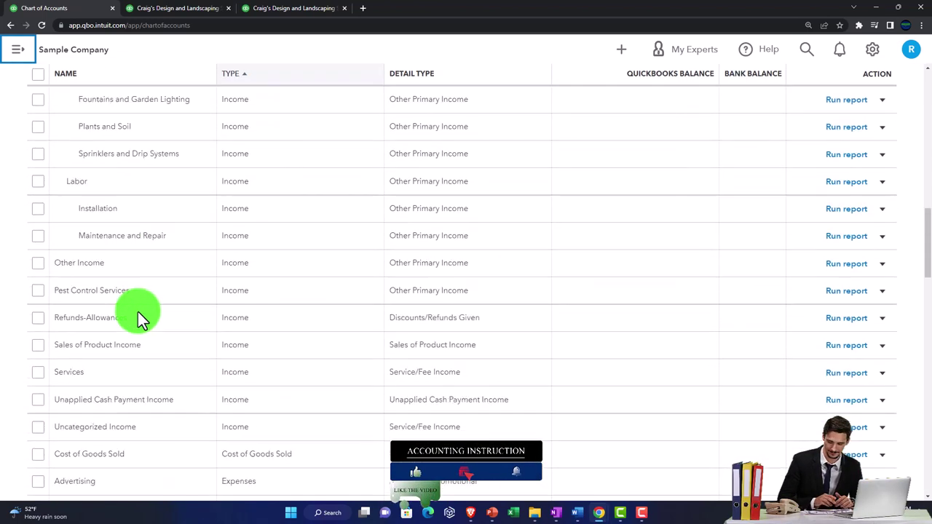
scroll(138, 312, down, 3)
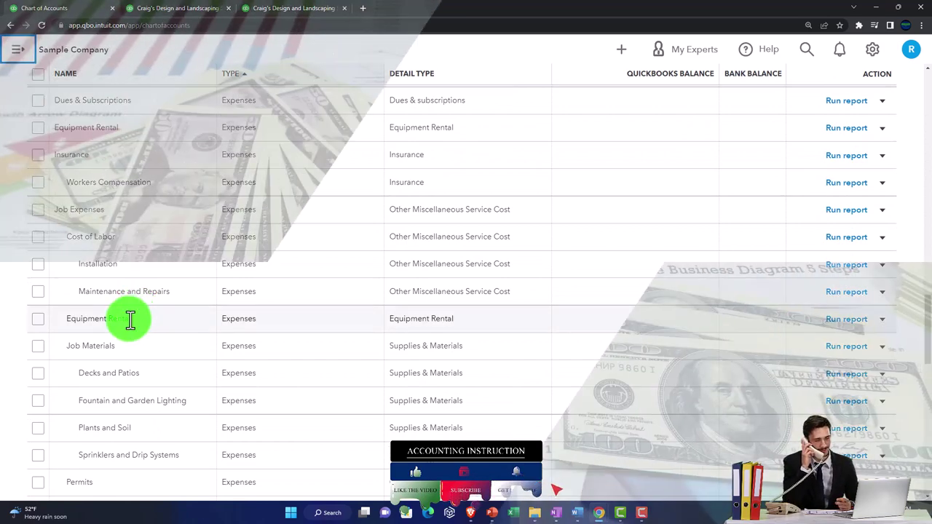
scroll(109, 342, down, 3)
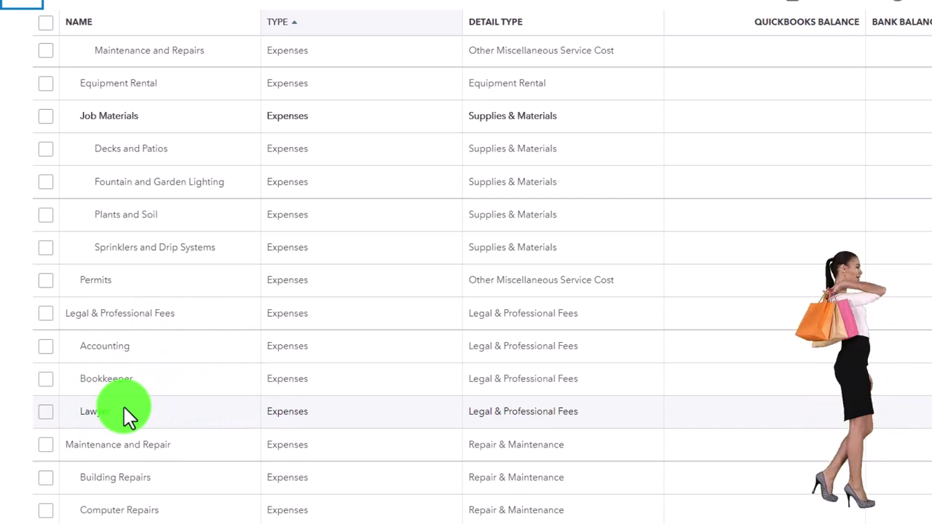
scroll(124, 411, down, 1)
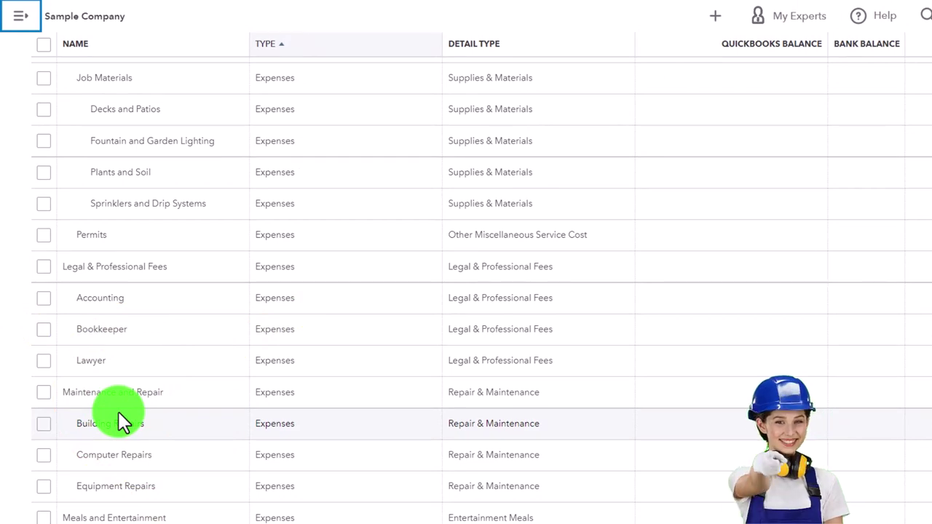
scroll(118, 412, up, 2)
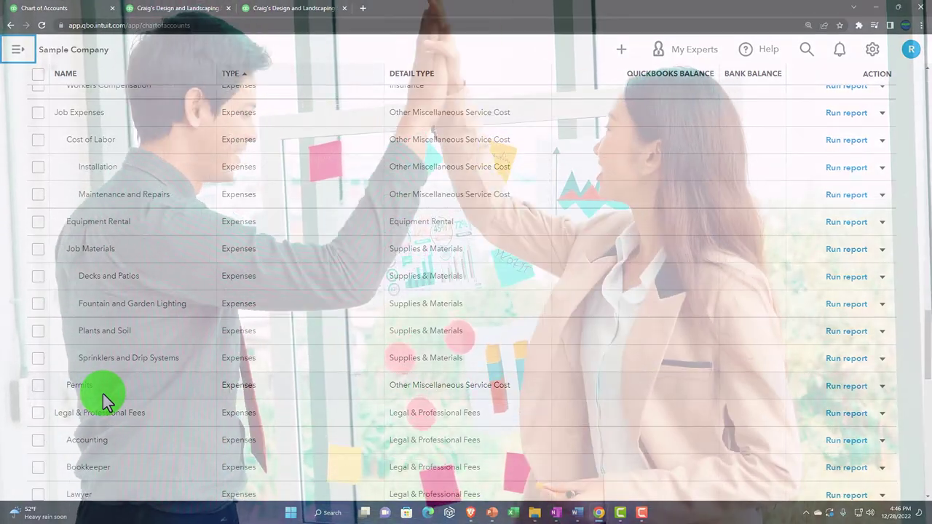
scroll(103, 399, up, 1)
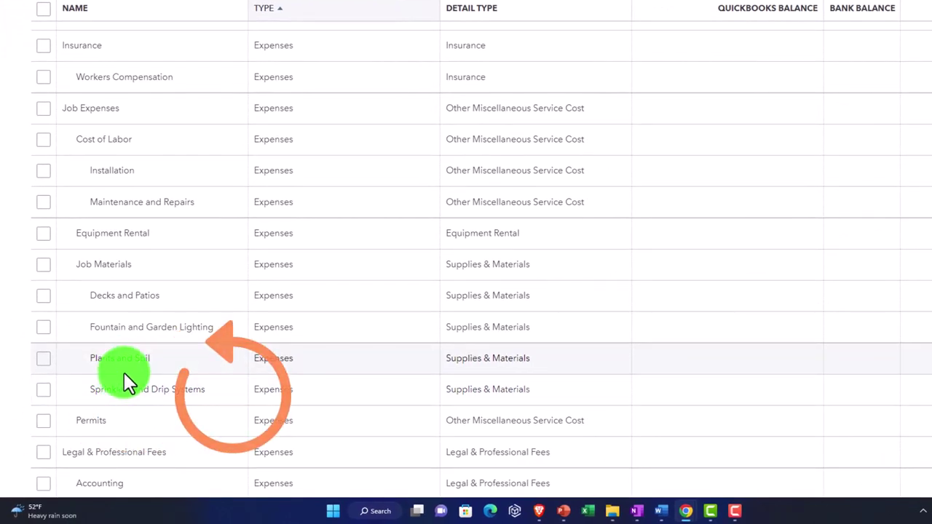
scroll(124, 372, up, 10)
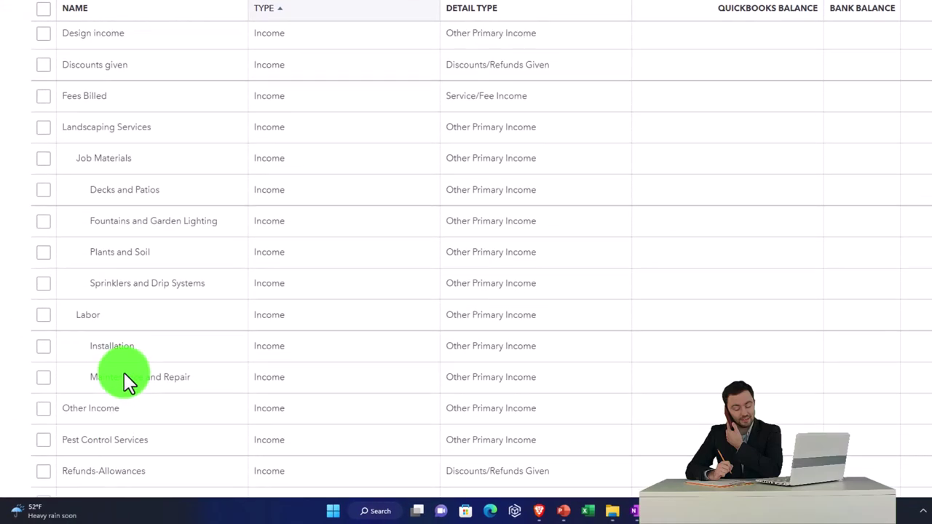
scroll(124, 372, up, 10)
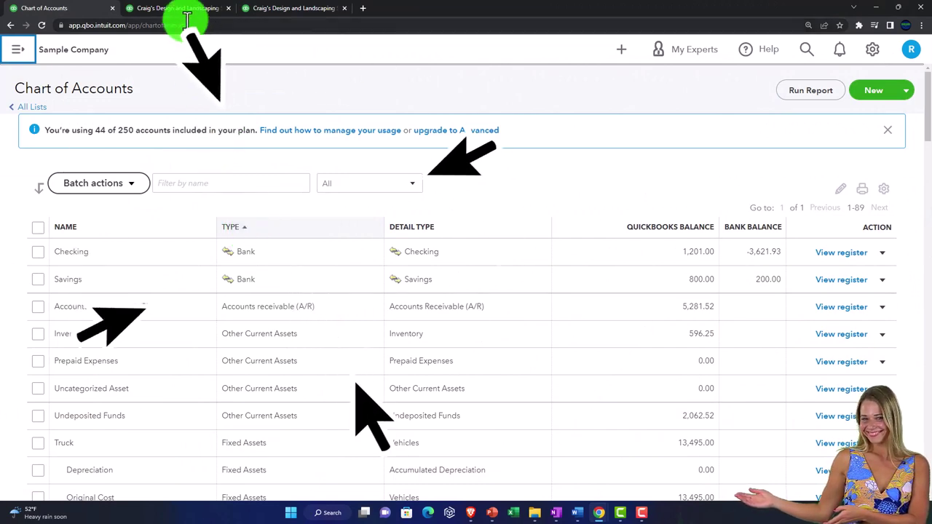
- Enlarge the Balance Sheet report in the second browser tab to 200% and collapse its Assets and Liabilities and Equity sections
key(ctrl+plus)
key(ctrl+plus)
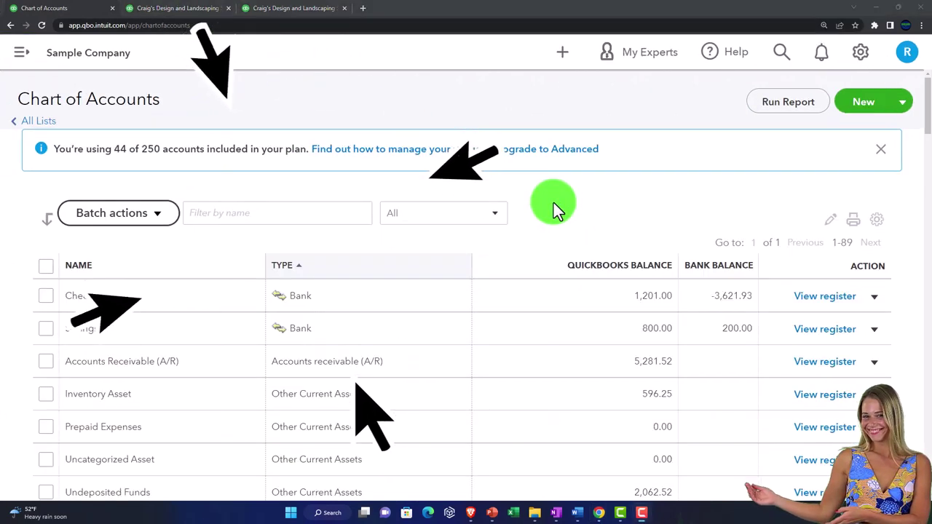
click(188, 15)
scroll(190, 218, up, 5)
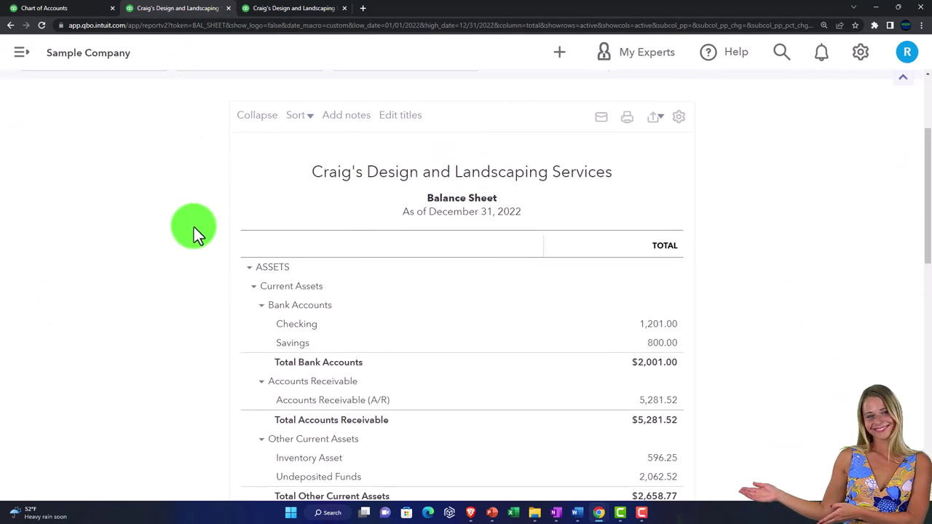
key(ctrl+plus)
key(ctrl+plus)
scroll(111, 241, down, 1)
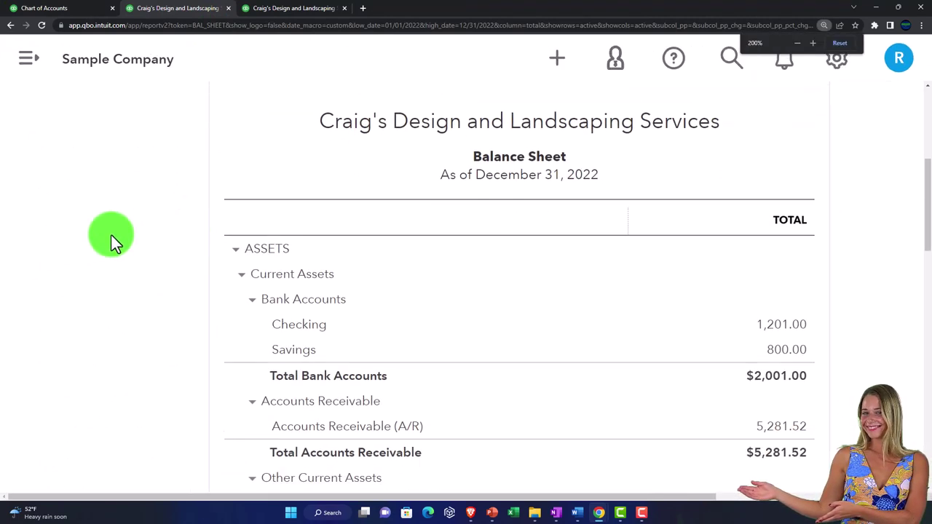
click(232, 251)
click(233, 277)
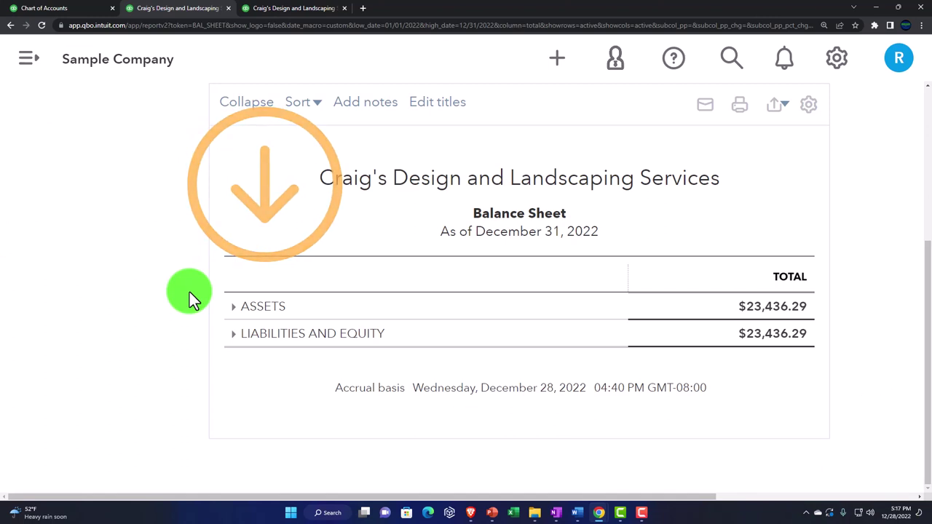
- Collapse the Income, Cost of Goods Sold, Expenses and Other Expenses sections of the Profit and Loss report in the third browser tab
click(304, 10)
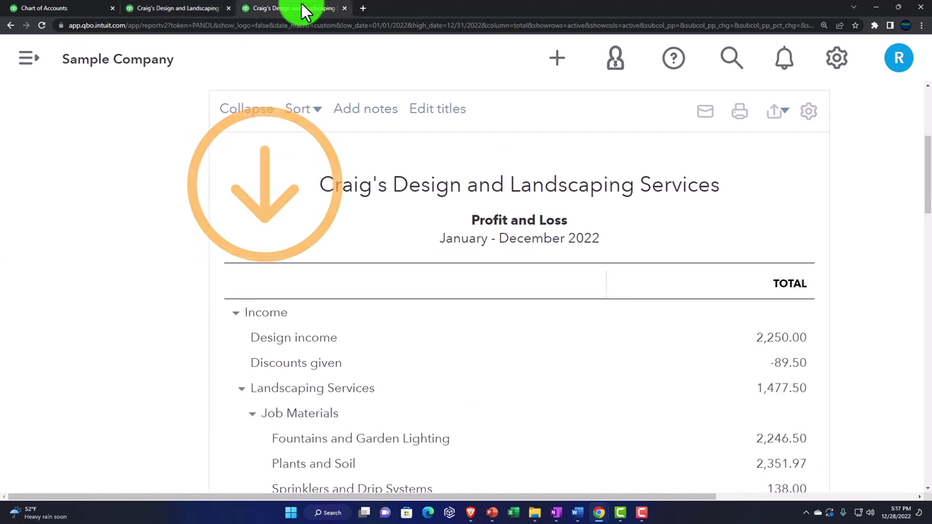
scroll(146, 314, down, 2)
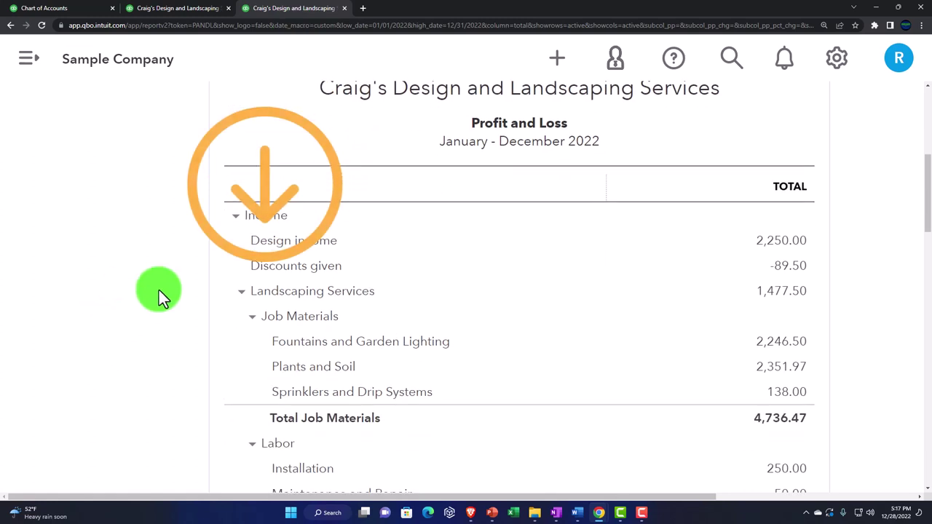
click(235, 218)
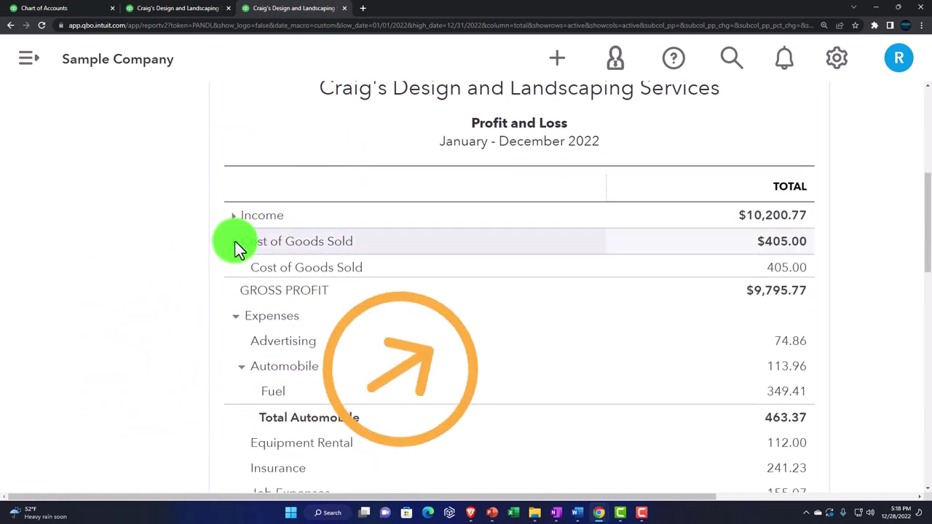
click(236, 242)
click(235, 293)
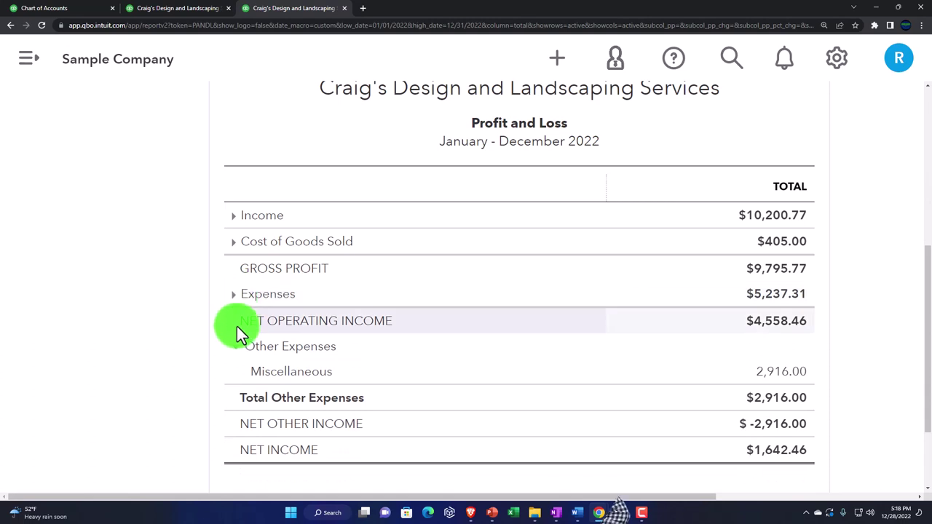
click(234, 347)
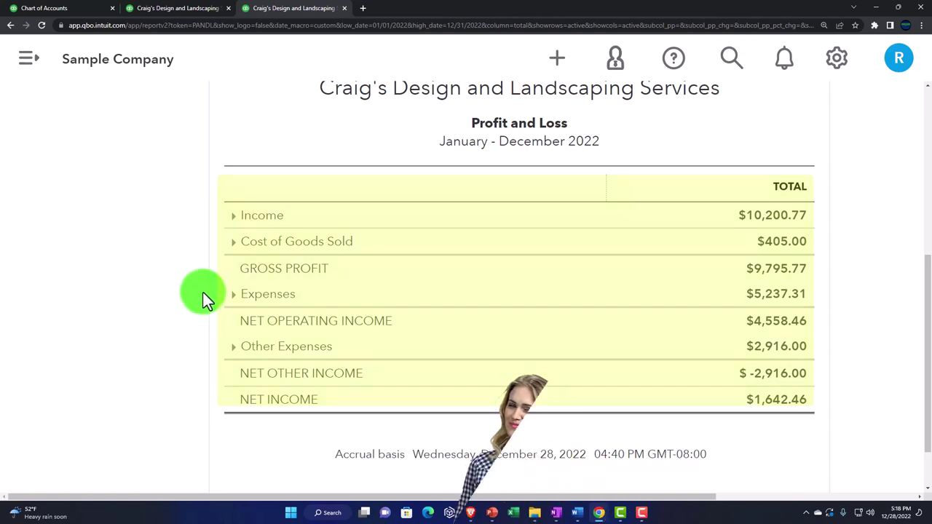
- Return to the Chart of Accounts and examine the type order of its bank, receivable, current asset and fixed asset accounts
click(84, 14)
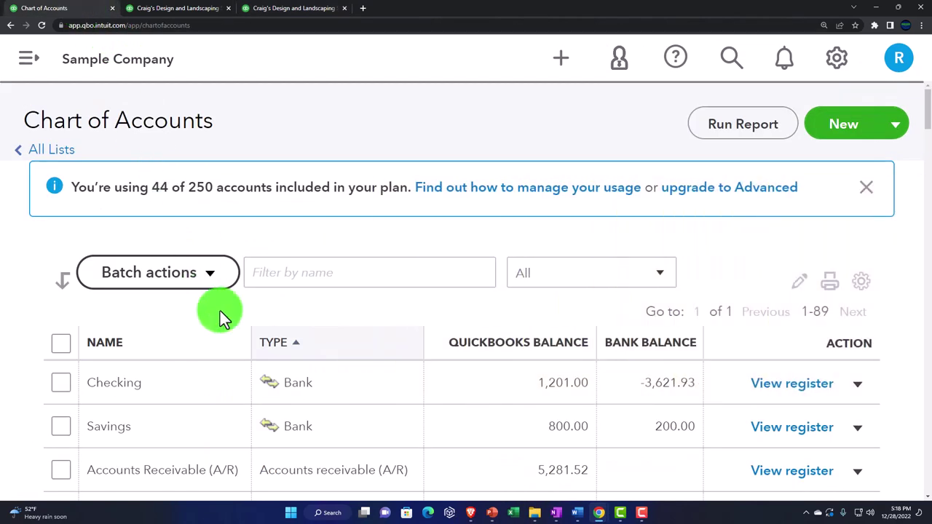
scroll(226, 408, down, 3)
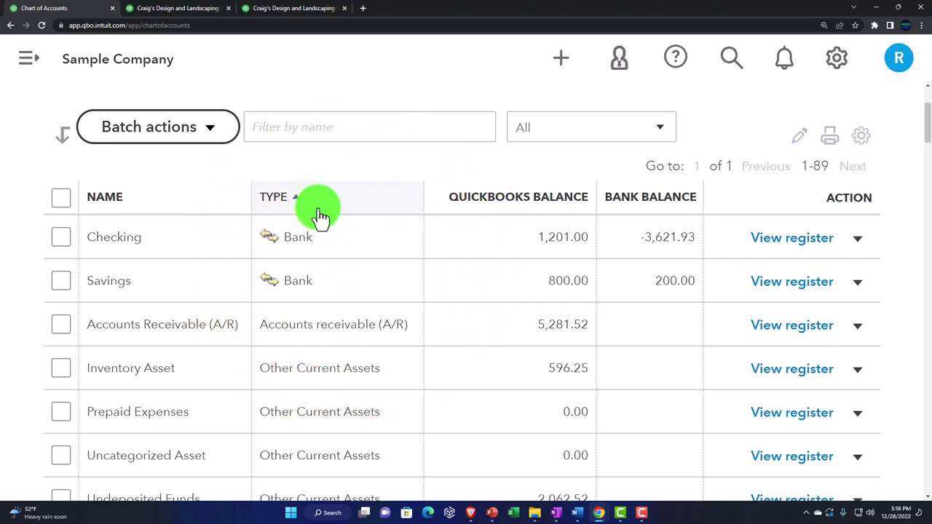
scroll(320, 216, down, 1)
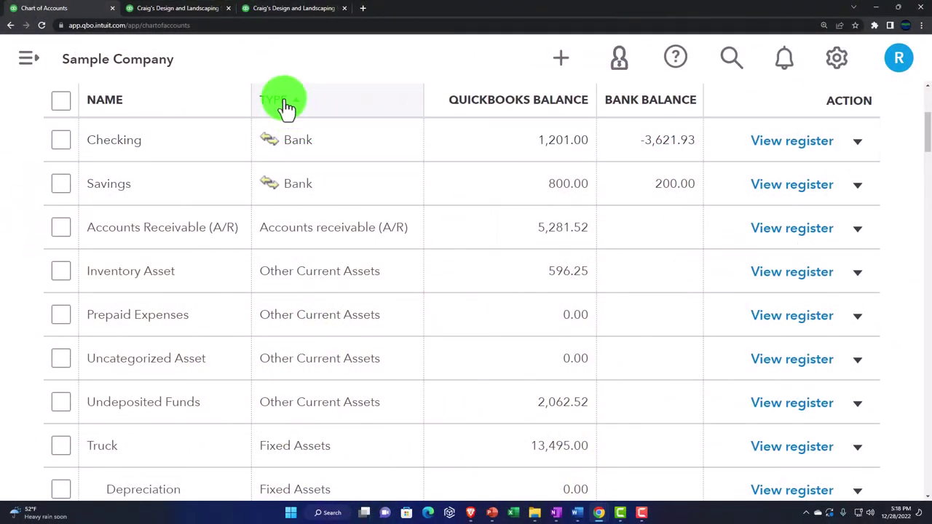
- Expand the Assets section of the Balance Sheet and examine its Current Assets subcategories
click(184, 9)
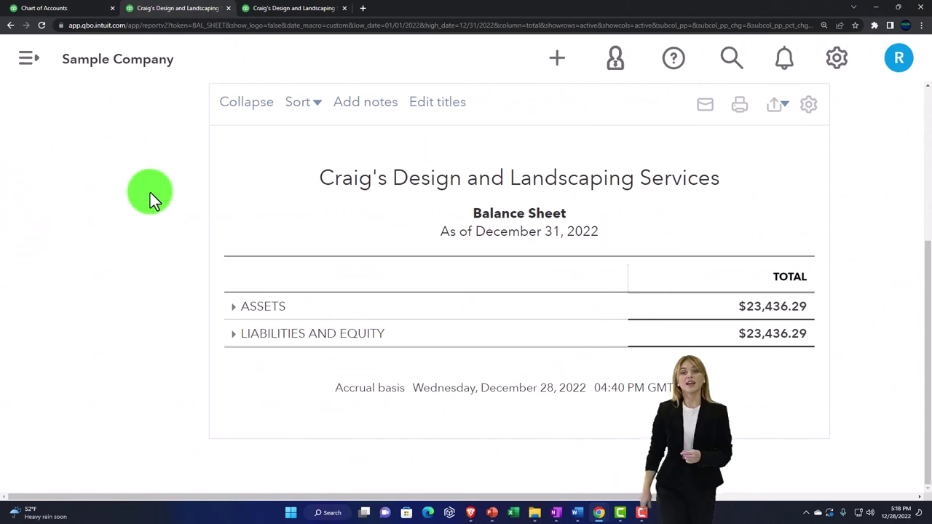
click(234, 307)
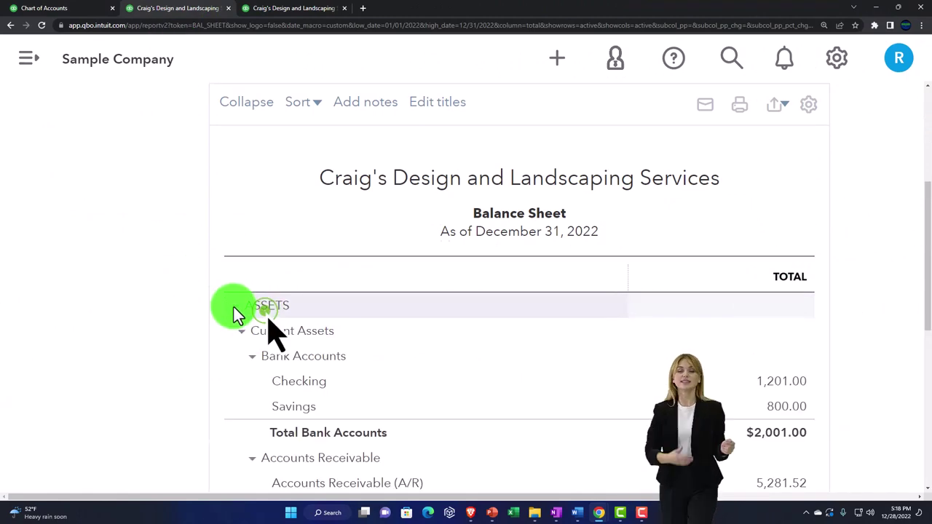
scroll(193, 299, down, 2)
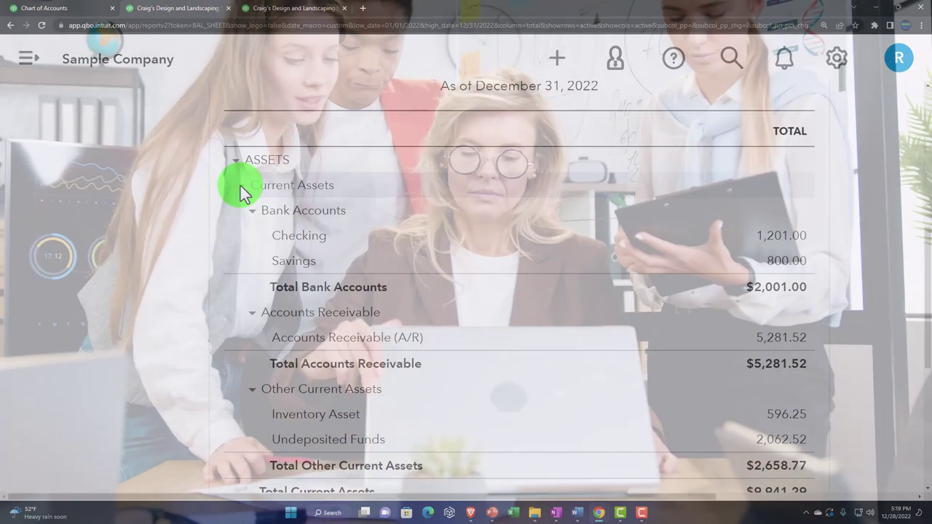
click(240, 185)
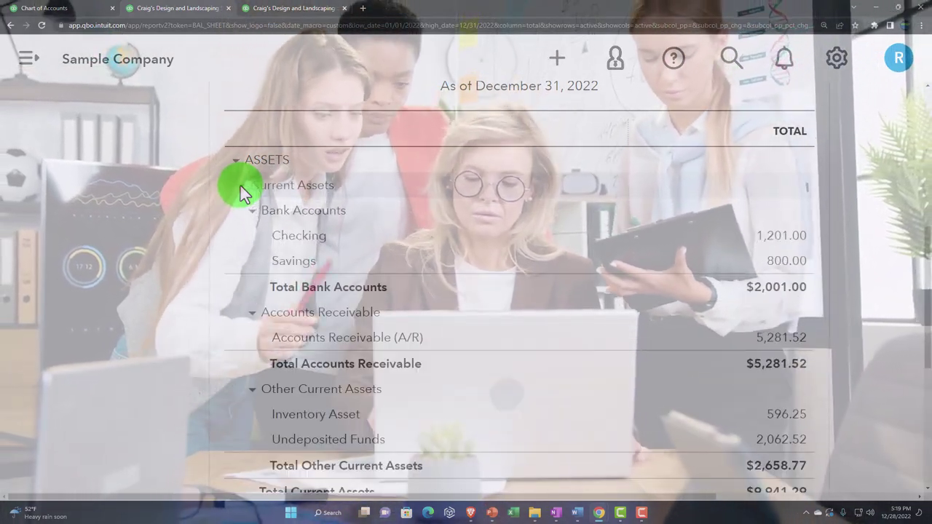
- Compare the Bank-type accounts in the Chart of Accounts with the Balance Sheet's Bank Accounts group, collapsing and re-expanding that group
click(18, 8)
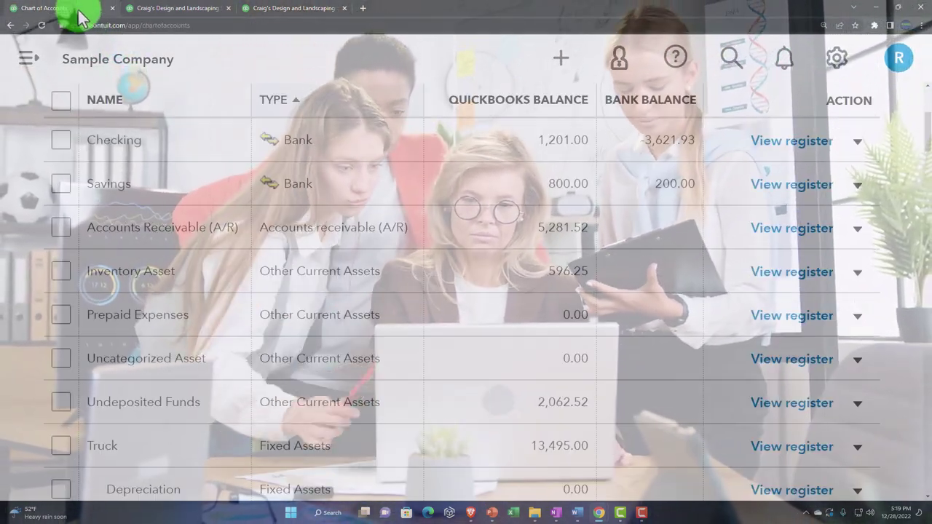
scroll(211, 306, down, 1)
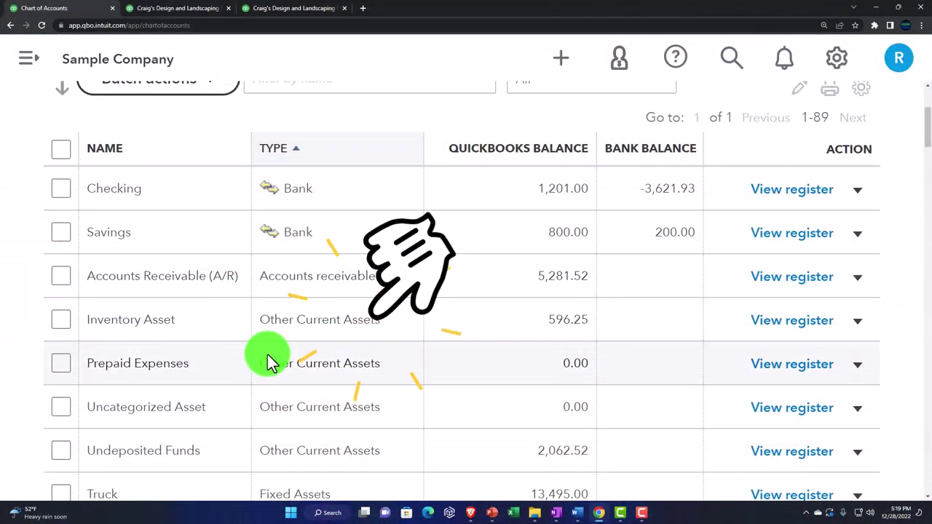
click(181, 10)
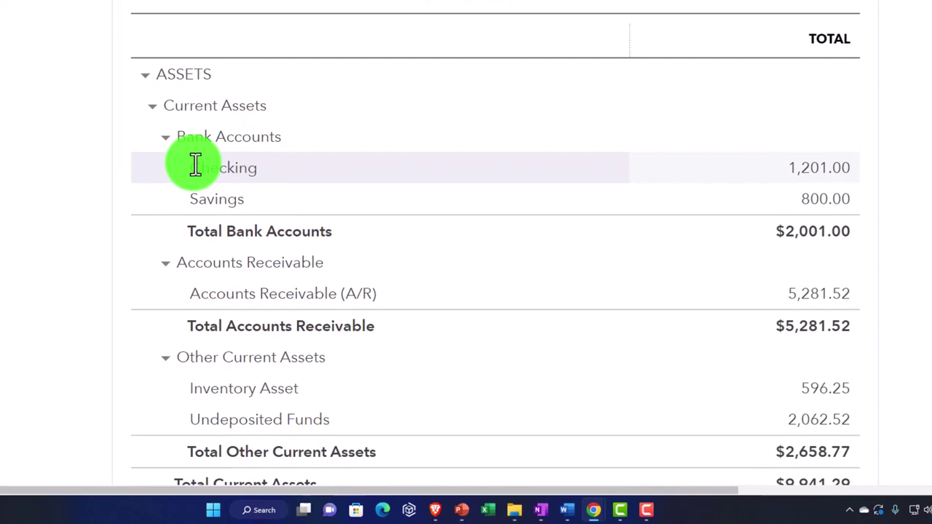
click(165, 138)
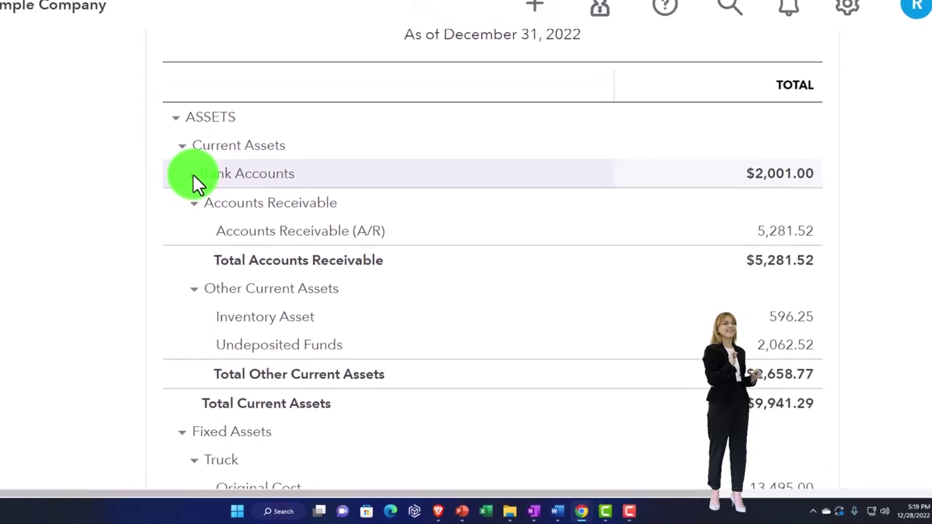
click(164, 138)
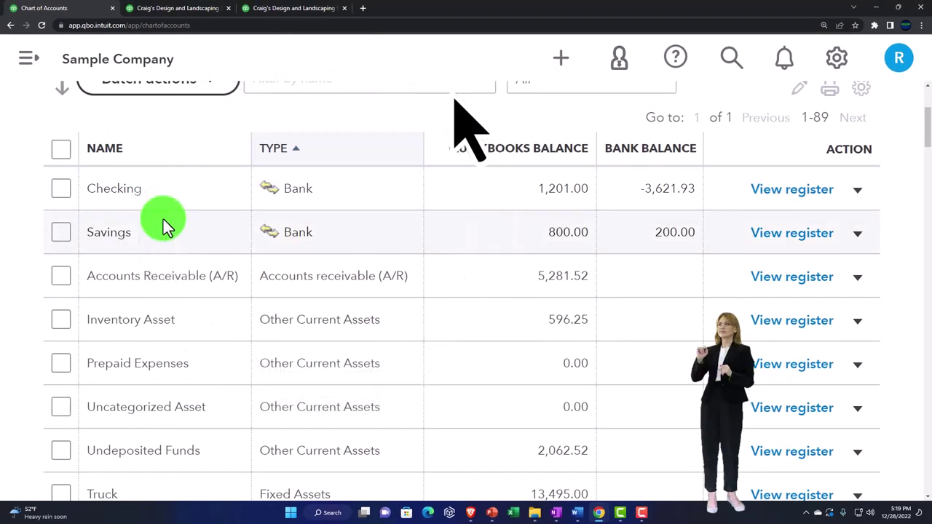
- Collapse and re-expand Accounts Receivable on the Balance Sheet and compare it with the Accounts receivable (A/R) type in the Chart of Accounts
click(172, 9)
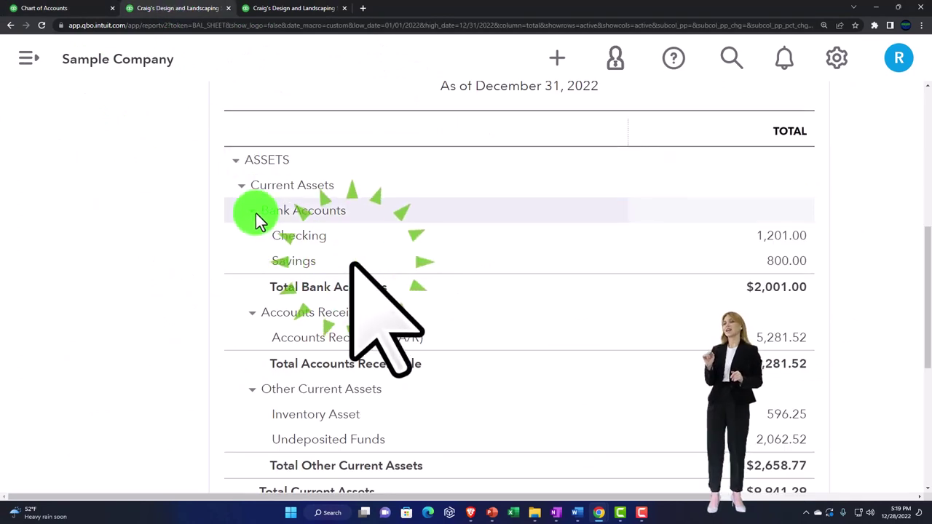
scroll(256, 212, down, 2)
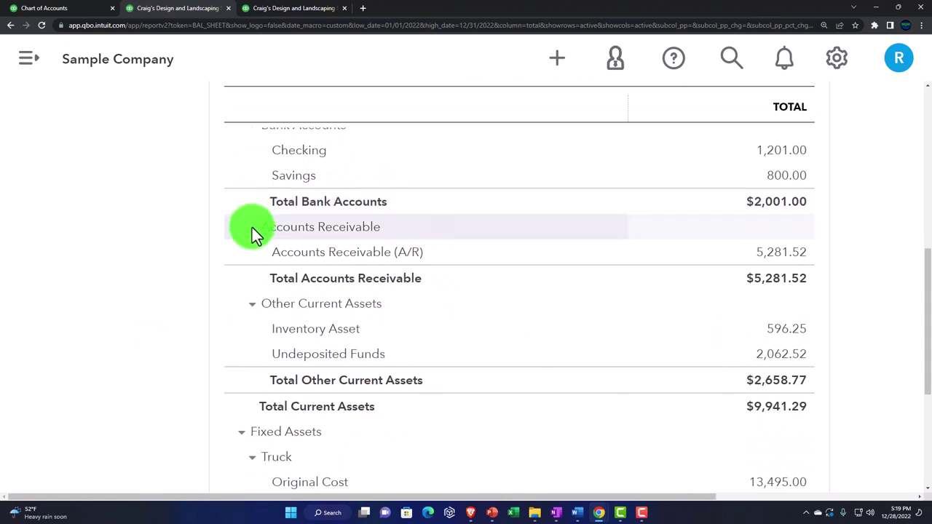
click(254, 230)
click(255, 233)
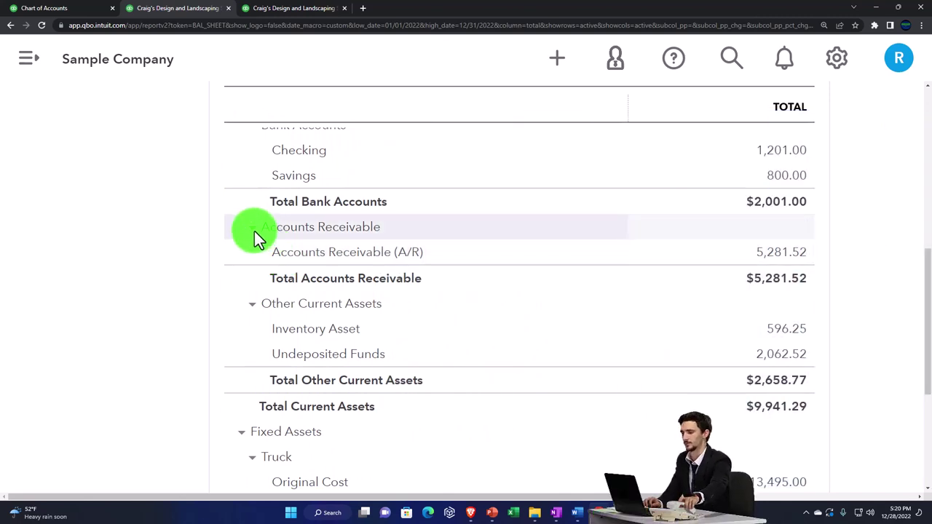
click(254, 229)
click(253, 228)
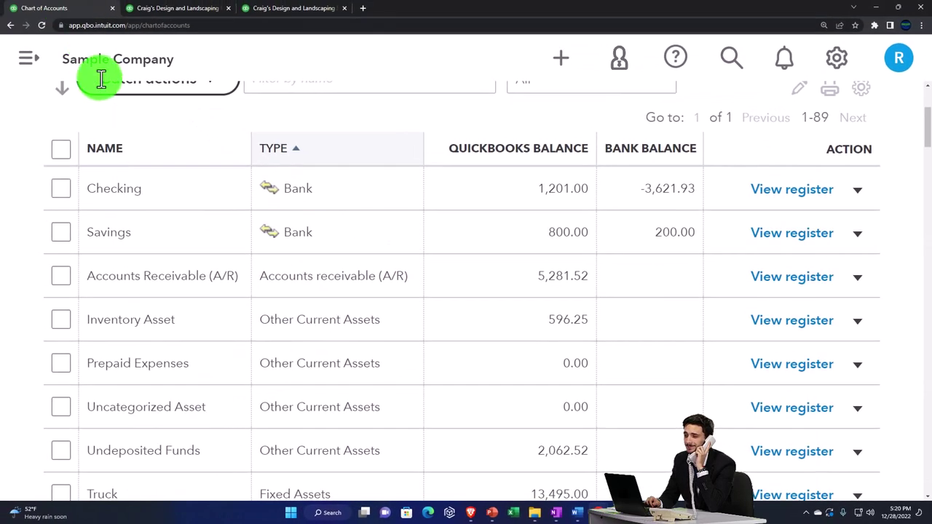
scroll(138, 228, down, 2)
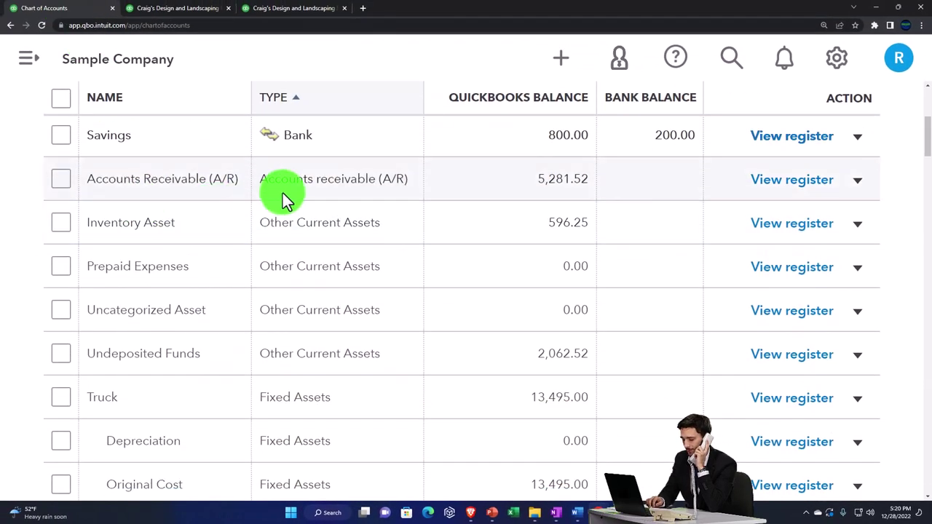
click(345, 192)
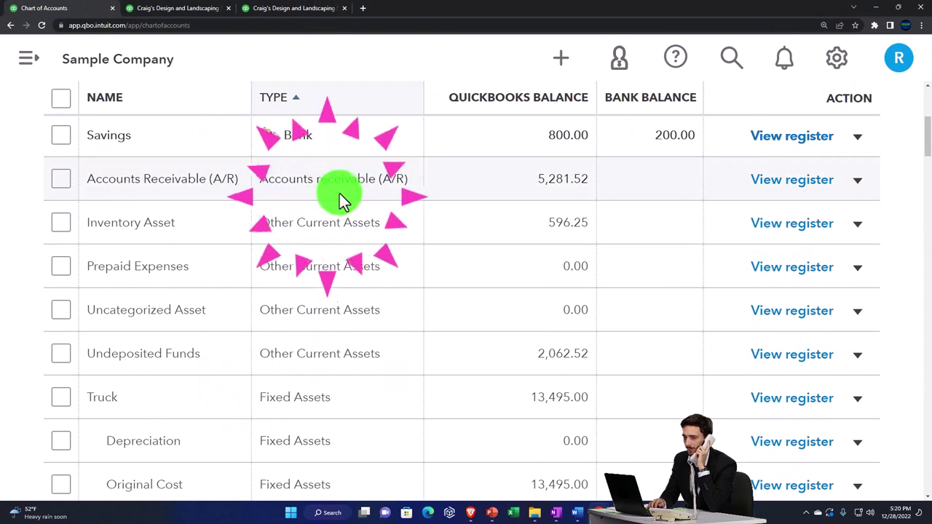
- Compare the Balance Sheet's Other Current Assets group with the accounts of that type in the Chart of Accounts
click(172, 9)
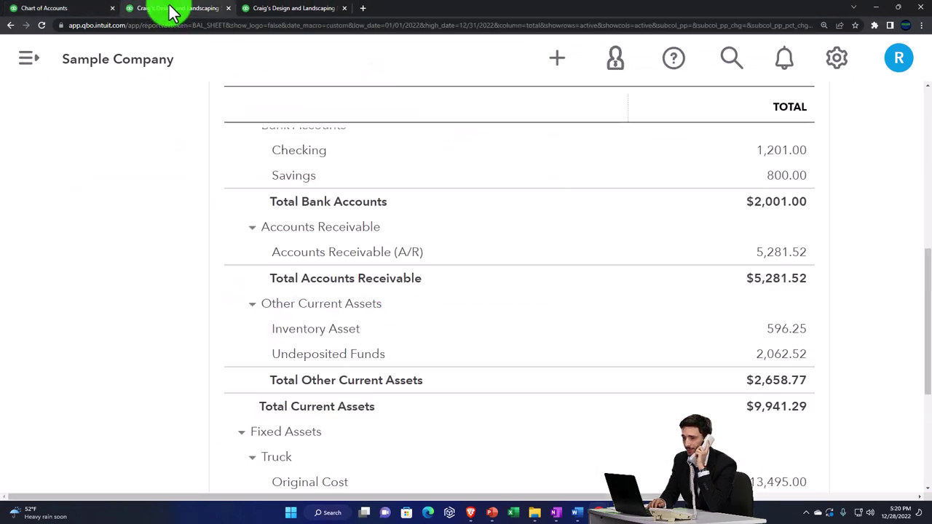
scroll(194, 232, down, 3)
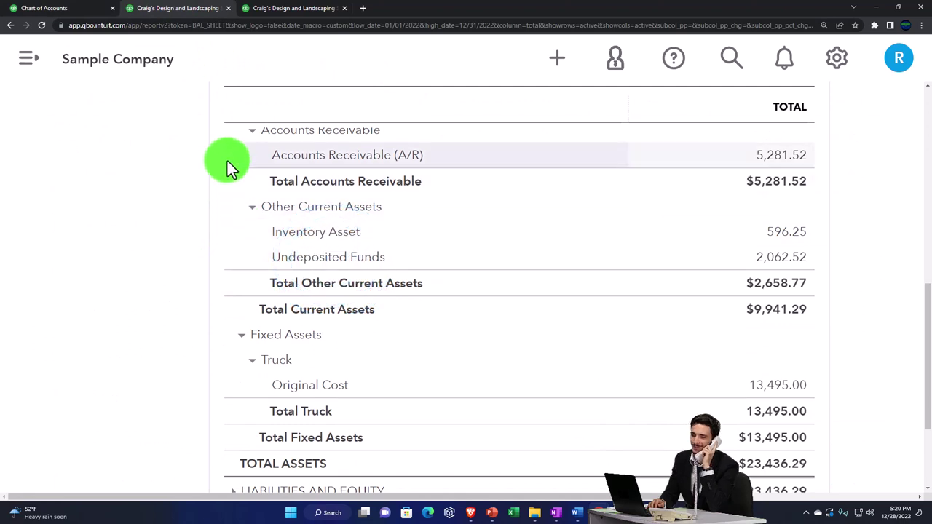
click(252, 209)
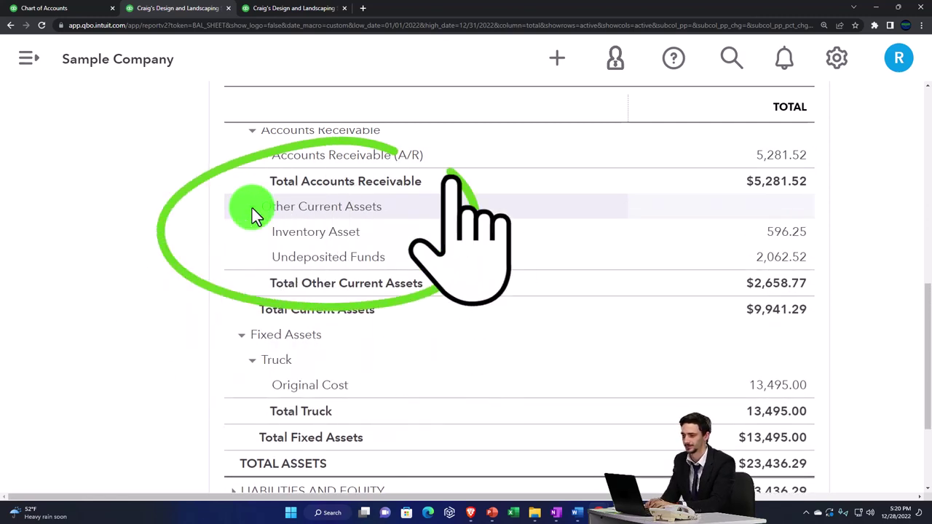
click(81, 11)
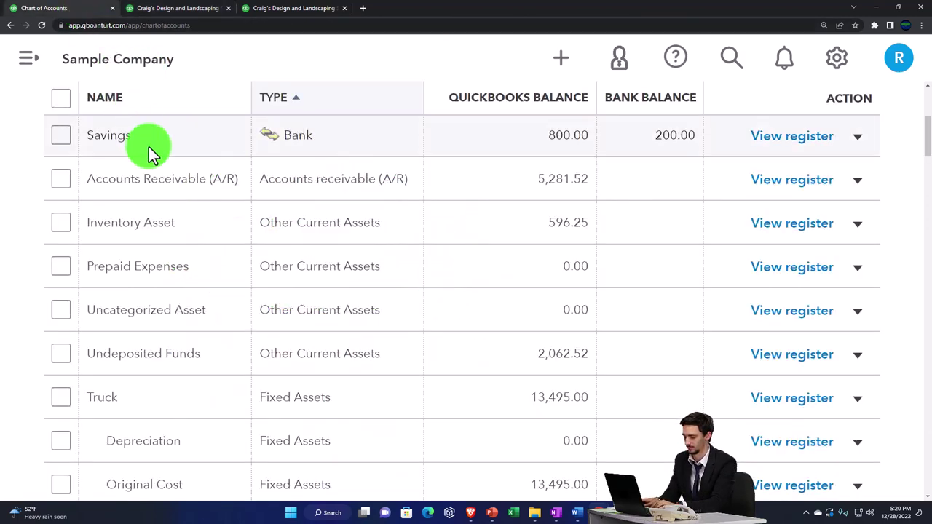
scroll(262, 264, down, 1)
- Collapse and re-expand Fixed Assets on the Balance Sheet and compare it with the Truck accounts in the Chart of Accounts
click(178, 9)
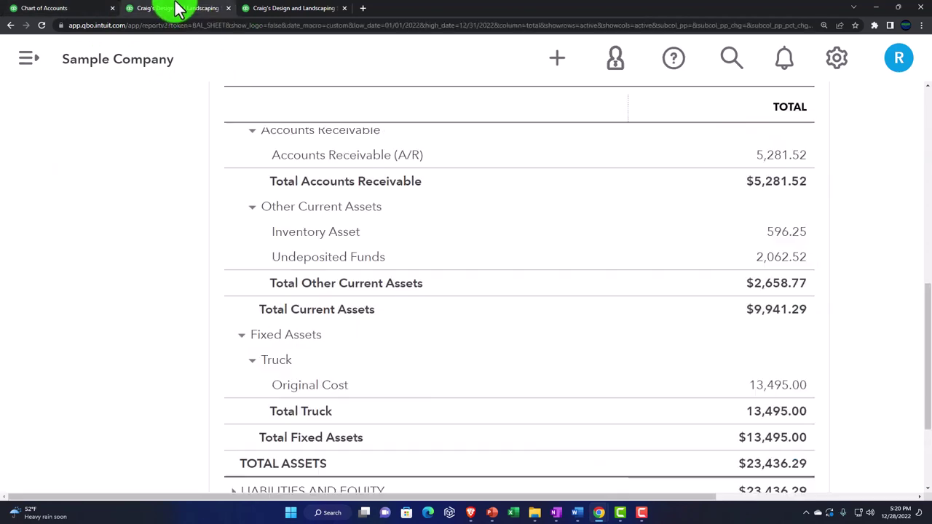
scroll(217, 266, down, 2)
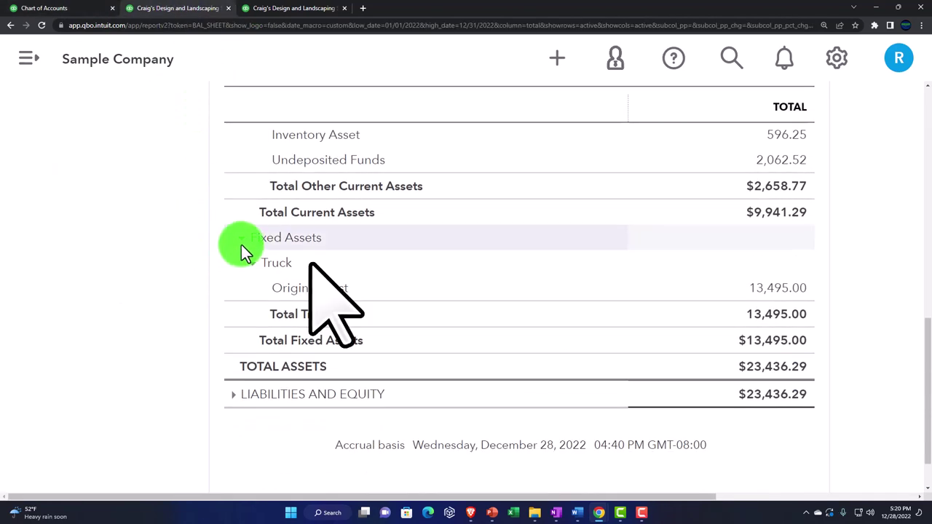
click(241, 240)
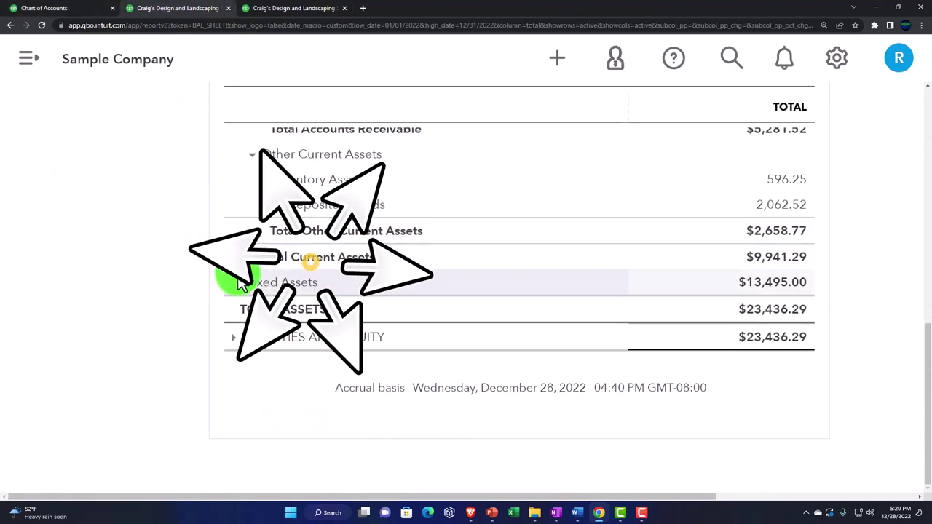
click(238, 283)
scroll(244, 287, down, 1)
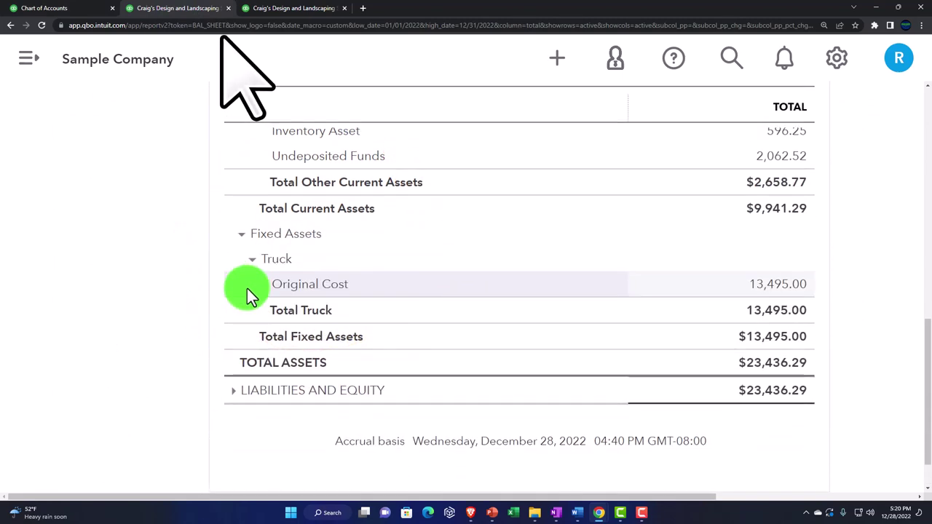
click(43, 8)
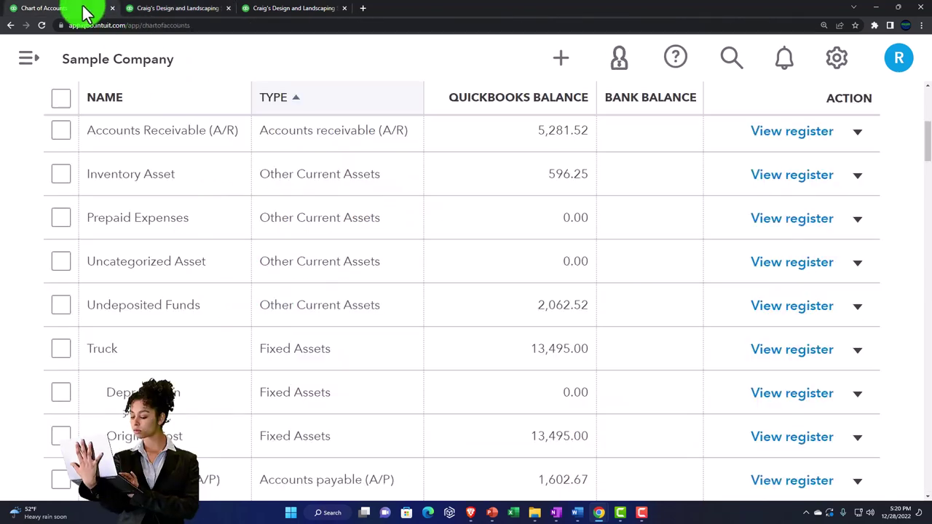
scroll(188, 252, down, 2)
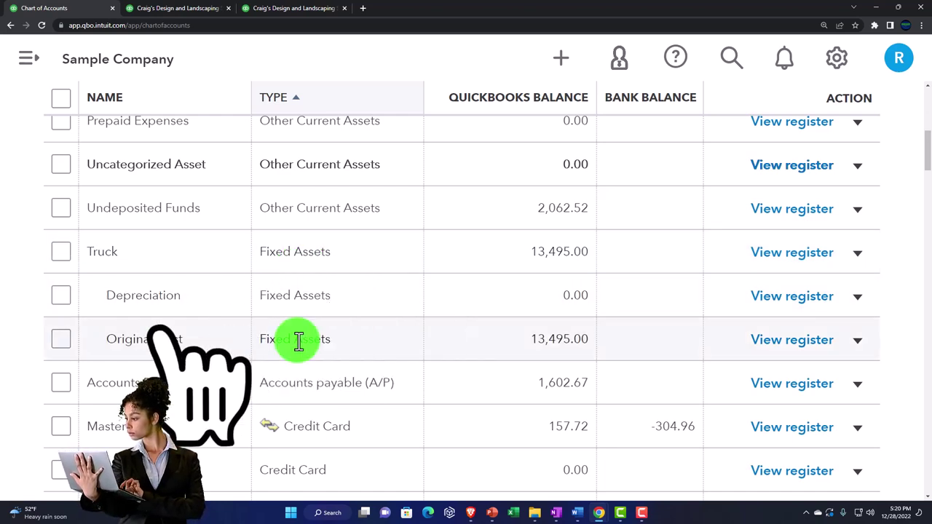
scroll(298, 337, down, 2)
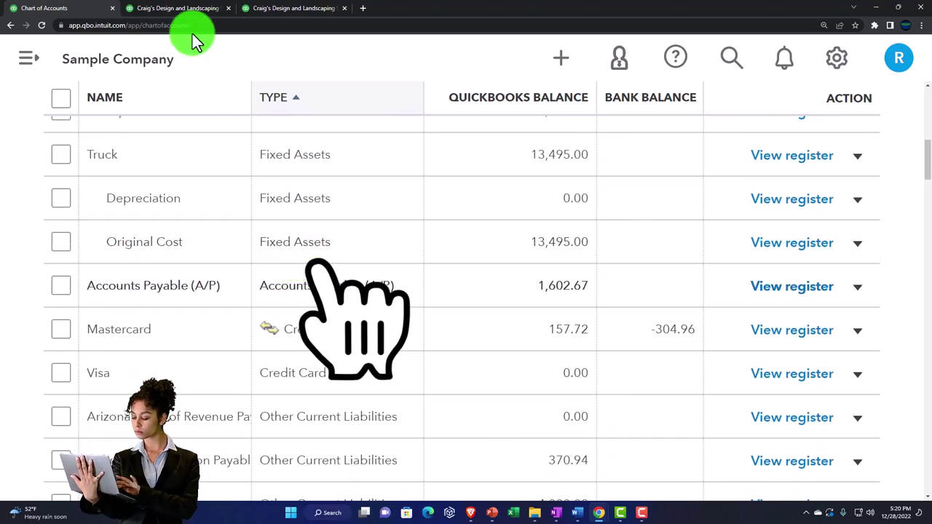
- Expand Liabilities and Equity on the Balance Sheet, then collapse and re-expand its Liabilities group
click(180, 8)
scroll(174, 306, down, 1)
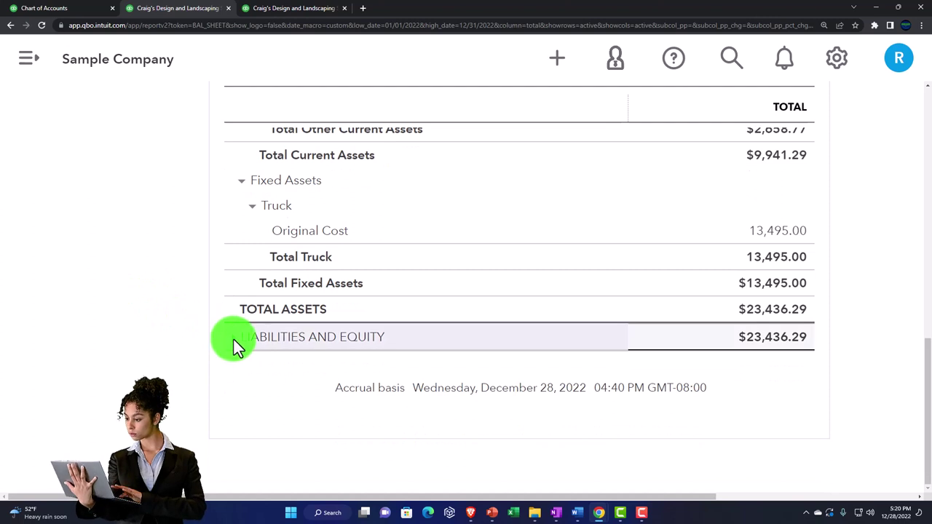
click(234, 338)
scroll(197, 322, down, 2)
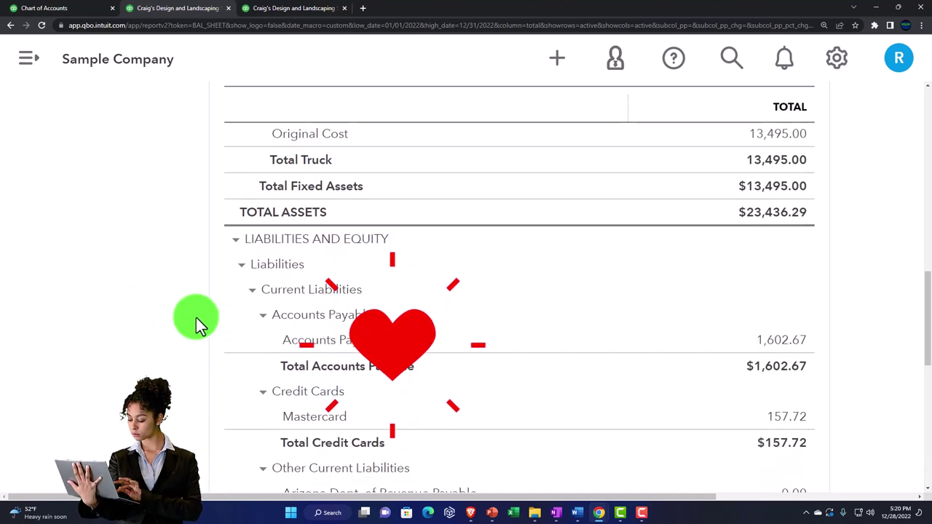
click(242, 266)
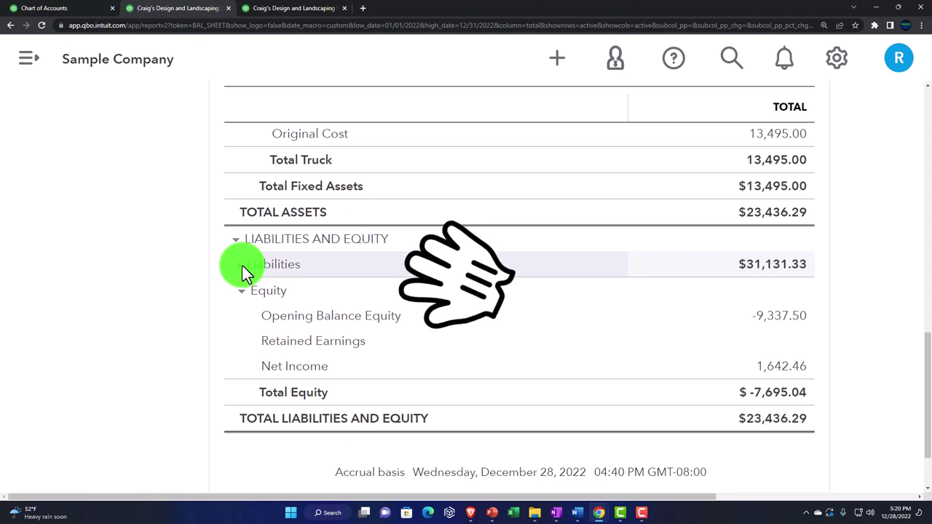
click(243, 266)
scroll(243, 266, down, 1)
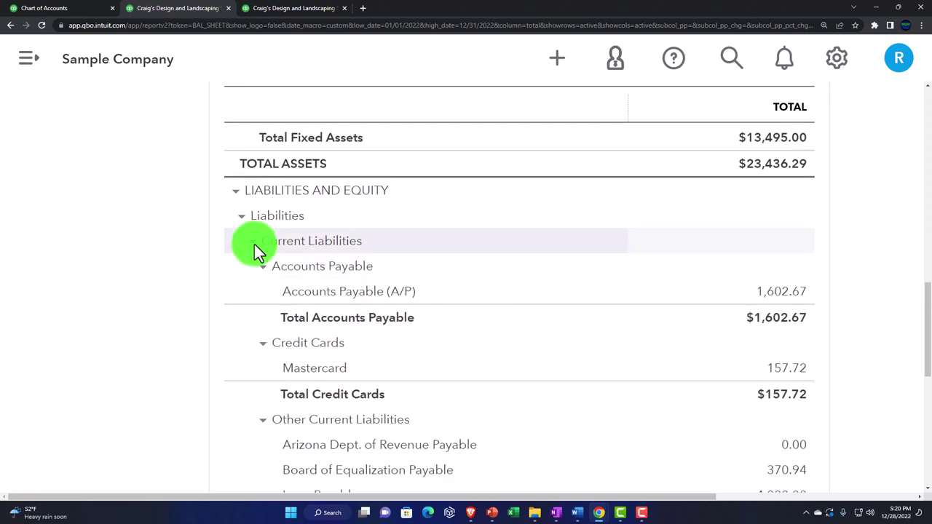
- Collapse and re-expand Current Liabilities on the Balance Sheet and compare its subgroups with the liability account types in the Chart of Accounts
click(254, 244)
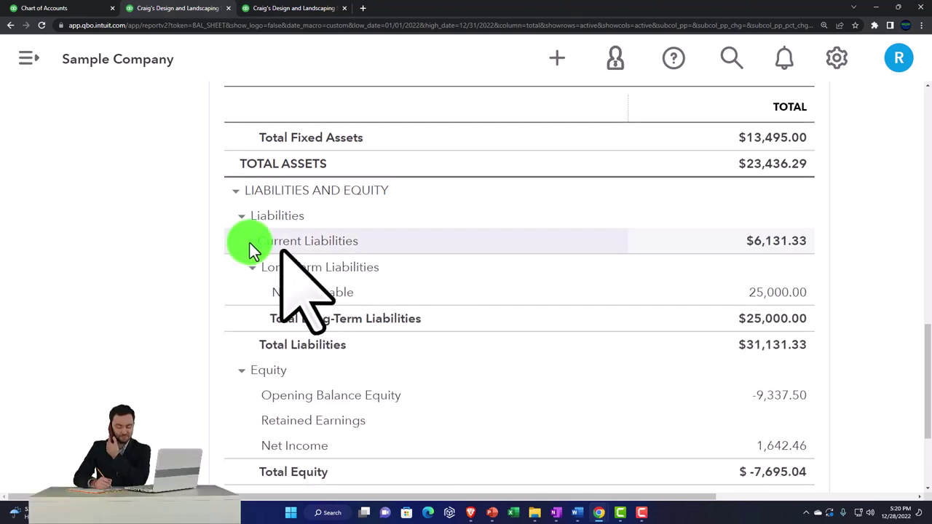
click(251, 245)
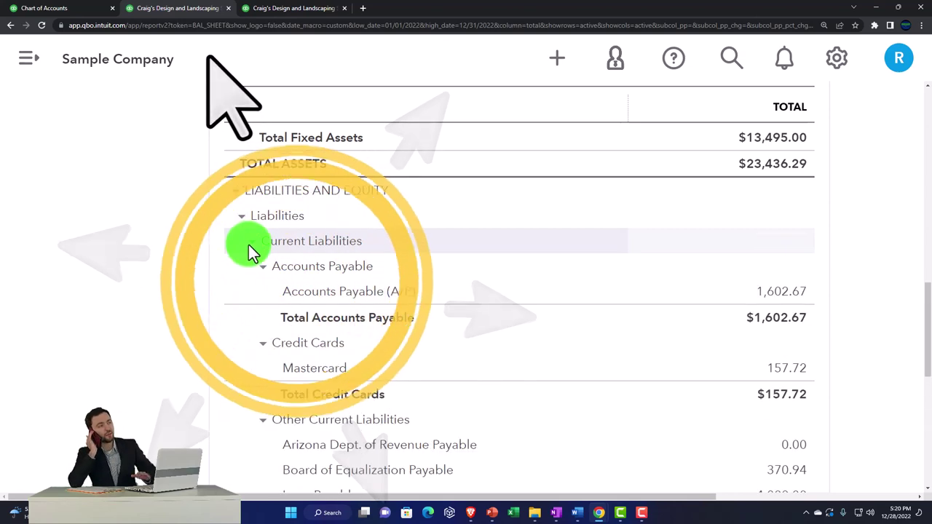
scroll(248, 245, down, 2)
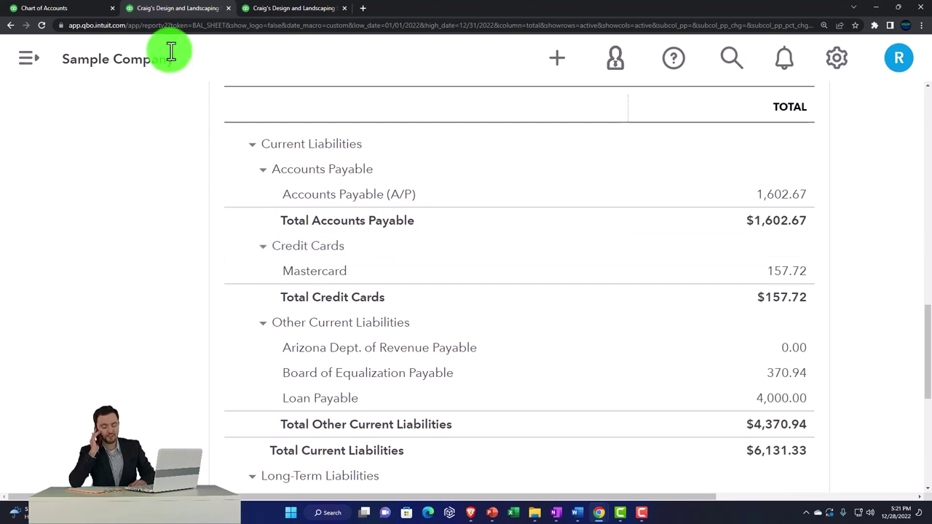
click(87, 15)
scroll(266, 379, down, 1)
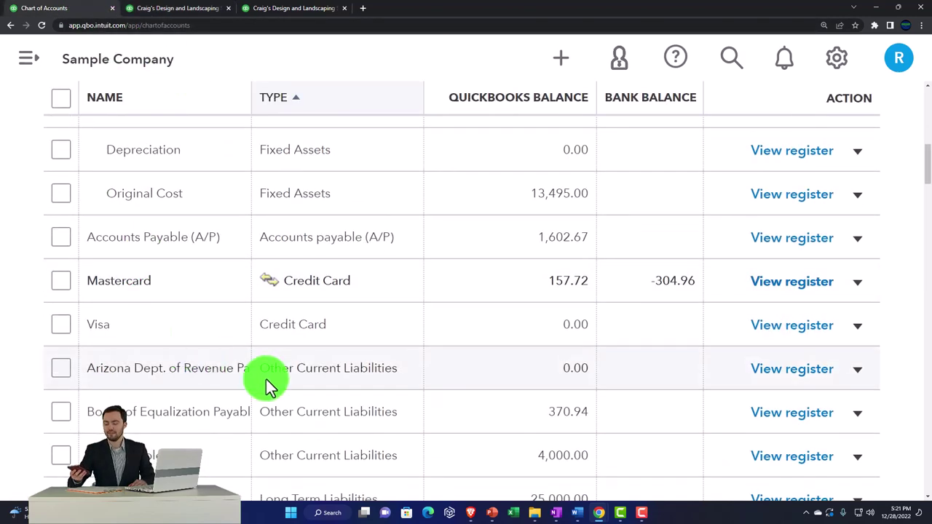
- Collapse and re-expand Accounts Payable on the Balance Sheet and compare it with the Accounts payable (A/P) type in the Chart of Accounts
click(169, 11)
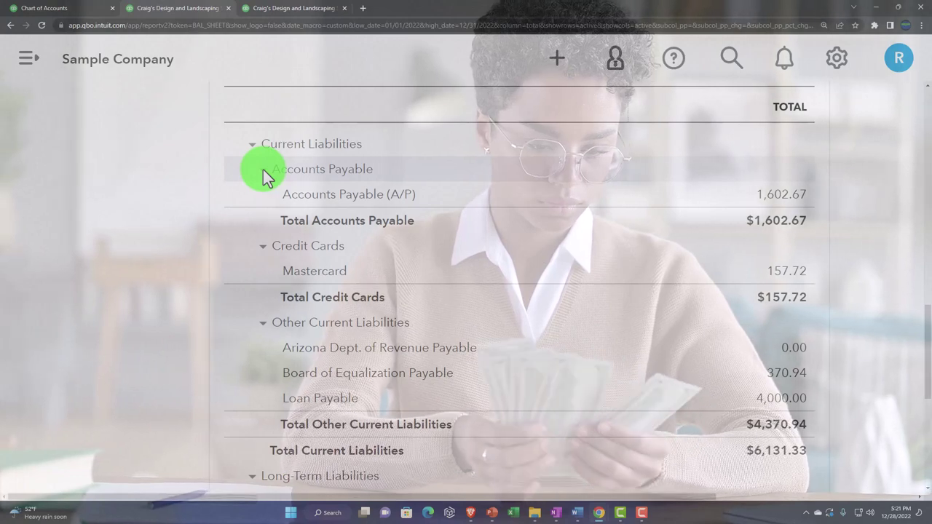
click(263, 169)
click(262, 169)
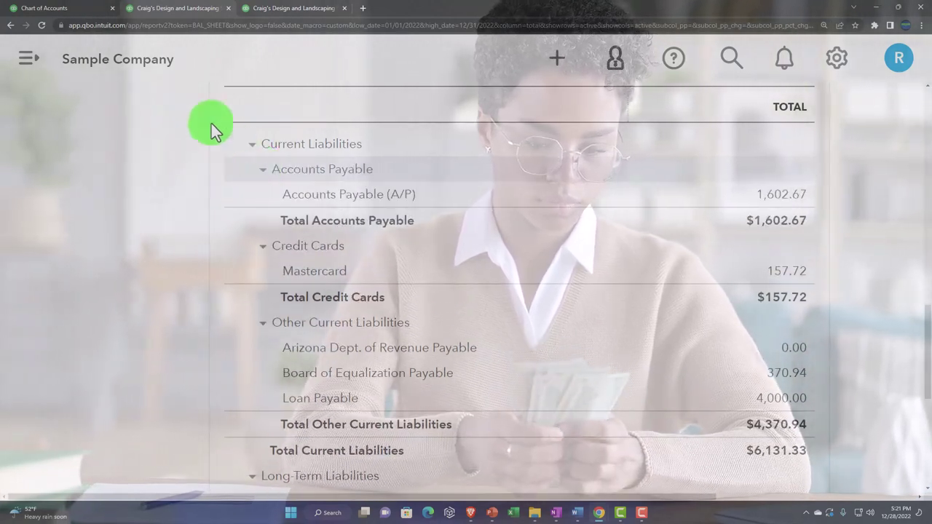
click(70, 11)
scroll(256, 235, down, 1)
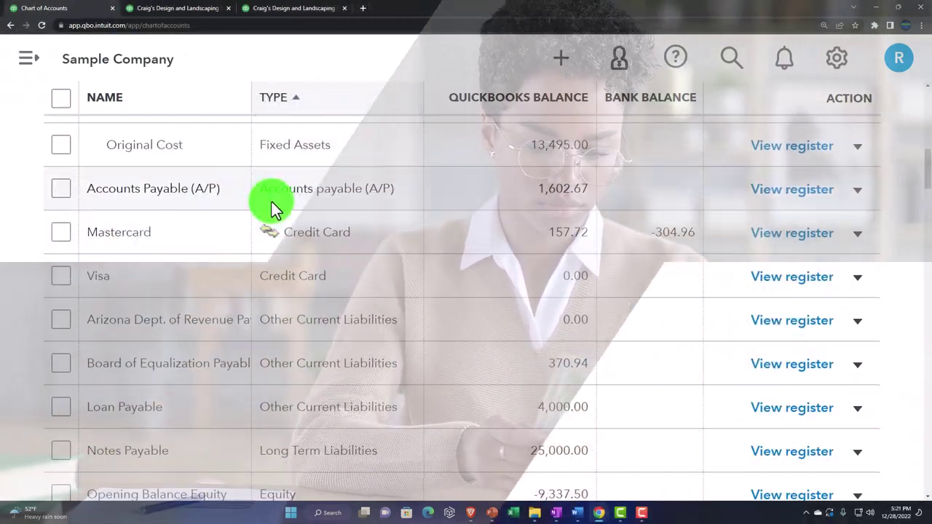
- Return to the Balance Sheet and collapse and re-expand the Credit Cards group to examine its Mastercard account
click(177, 9)
scroll(197, 131, down, 1)
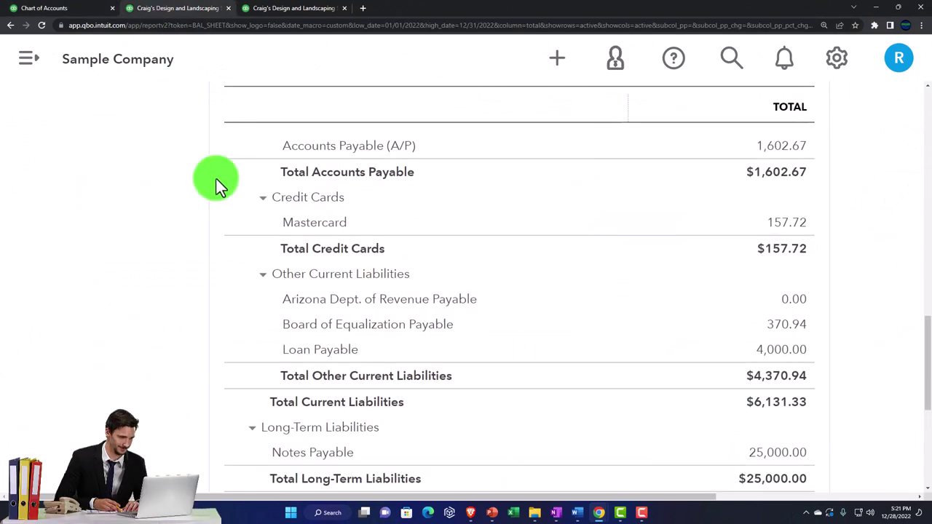
click(266, 198)
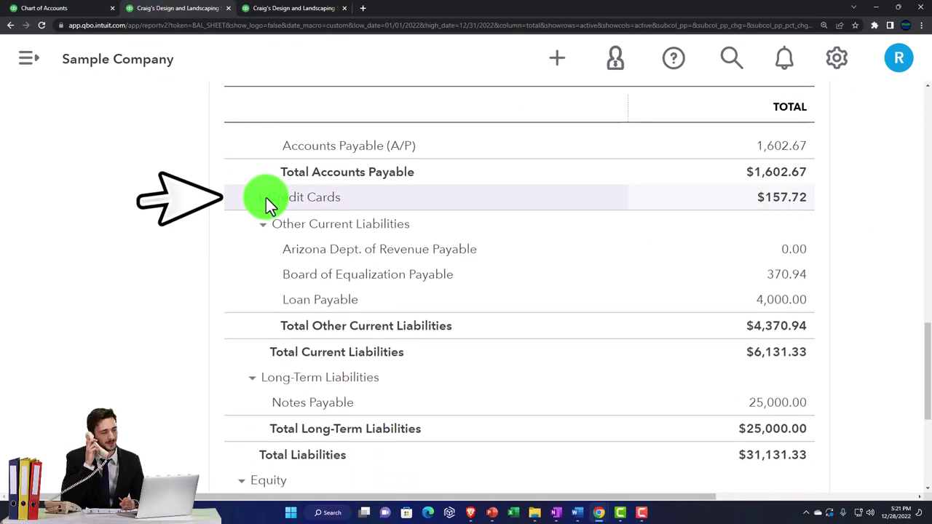
click(265, 200)
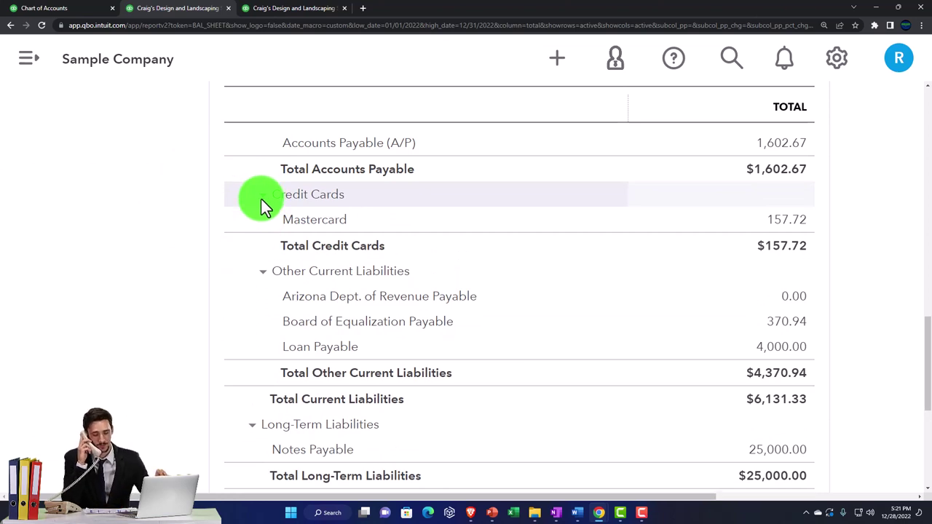
- Compare the Balance Sheet's Other Current Liabilities group with the accounts of that type in the Chart of Accounts
scroll(262, 200, down, 1)
scroll(262, 200, down, 1)
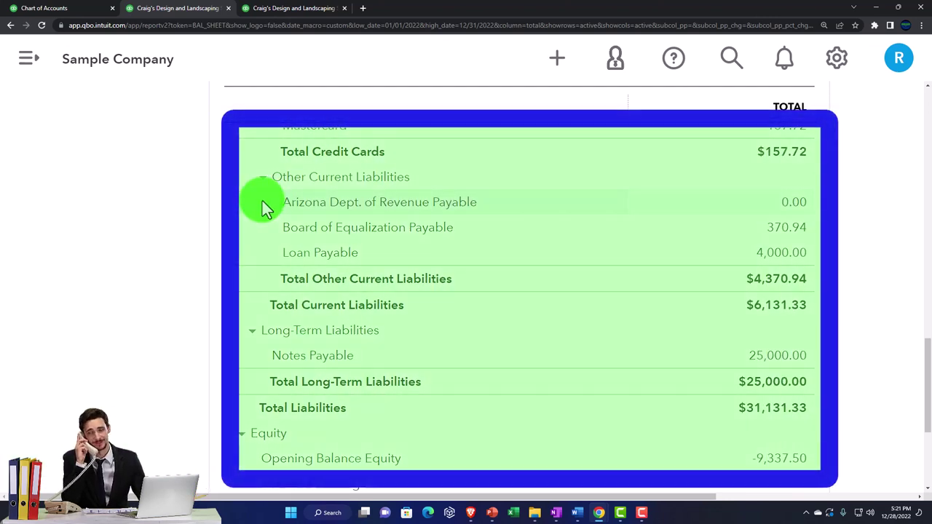
click(83, 8)
scroll(112, 217, down, 1)
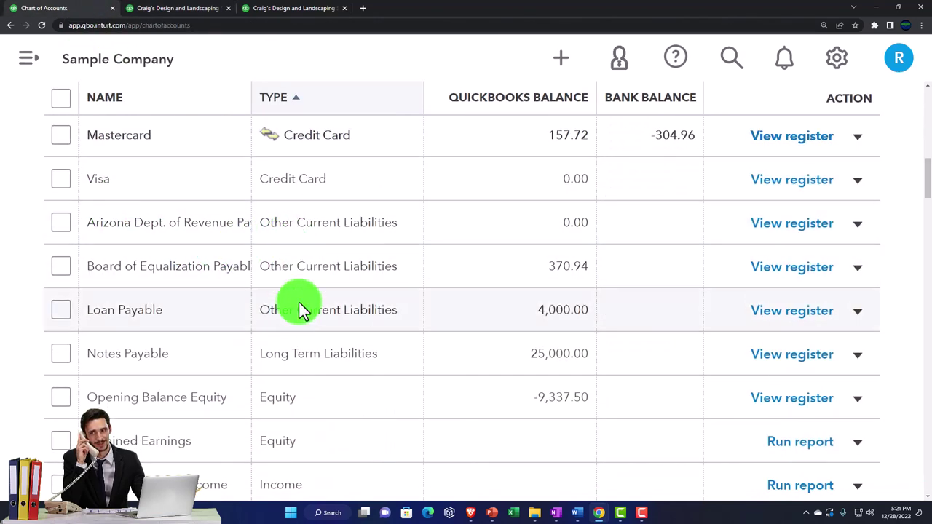
- Collapse and re-expand Long-Term Liabilities on the Balance Sheet and compare it with the Notes Payable account in the Chart of Accounts
click(182, 10)
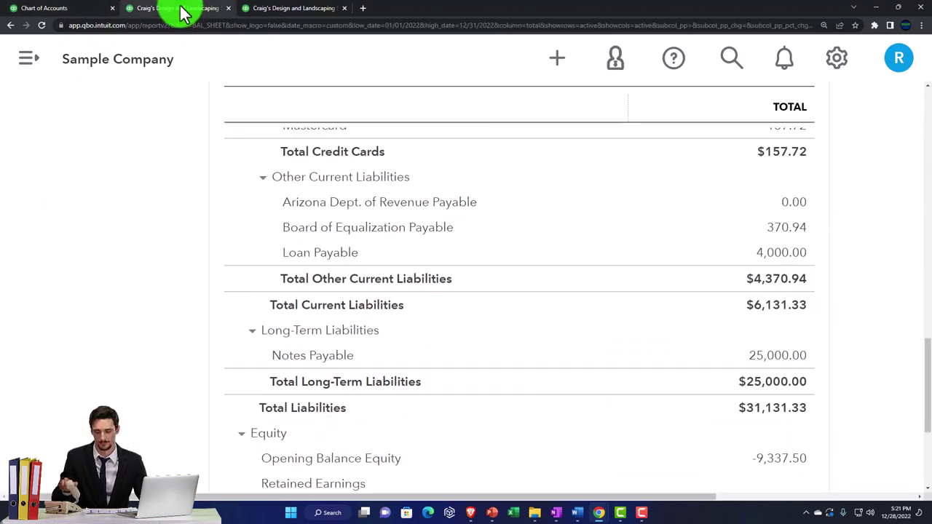
scroll(148, 260, down, 2)
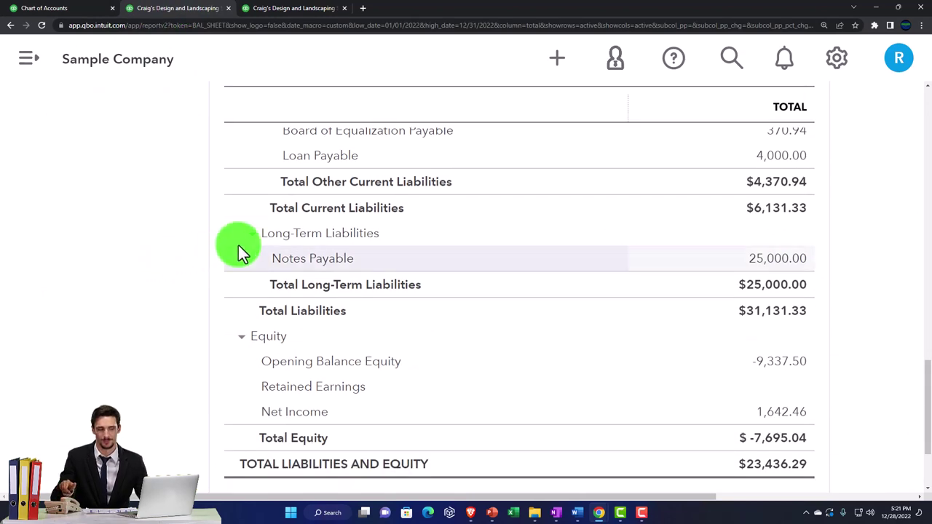
click(254, 234)
click(255, 235)
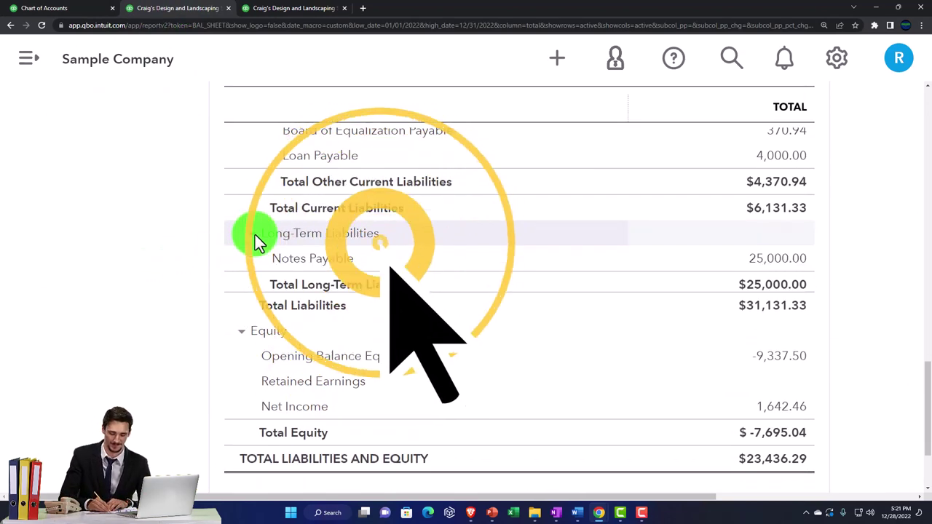
click(69, 9)
scroll(125, 218, down, 2)
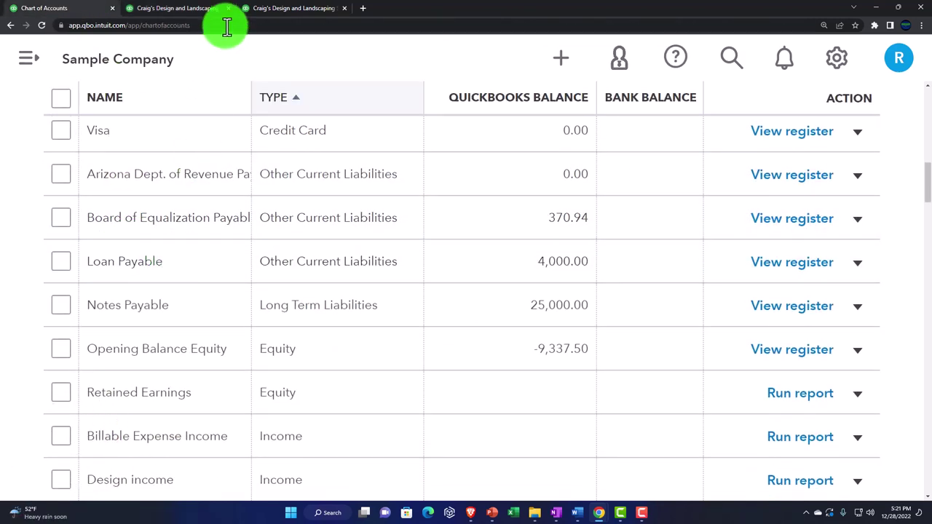
- Collapse and re-expand Equity on the Balance Sheet and compare it with the Equity-type accounts in the Chart of Accounts
click(190, 8)
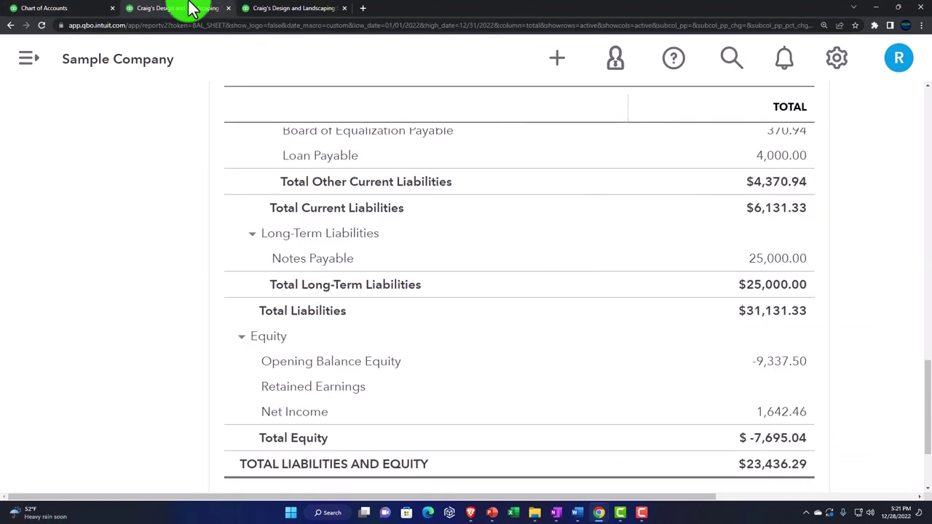
click(246, 339)
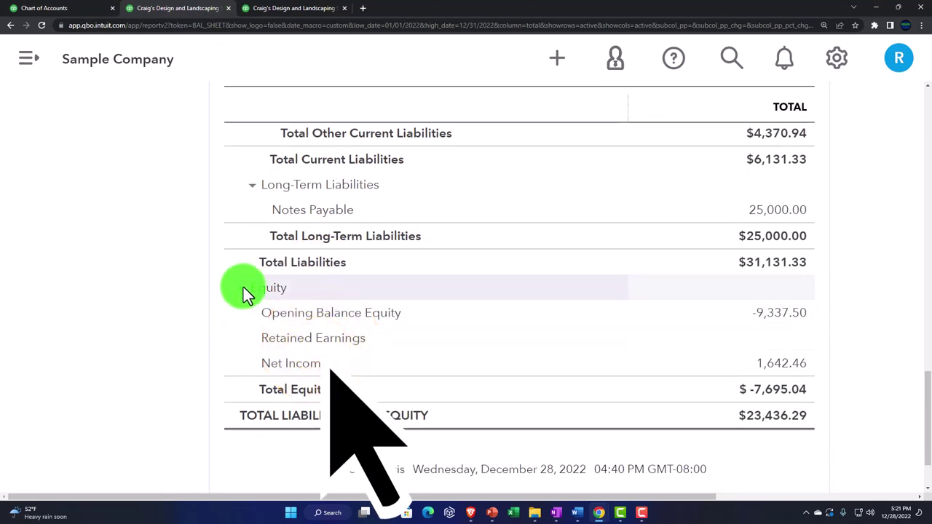
click(240, 308)
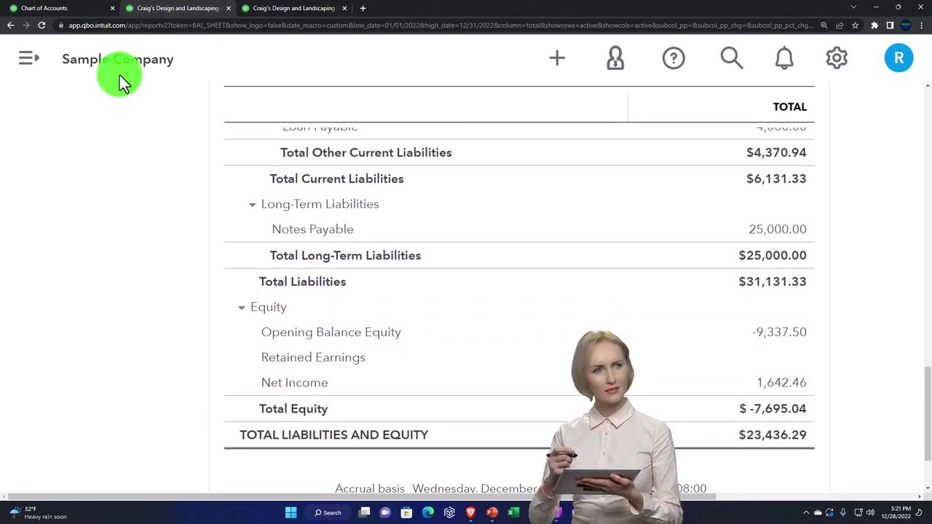
click(79, 11)
scroll(126, 315, down, 3)
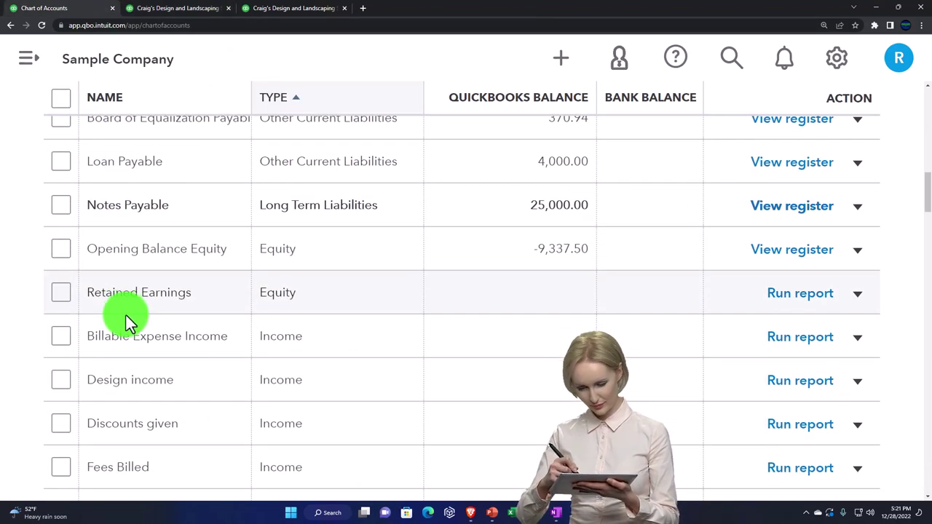
- Expand Income on the Profit and Loss report and compare it with the Income-type accounts in the Chart of Accounts
click(272, 16)
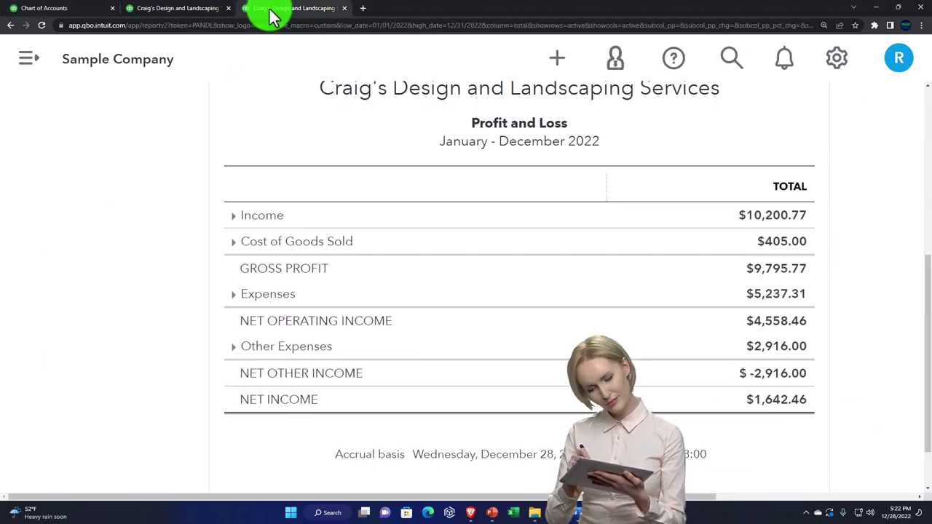
click(233, 215)
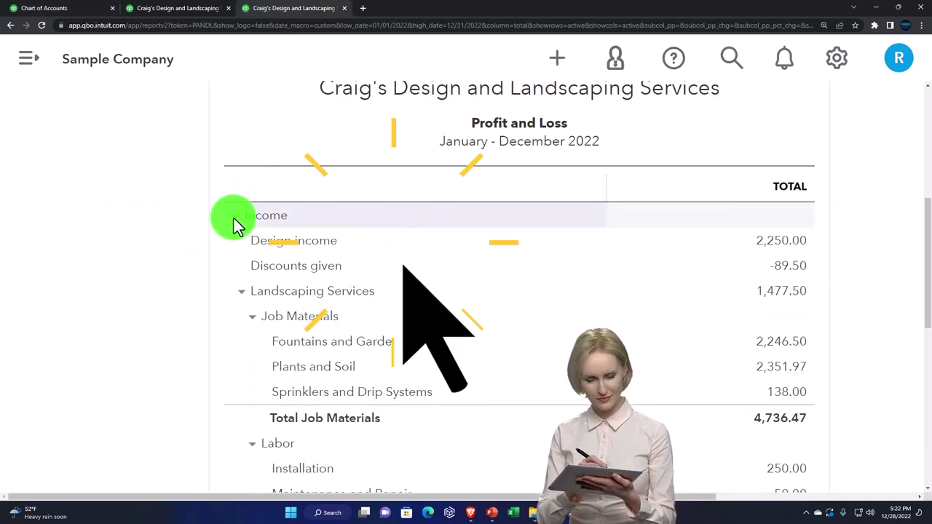
click(69, 9)
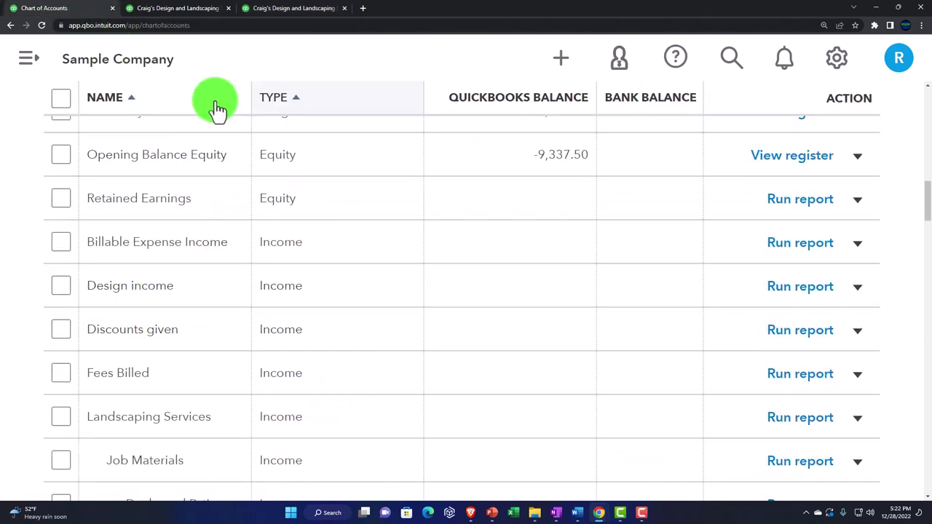
- Collapse and re-expand Landscaping Services on the Profit and Loss report and review its Job Materials and Labor sub-accounts
click(275, 8)
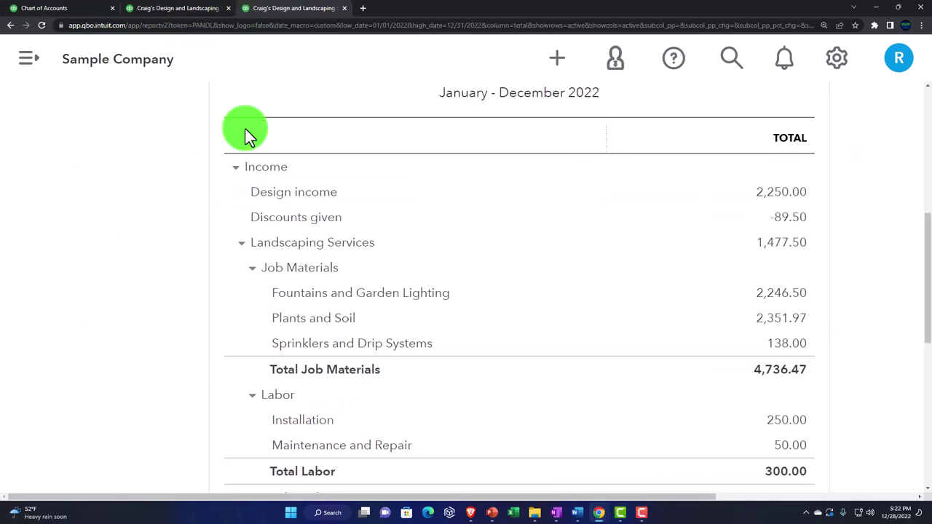
click(244, 243)
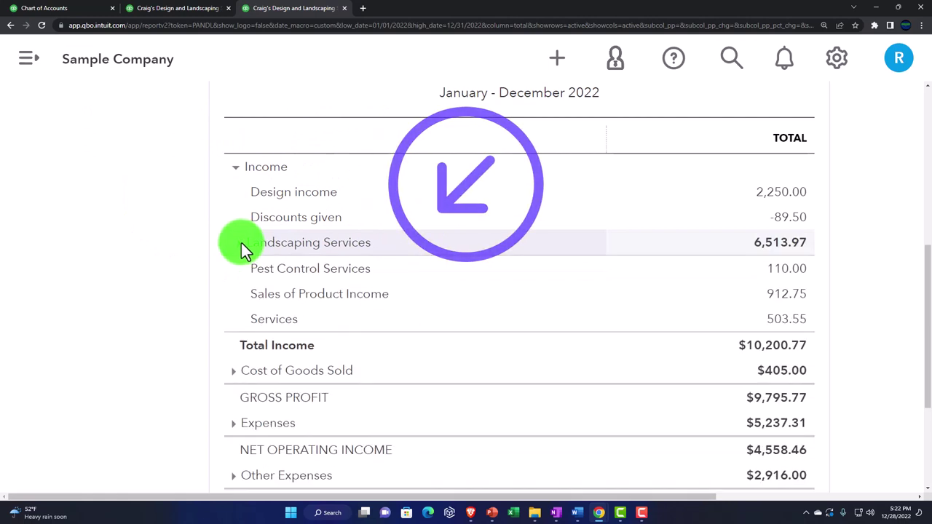
click(241, 243)
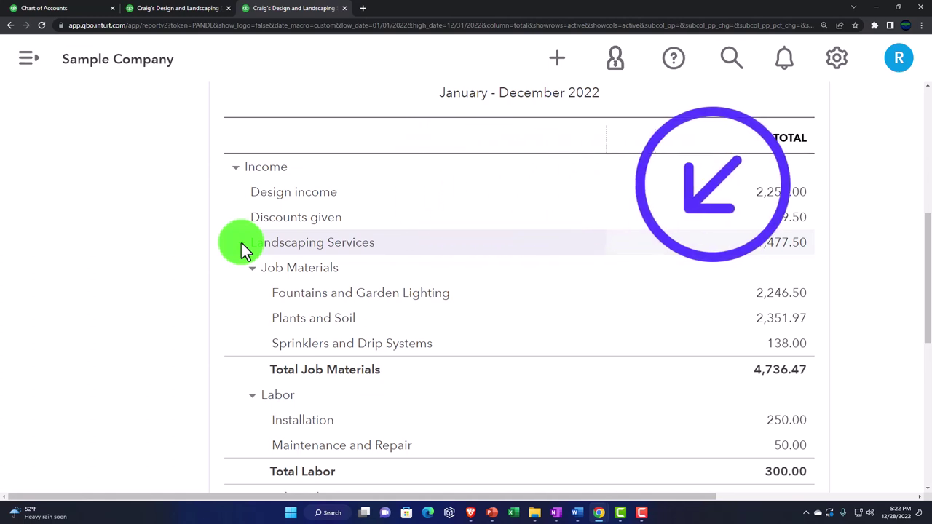
scroll(244, 242, down, 4)
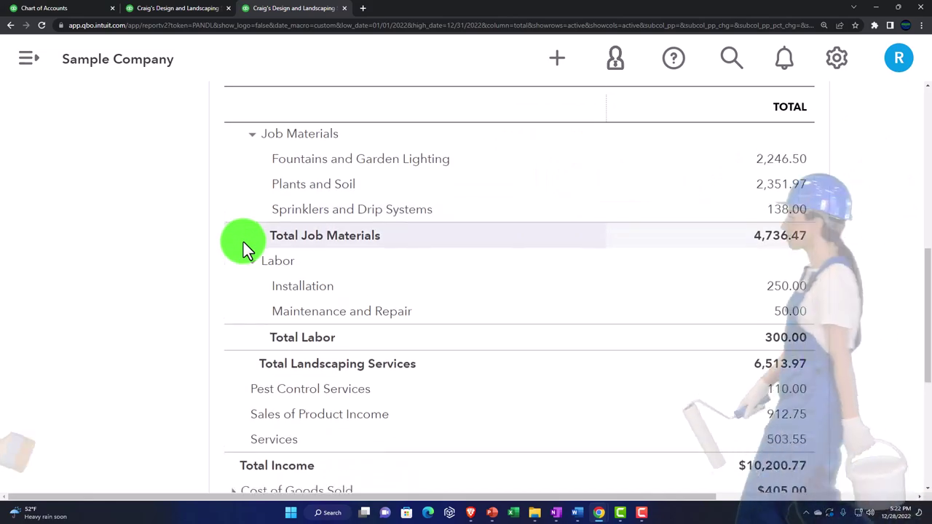
- Expand Cost of Goods Sold on the Profit and Loss report and compare it with the account of that type in the Chart of Accounts
scroll(243, 242, down, 1)
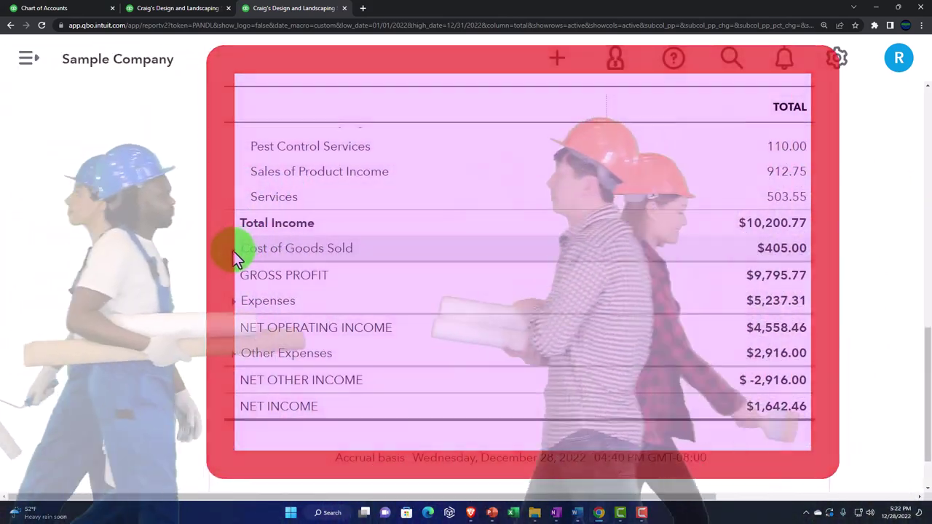
click(235, 248)
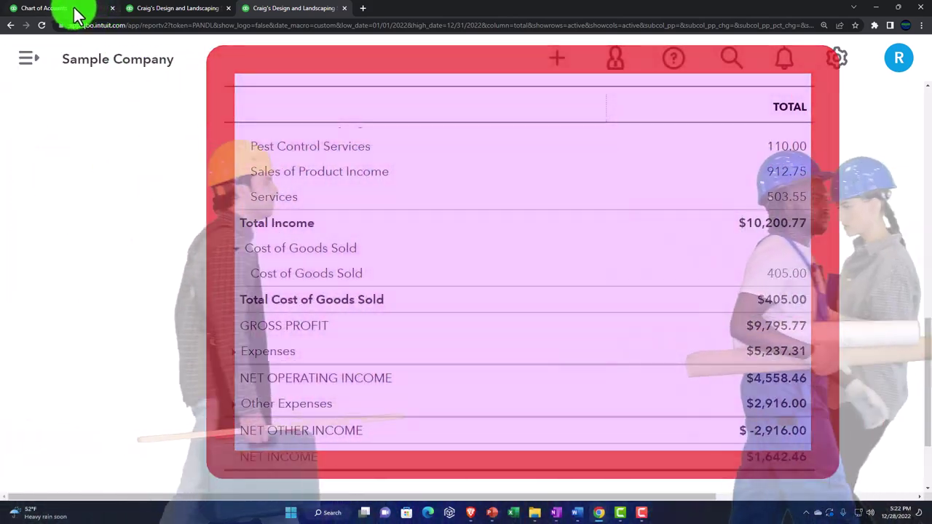
click(77, 10)
scroll(127, 310, down, 9)
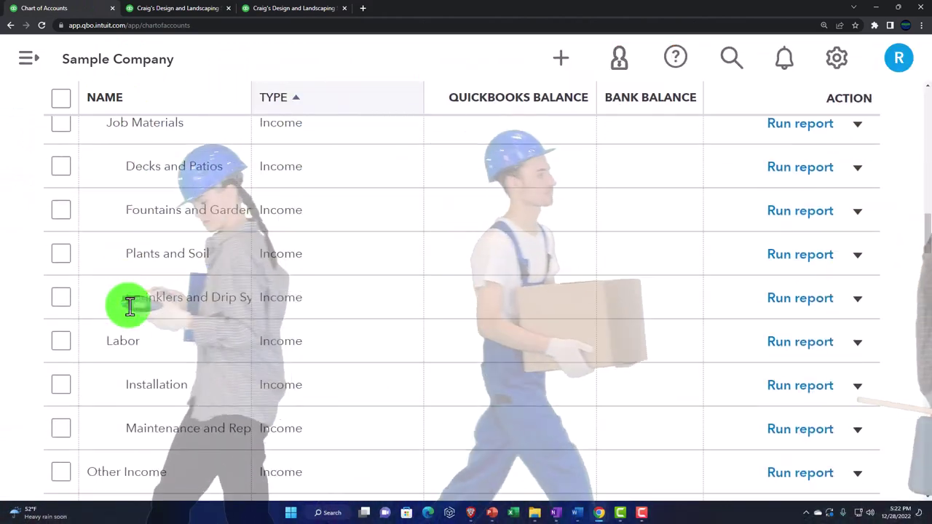
scroll(129, 306, down, 3)
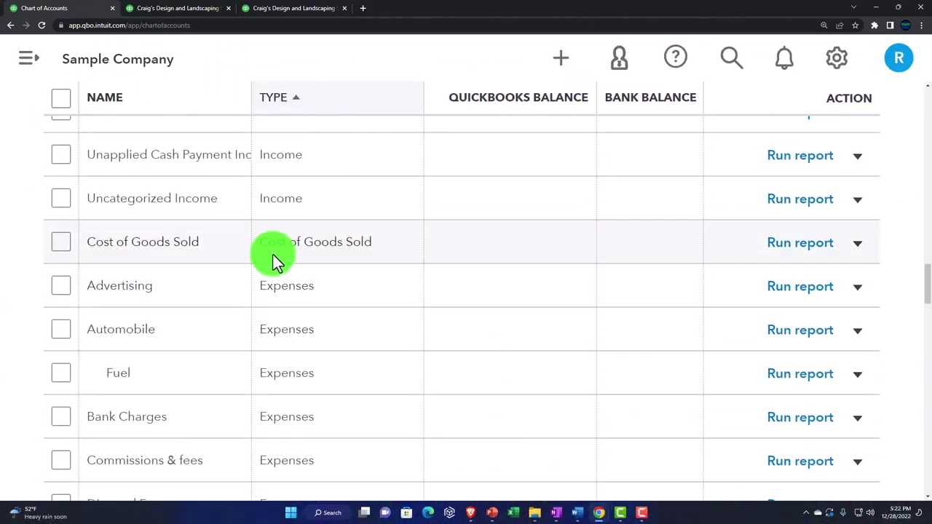
- Expand Expenses on the Profit and Loss report, and collapse and re-expand Automobile to review its Fuel sub-account
scroll(275, 259, down, 1)
click(202, 8)
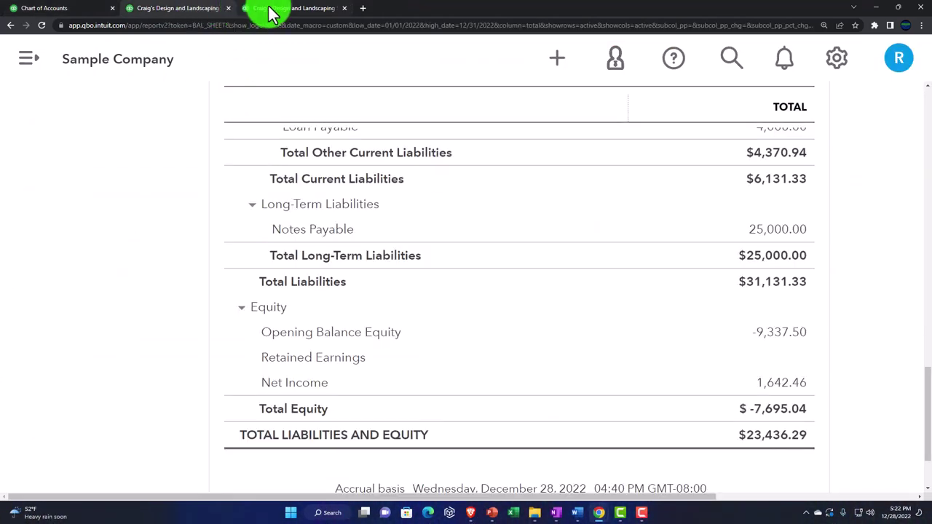
click(270, 9)
click(231, 353)
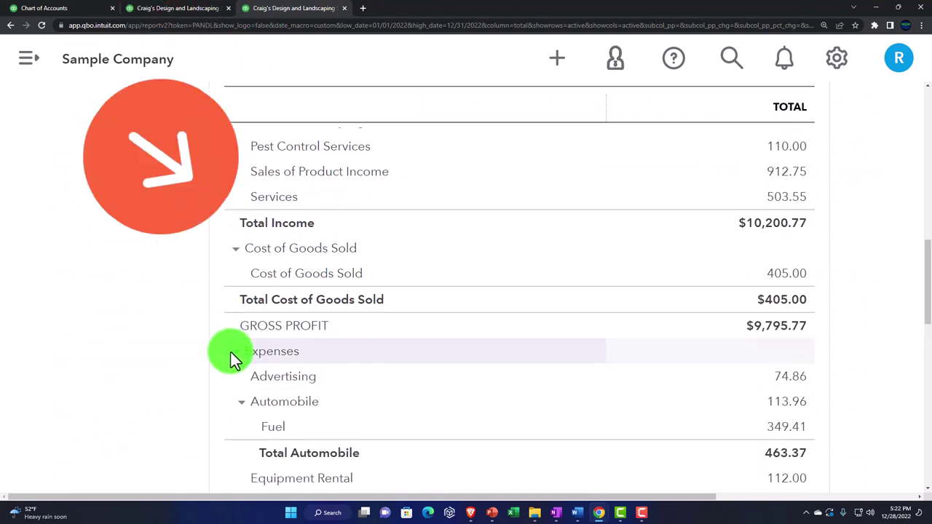
scroll(232, 354, down, 2)
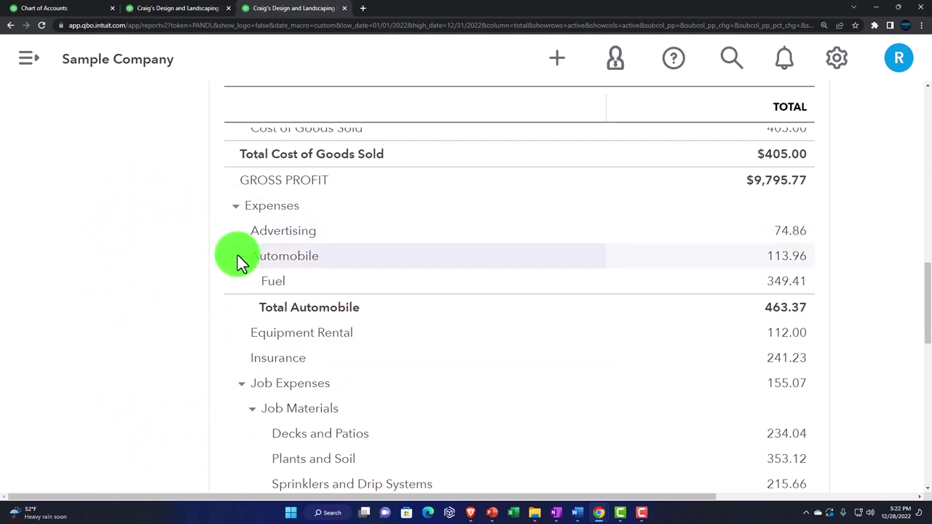
click(242, 255)
click(241, 256)
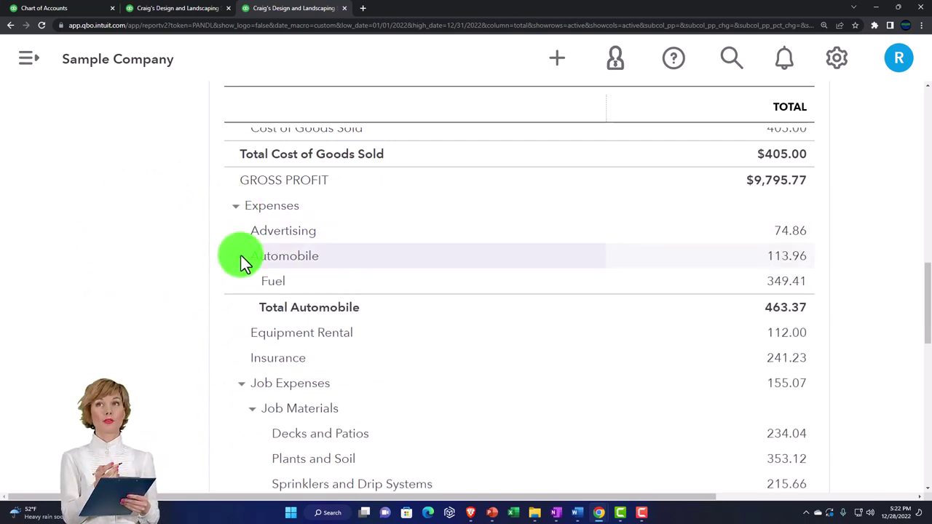
- Expand Other Expenses on the Profit and Loss report and compare it with the Expenses, Other Income and Other Expense accounts in the Chart of Accounts
scroll(242, 255, down, 1)
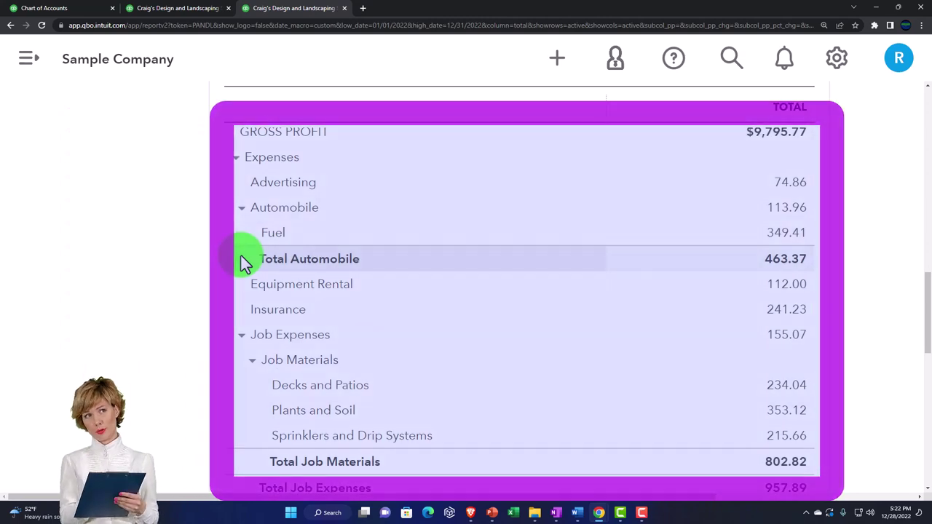
scroll(245, 262, down, 2)
scroll(245, 262, down, 9)
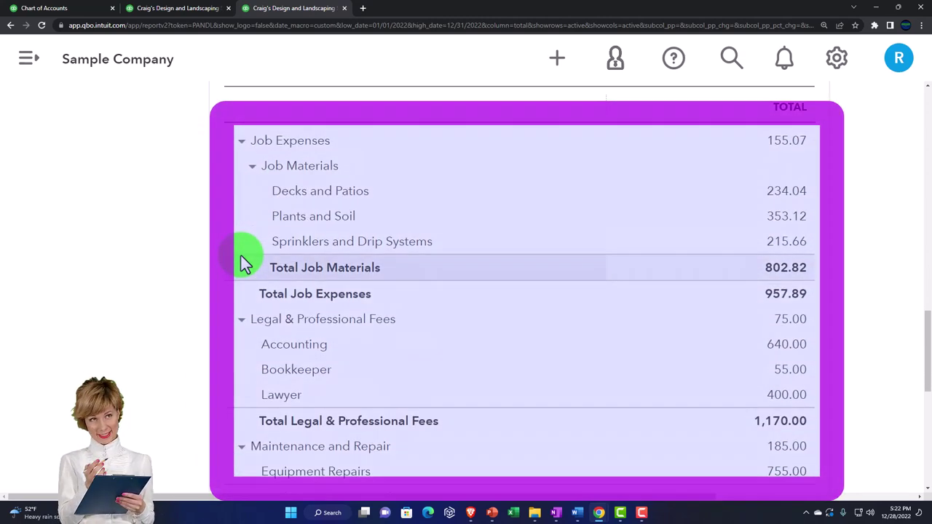
scroll(245, 263, down, 2)
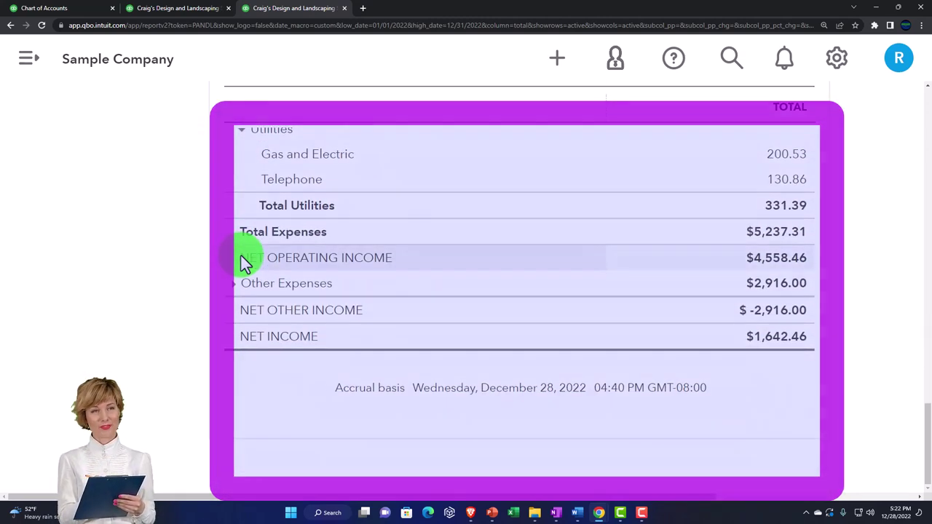
click(235, 288)
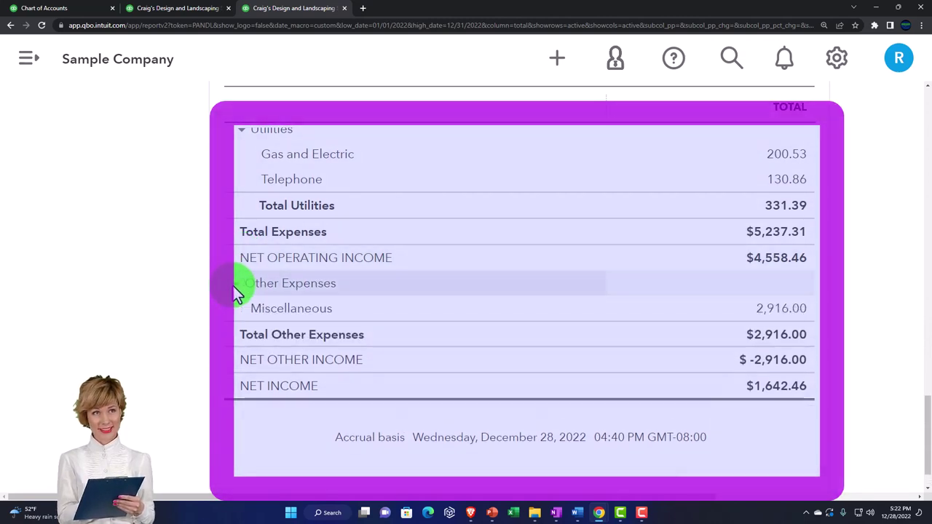
click(68, 16)
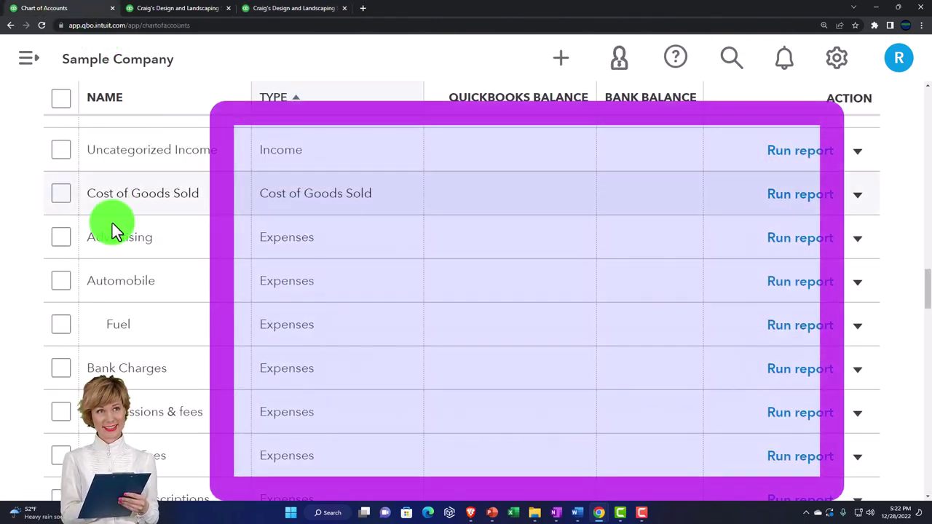
scroll(120, 248, down, 10)
scroll(124, 266, down, 13)
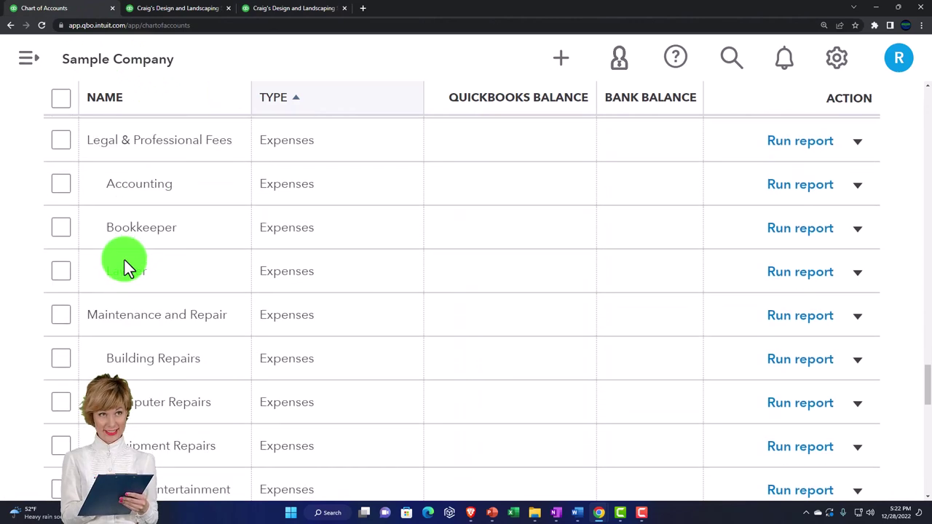
scroll(125, 268, down, 4)
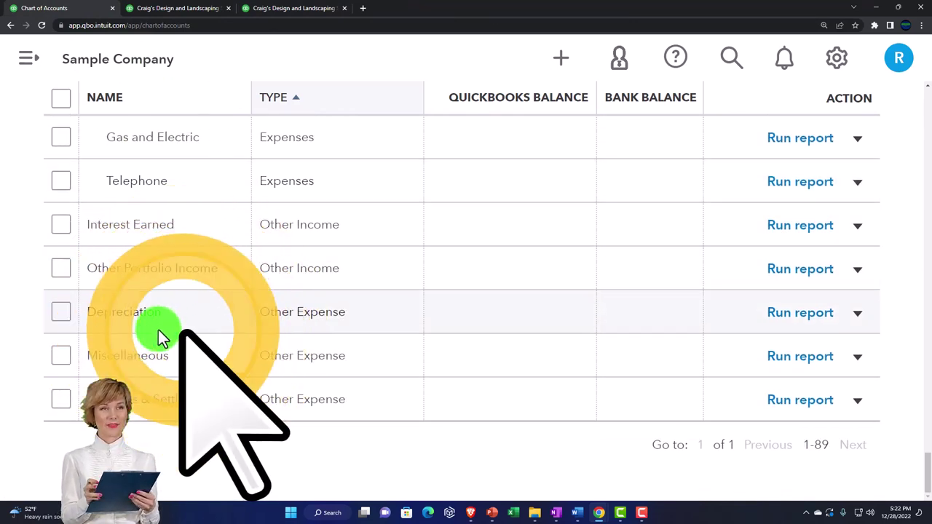
- Sort the Chart of Accounts by name in ascending and descending order, and restore the sort by account type
drag(926, 472, 928, 102)
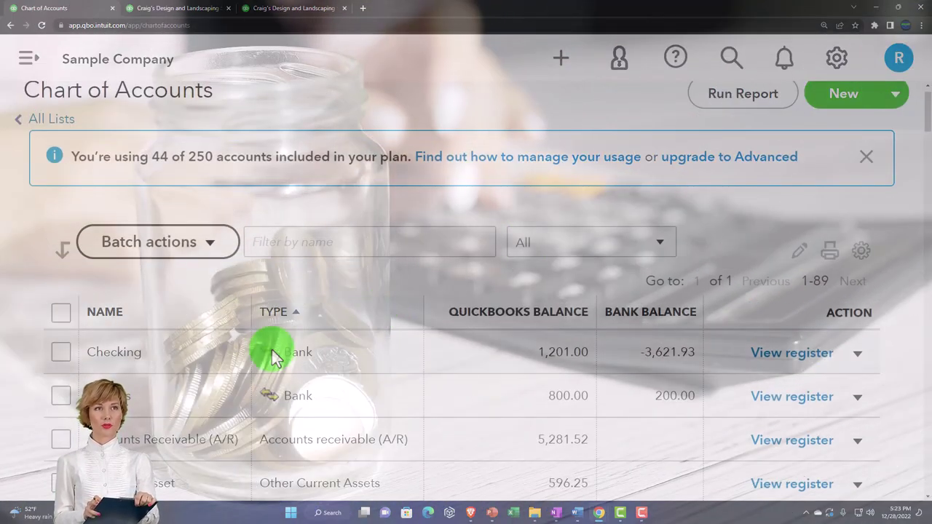
click(134, 320)
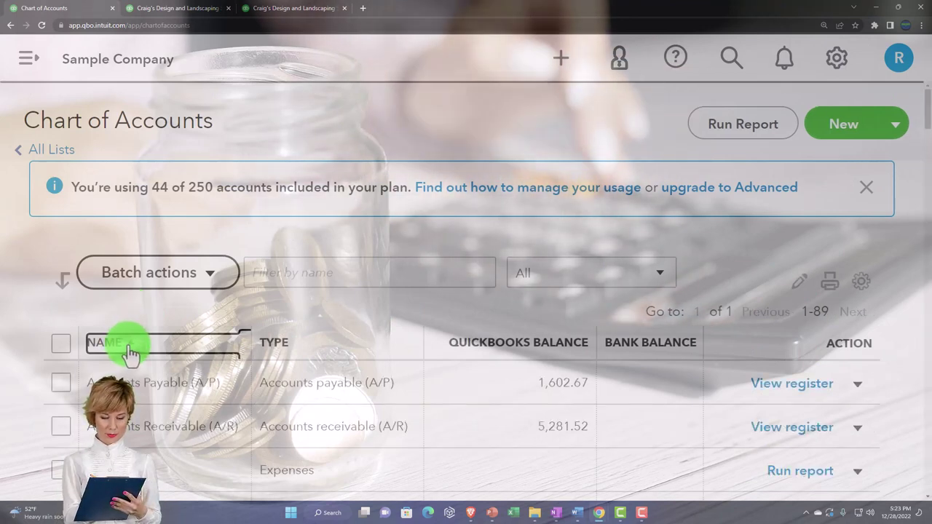
click(128, 353)
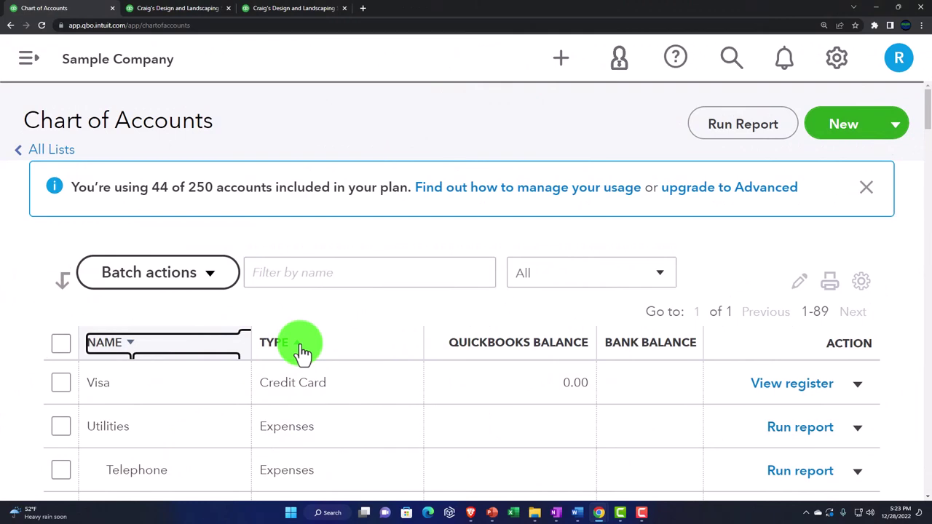
click(284, 342)
- Open the Checking account's register, review the transaction types that can be added, and return to the Chart of Accounts
scroll(303, 352, down, 1)
scroll(302, 352, down, 1)
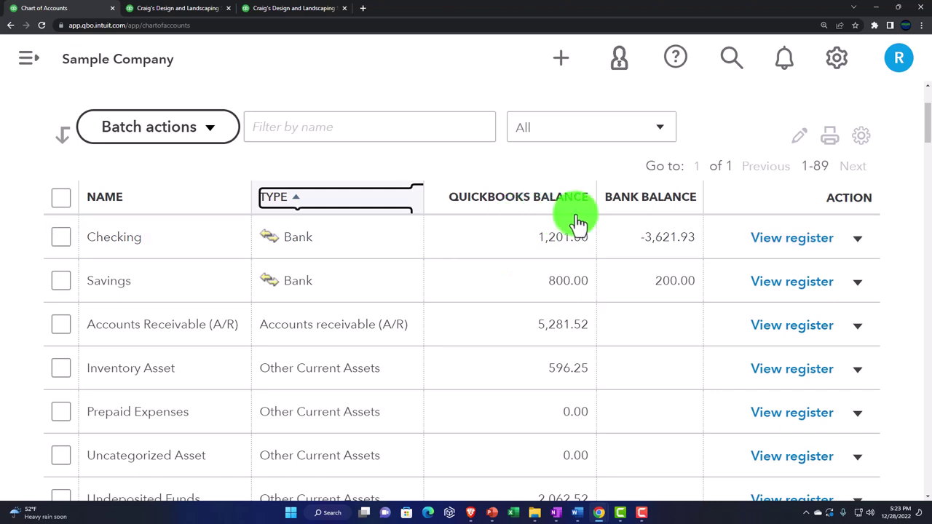
click(772, 251)
click(414, 295)
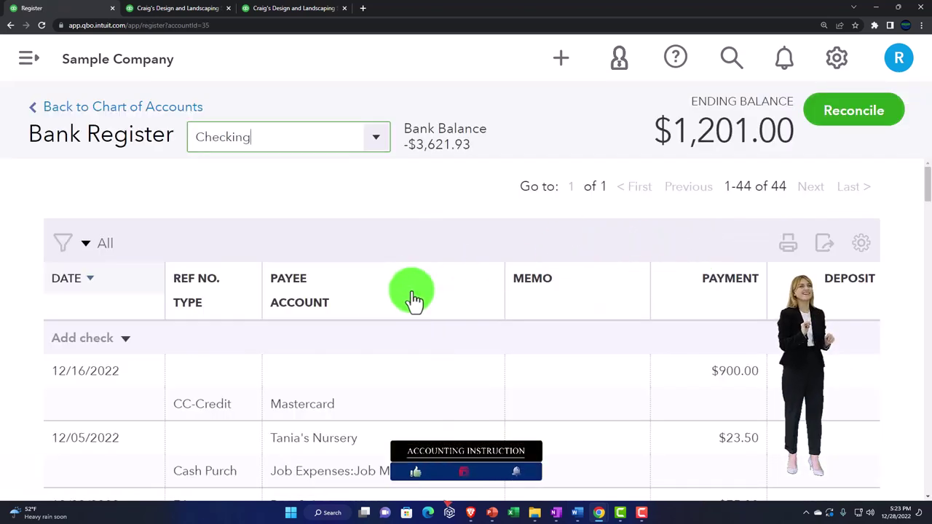
key(ctrl+minus)
key(ctrl+minus)
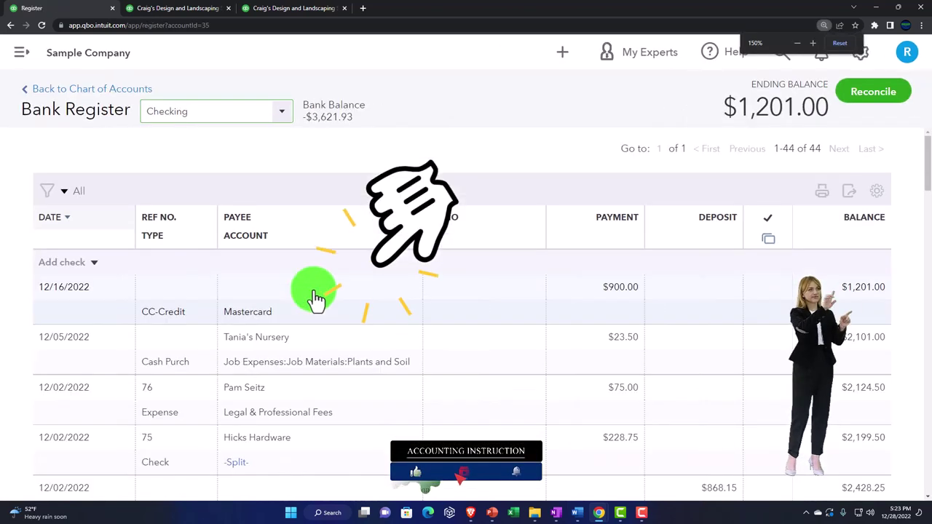
click(94, 264)
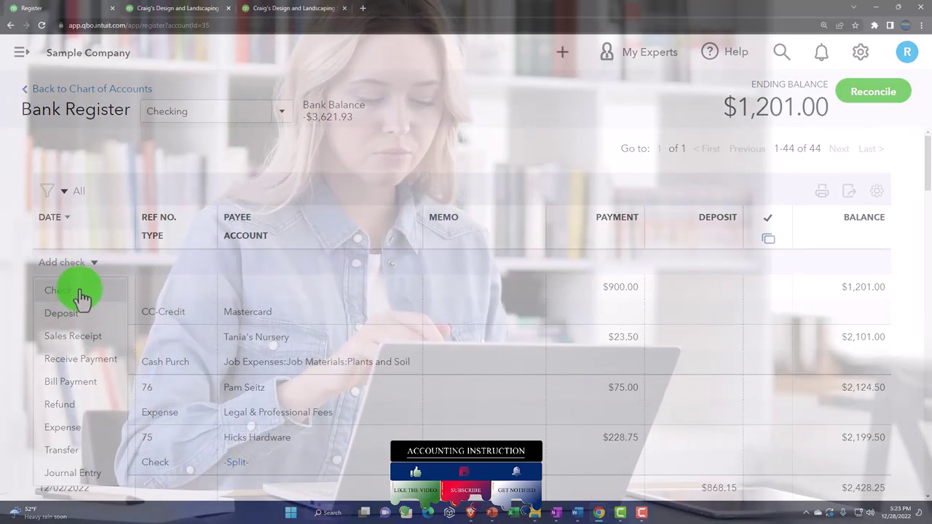
click(17, 270)
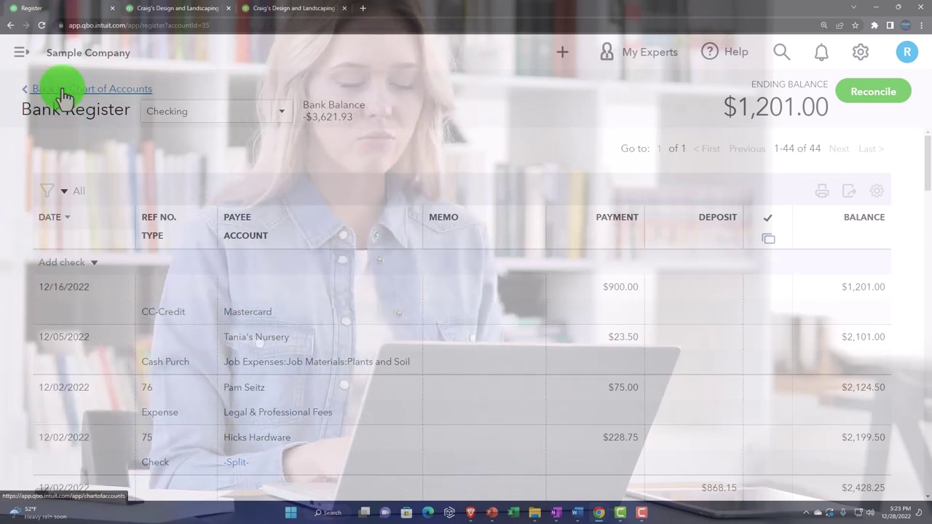
click(62, 90)
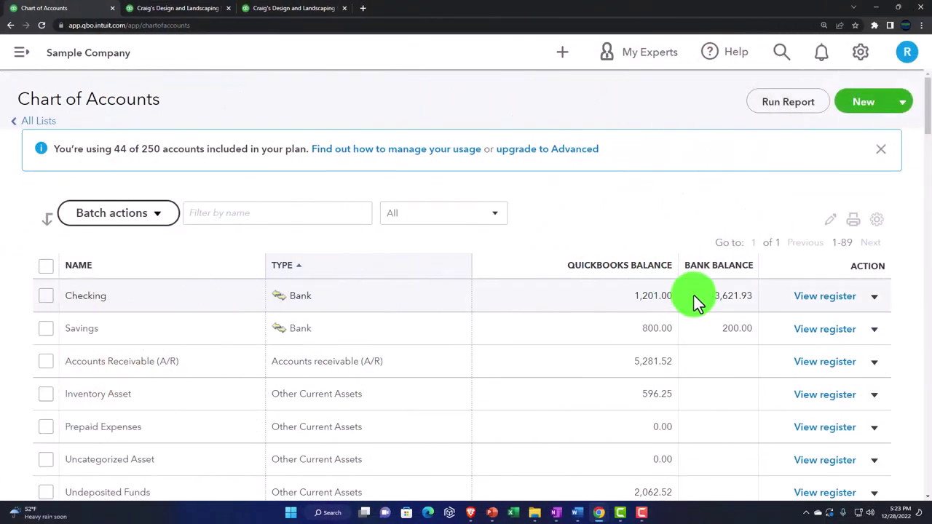
- Open the Opening Balance Equity register, review its available entry types, and return to the Chart of Accounts
scroll(796, 310, down, 4)
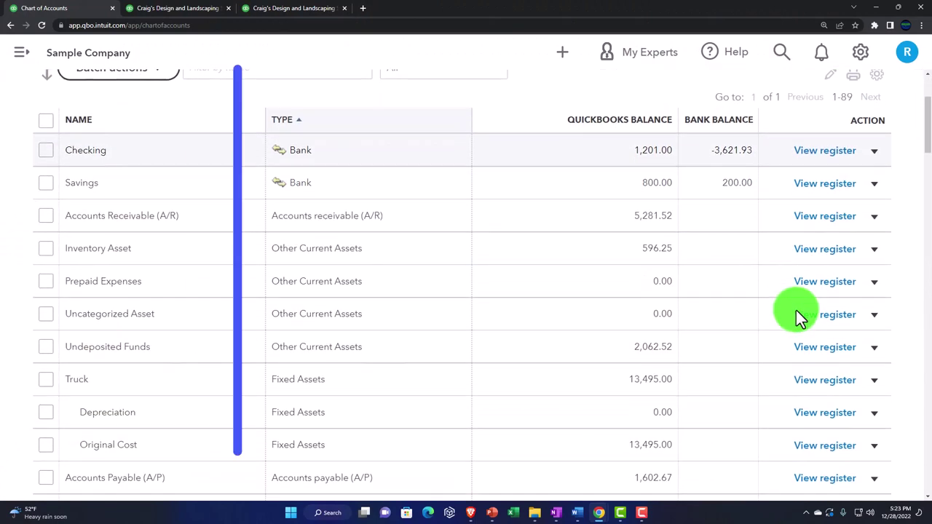
scroll(796, 310, down, 5)
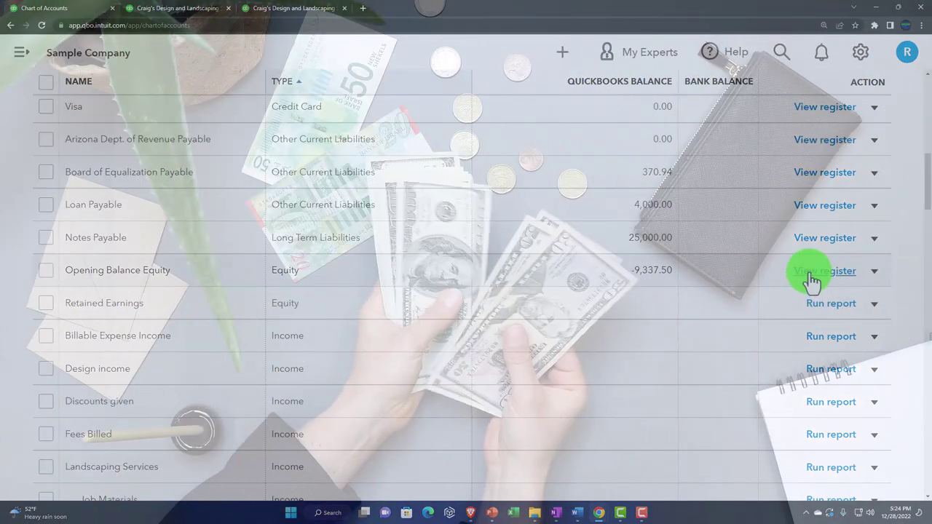
click(811, 273)
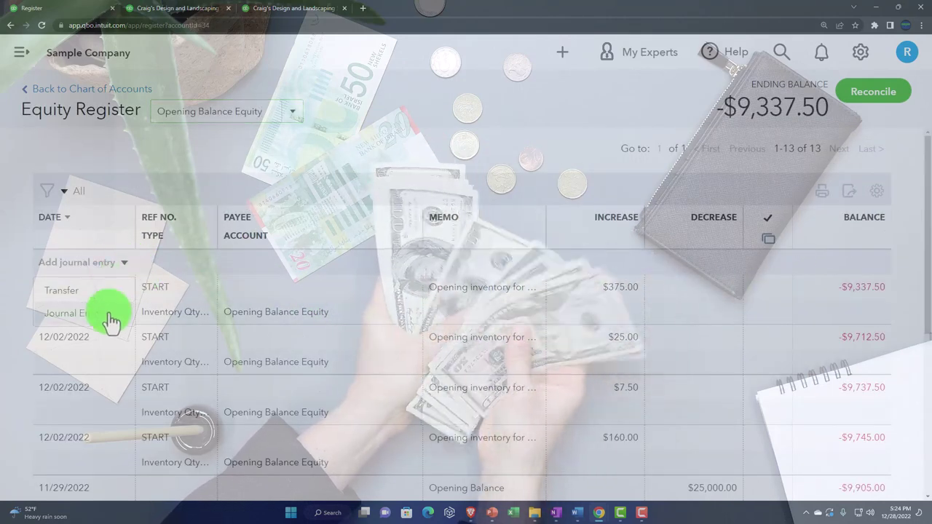
click(14, 309)
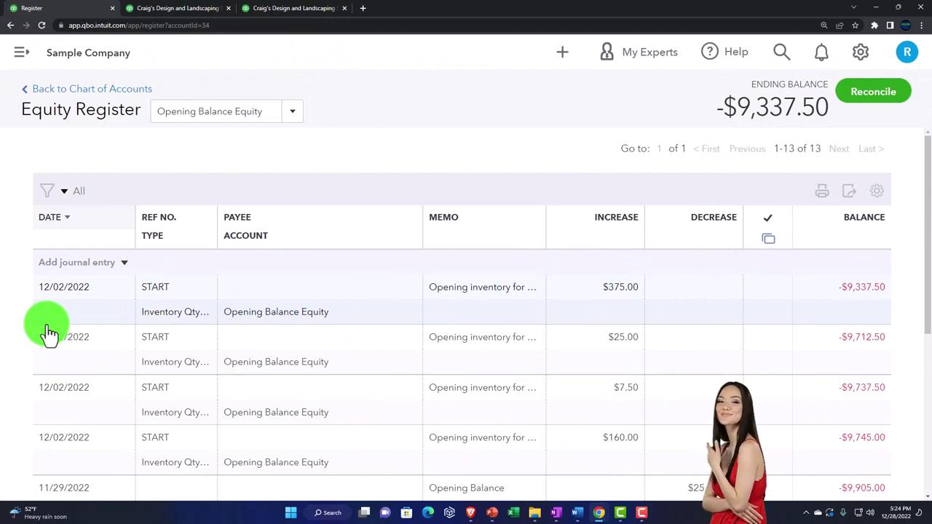
click(86, 97)
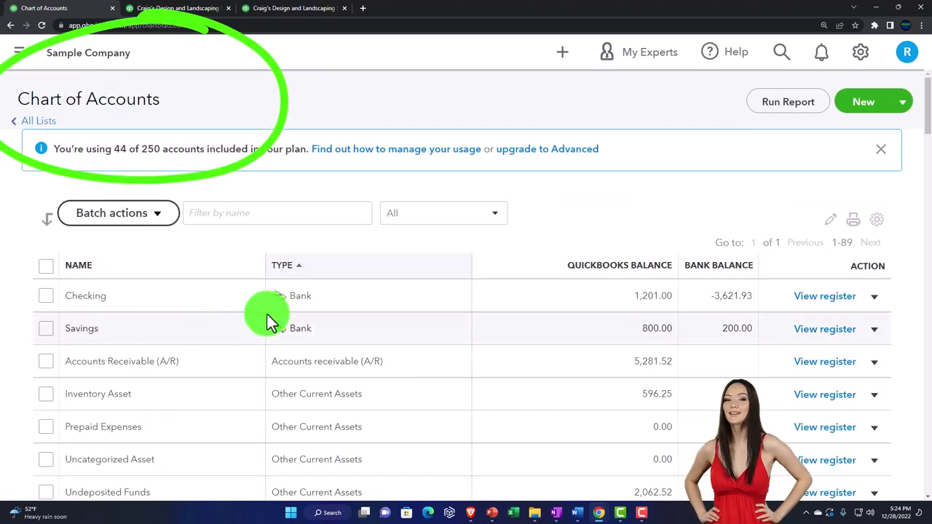
- Select the Checking and Savings accounts to view the available batch actions, and clear both selections
click(48, 297)
click(49, 329)
click(160, 217)
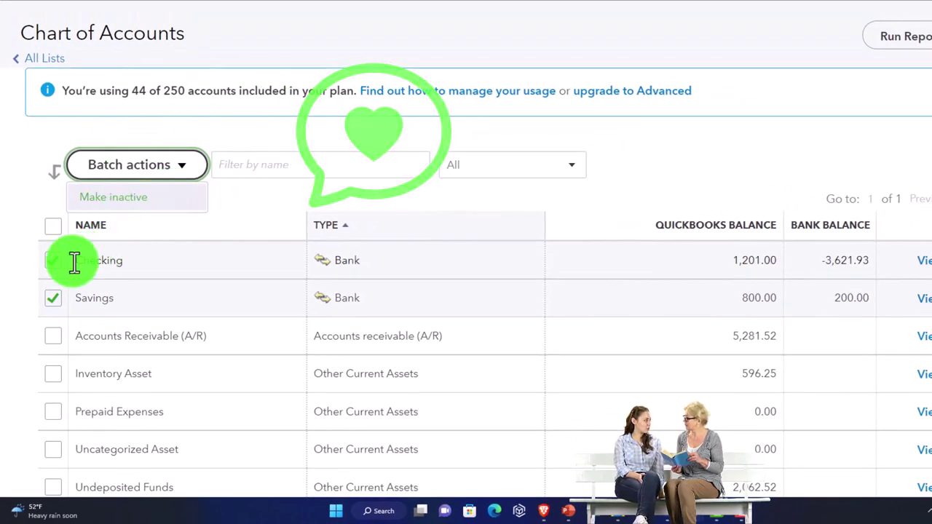
click(60, 262)
click(55, 293)
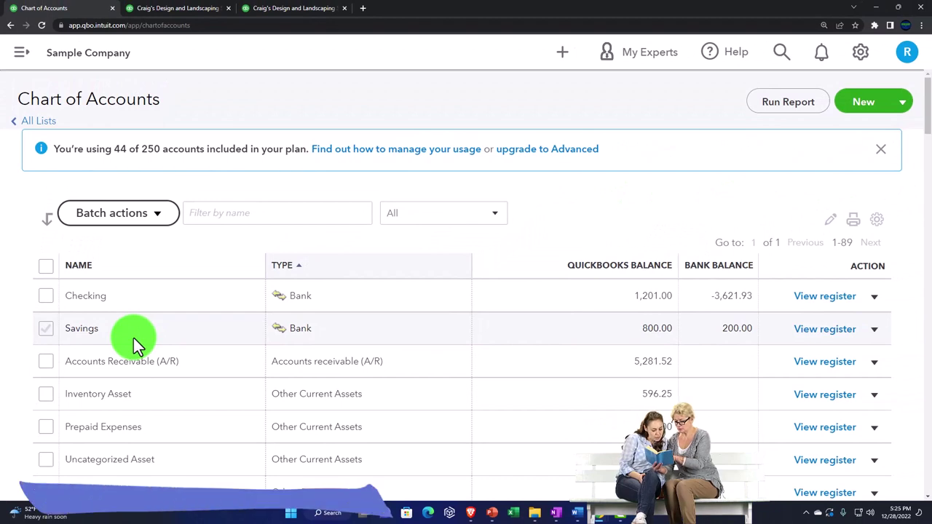
- Open a new vendor Expense form, browse the account list for its first category line, and leave the form without saving
click(563, 56)
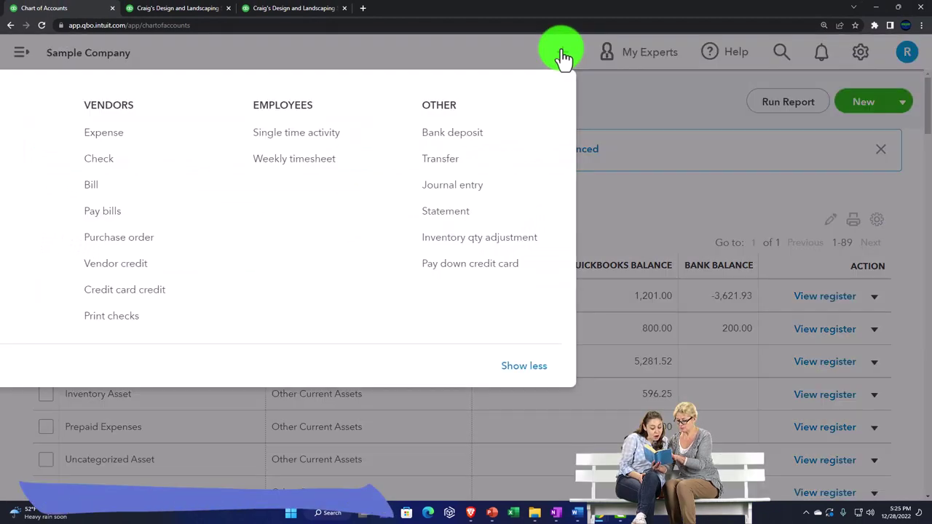
click(142, 135)
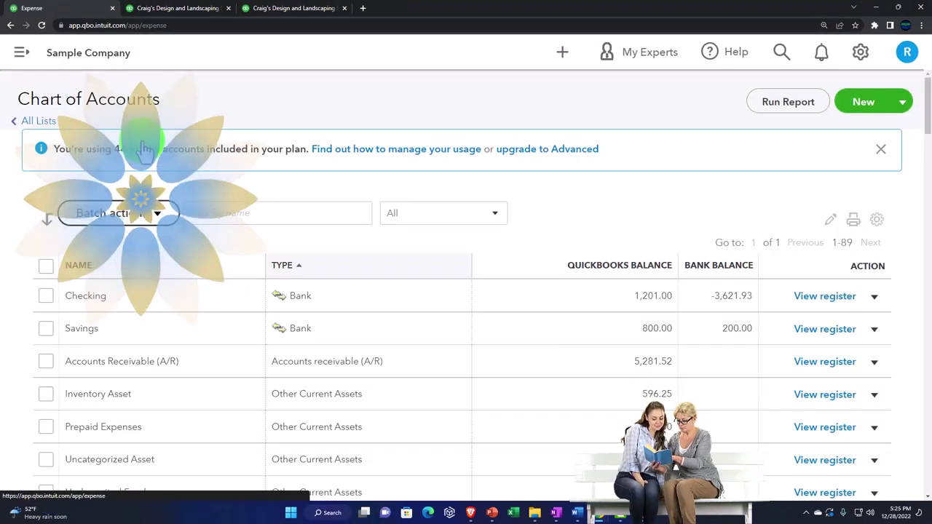
scroll(160, 233, down, 2)
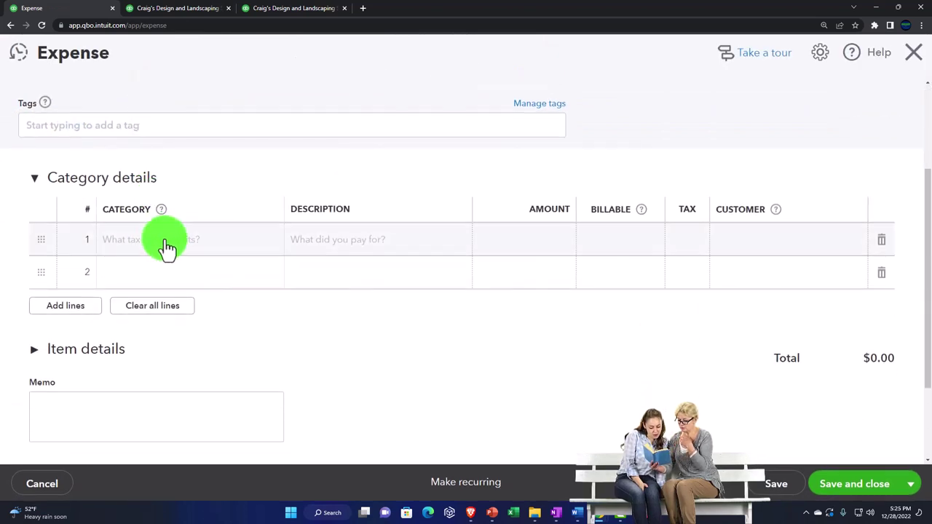
click(168, 248)
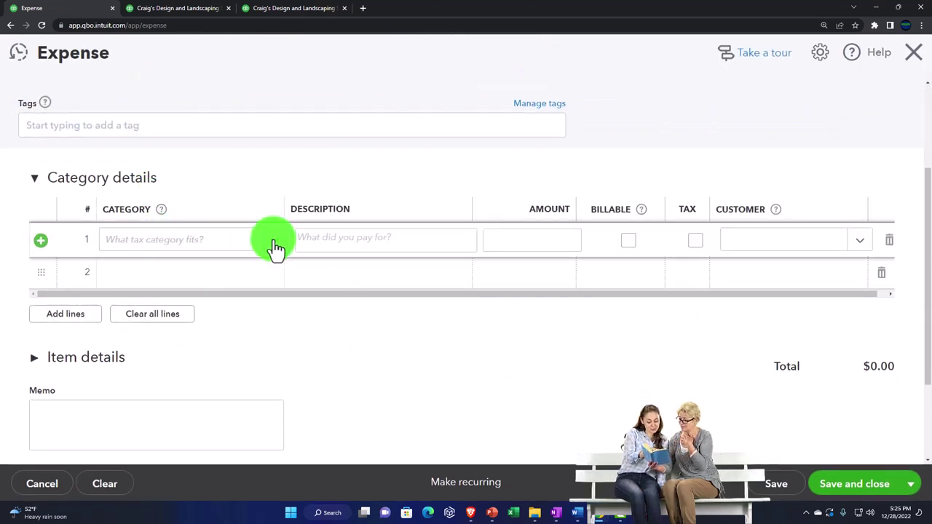
click(275, 248)
scroll(264, 291, down, 5)
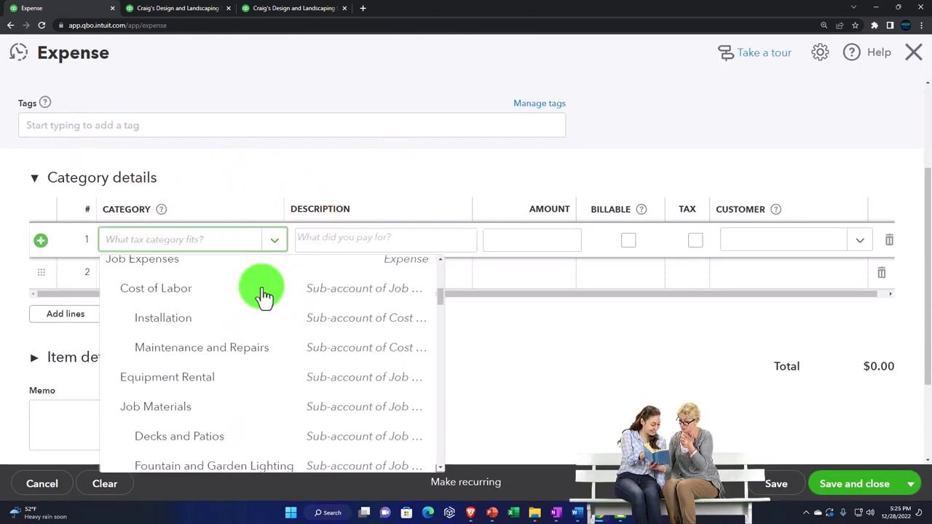
scroll(264, 295, down, 1)
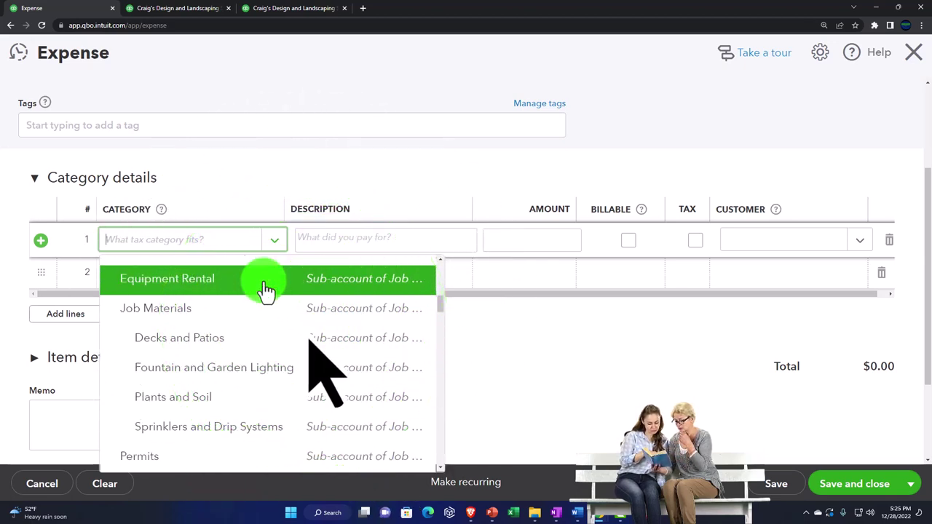
click(280, 190)
click(282, 181)
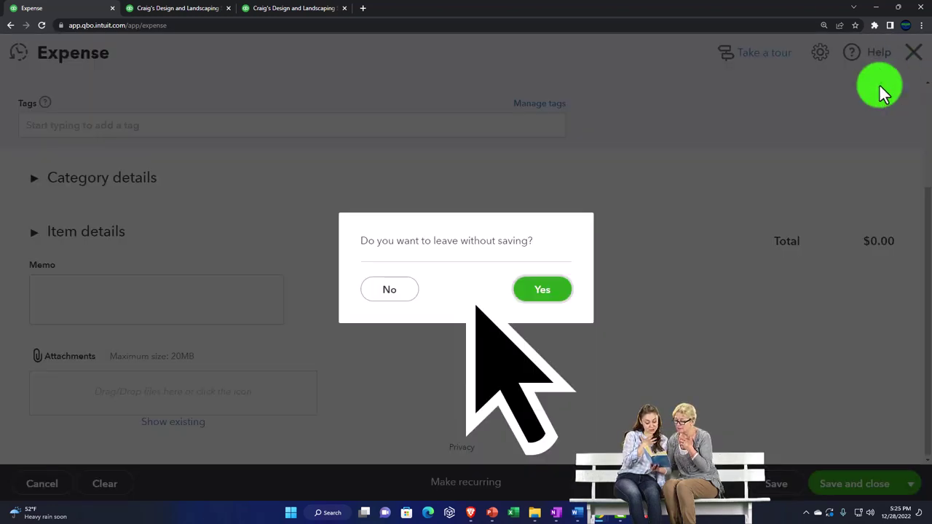
click(551, 295)
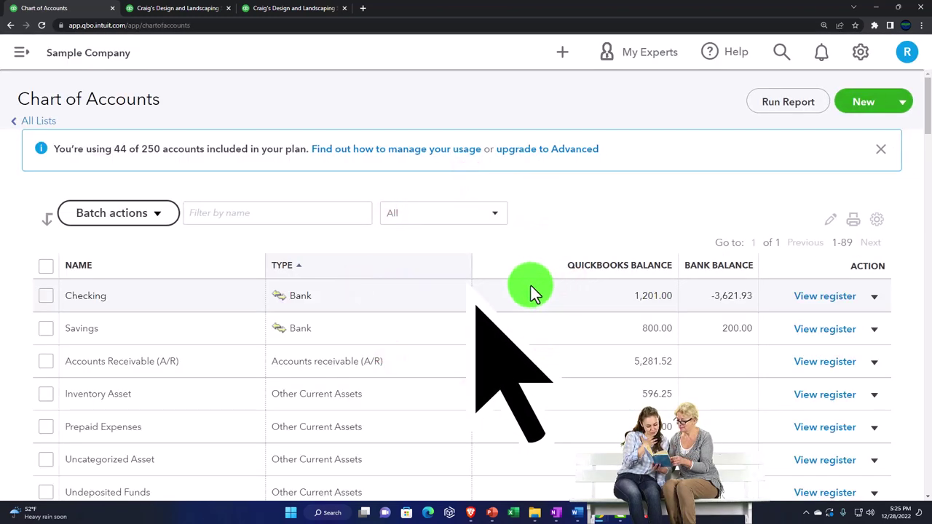
- Look at the name filter and the account type filter available for the Chart of Accounts list
click(266, 222)
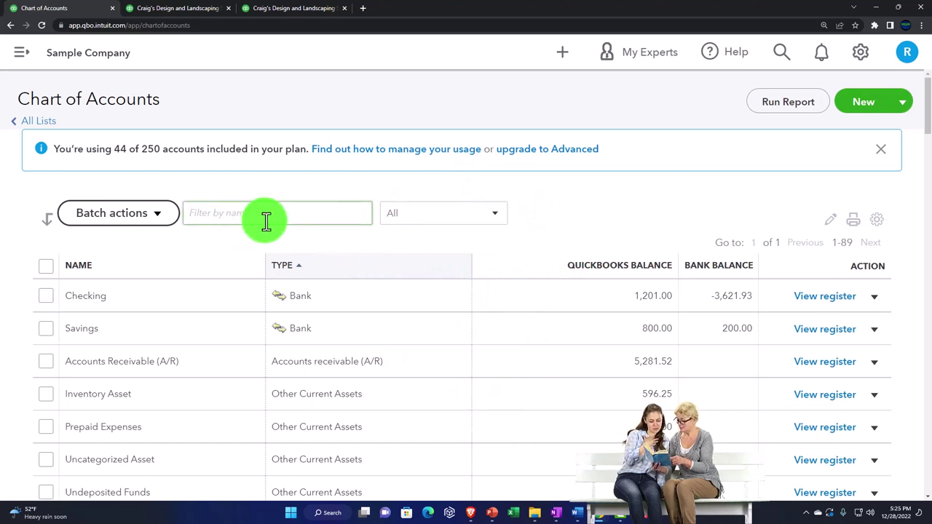
click(495, 218)
click(495, 219)
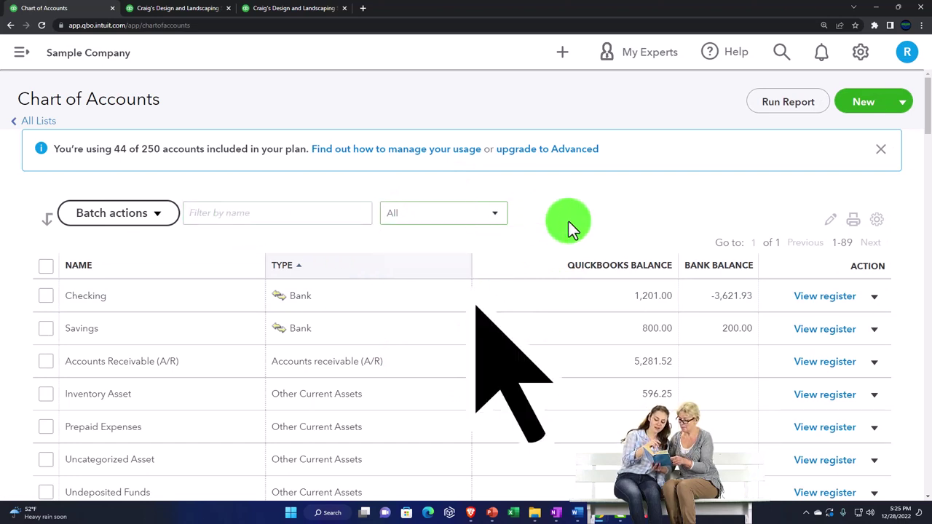
- Open the Chart of Accounts list for batch editing, review the editable account names, and save without changing any
click(831, 229)
scroll(525, 292, down, 2)
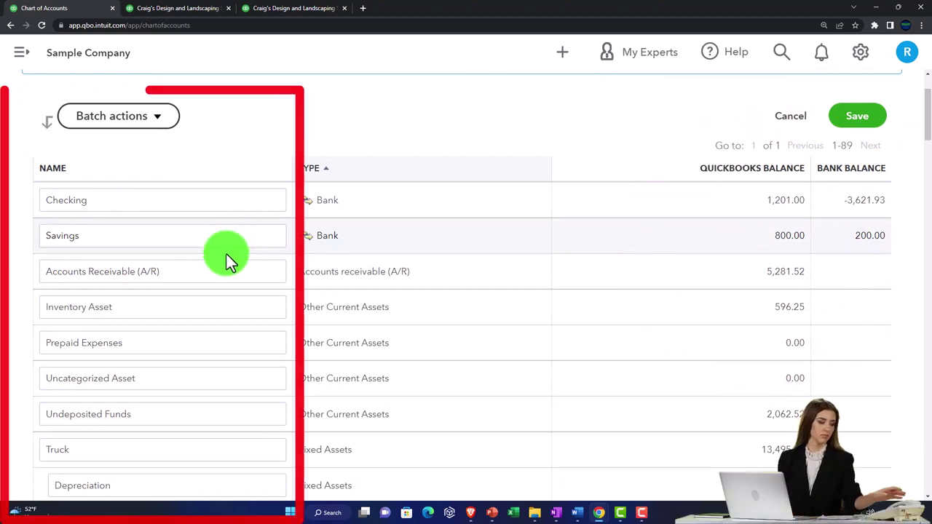
scroll(223, 267, down, 2)
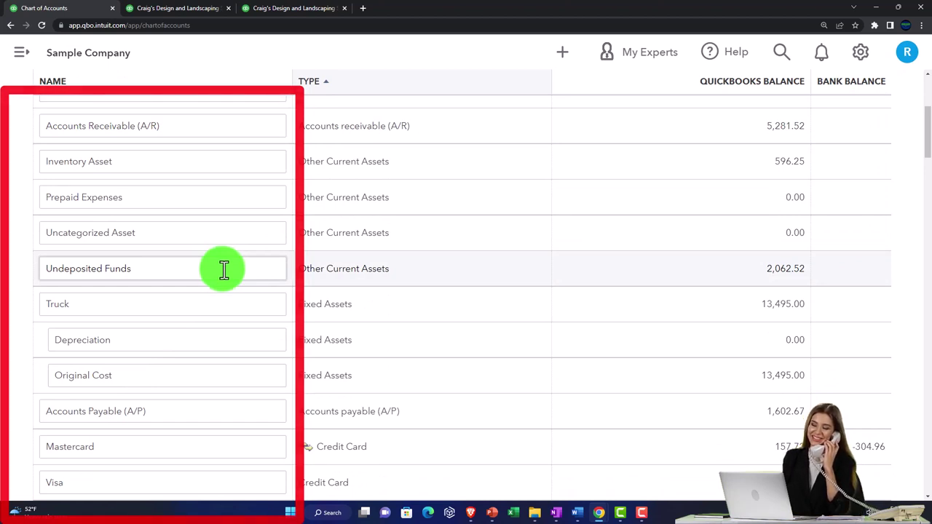
scroll(224, 269, up, 3)
scroll(223, 271, up, 1)
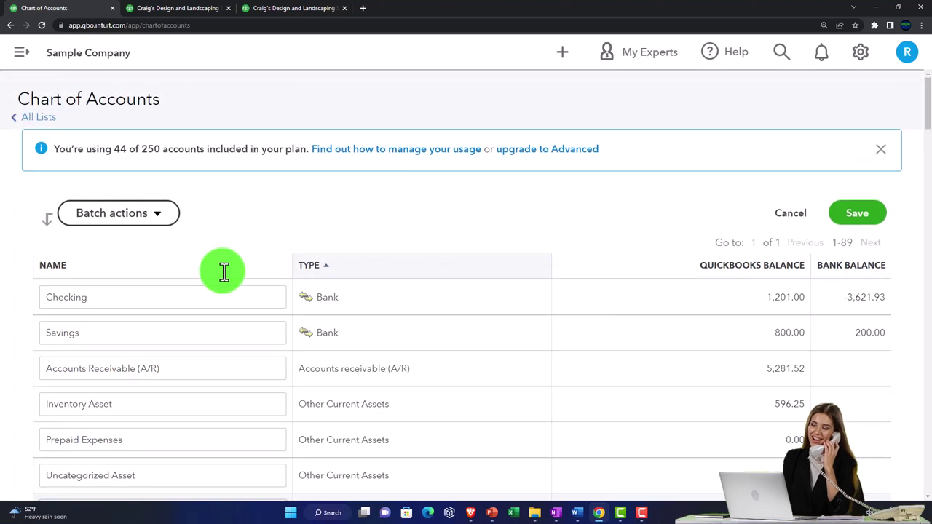
click(849, 214)
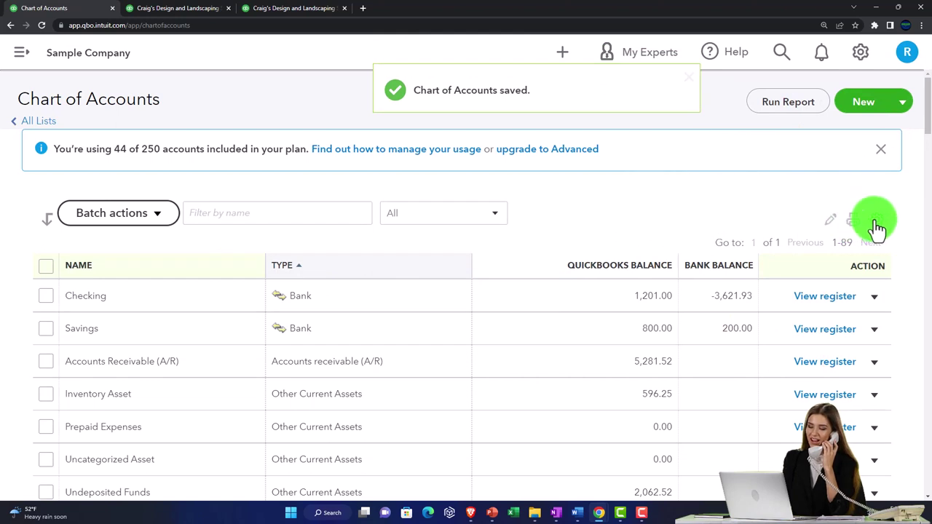
- Add the Detail Type column to the Chart of Accounts list and review the rows-per-page choices
click(877, 221)
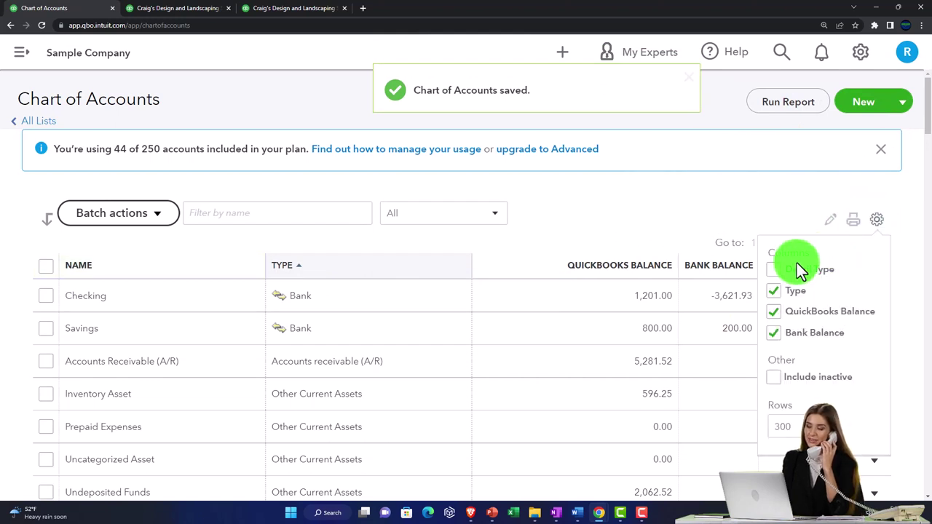
click(775, 270)
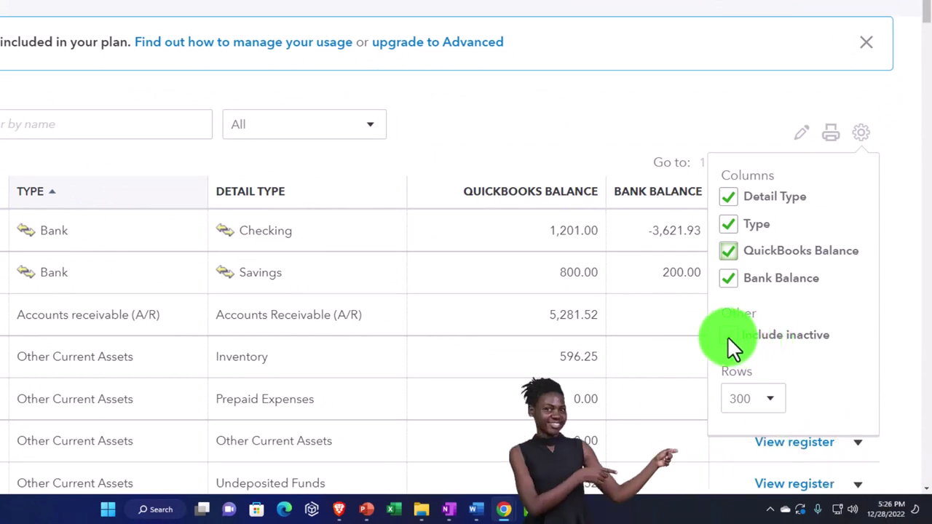
click(772, 401)
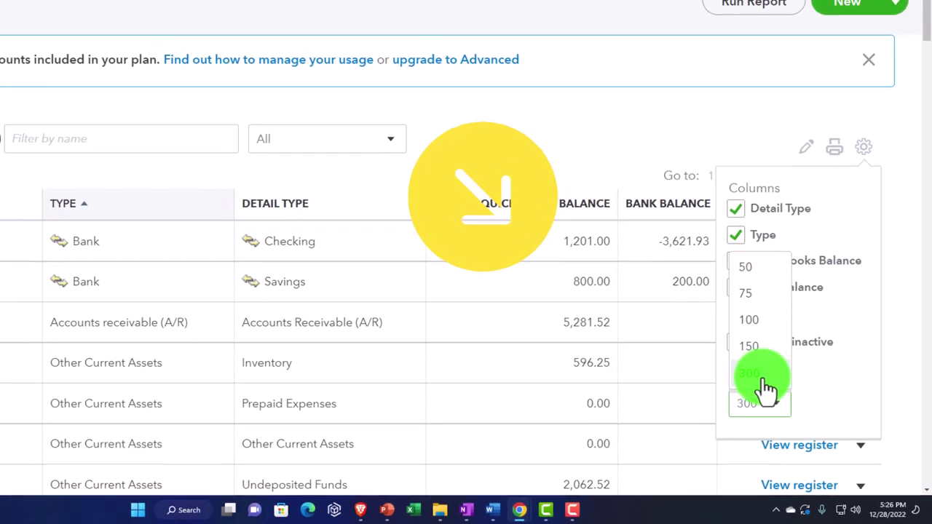
click(681, 138)
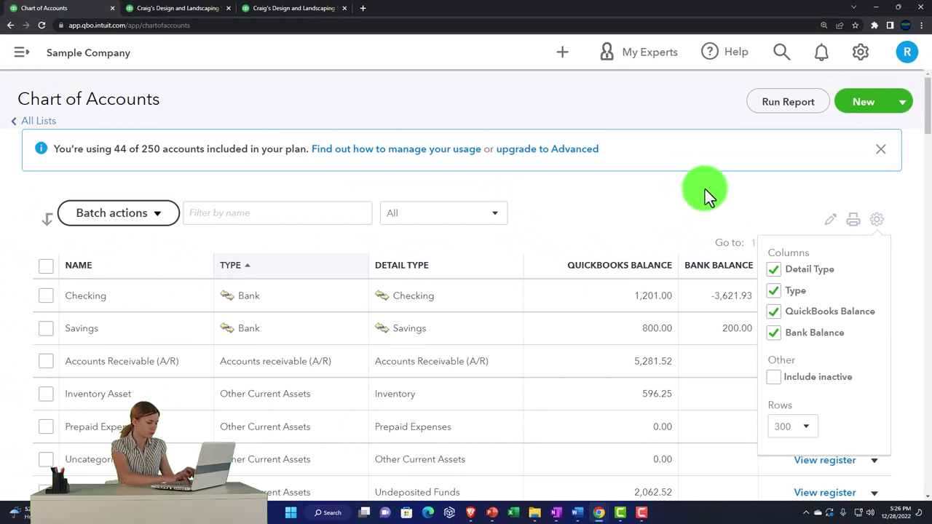
click(877, 220)
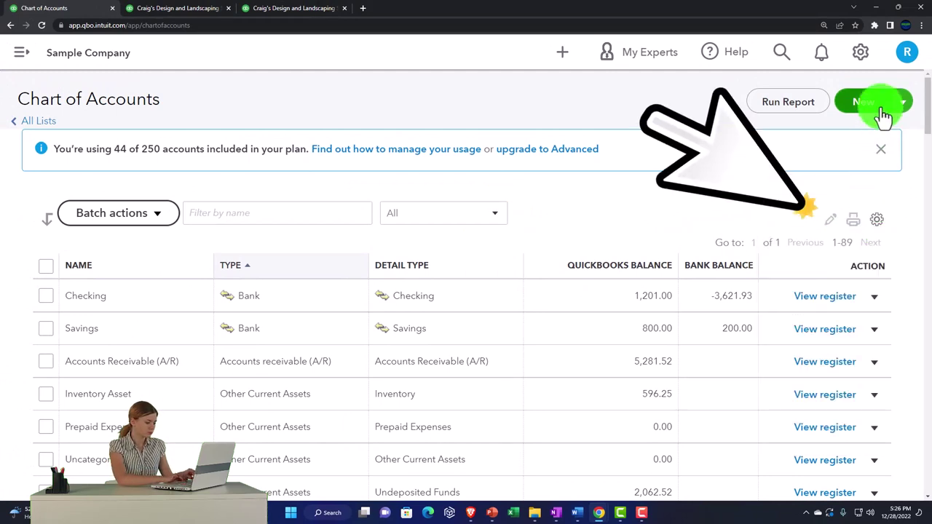
- Check the import option for accounts, start a new account, and review its Account Type and Detail Type choices
click(905, 107)
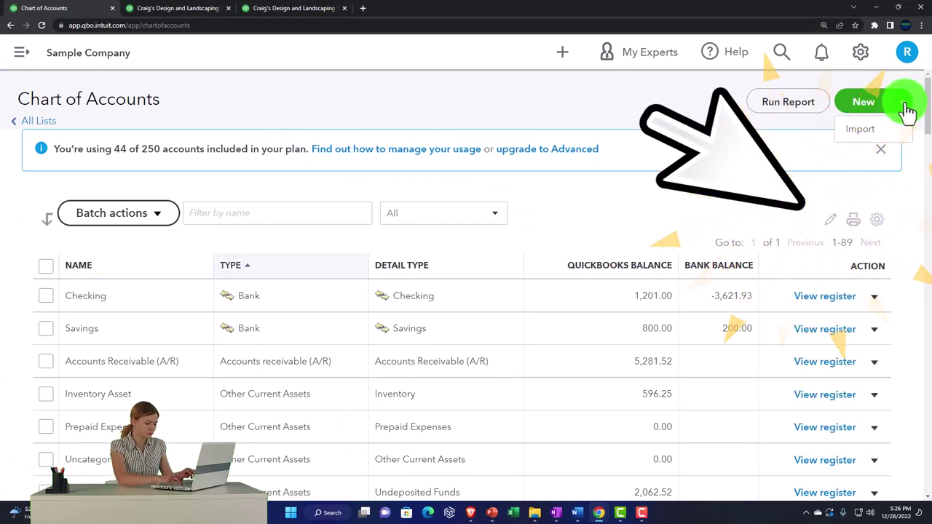
click(864, 110)
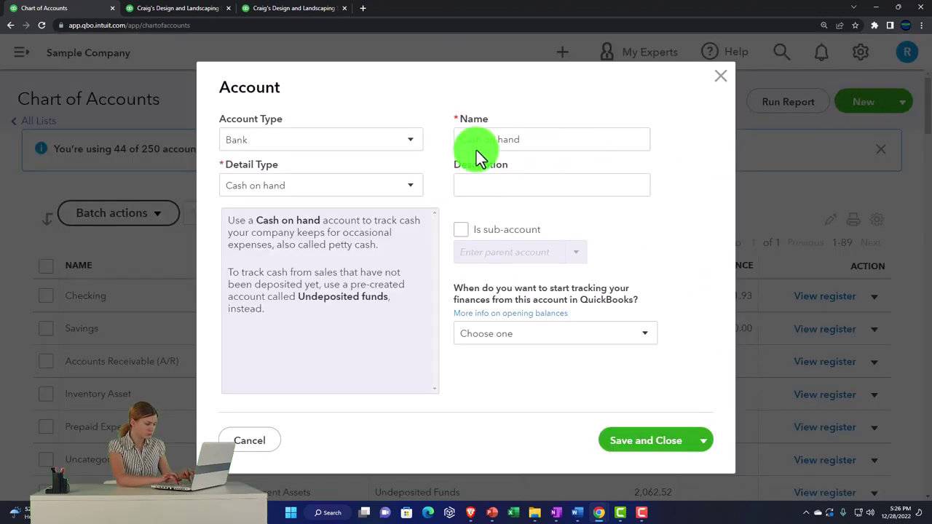
click(406, 145)
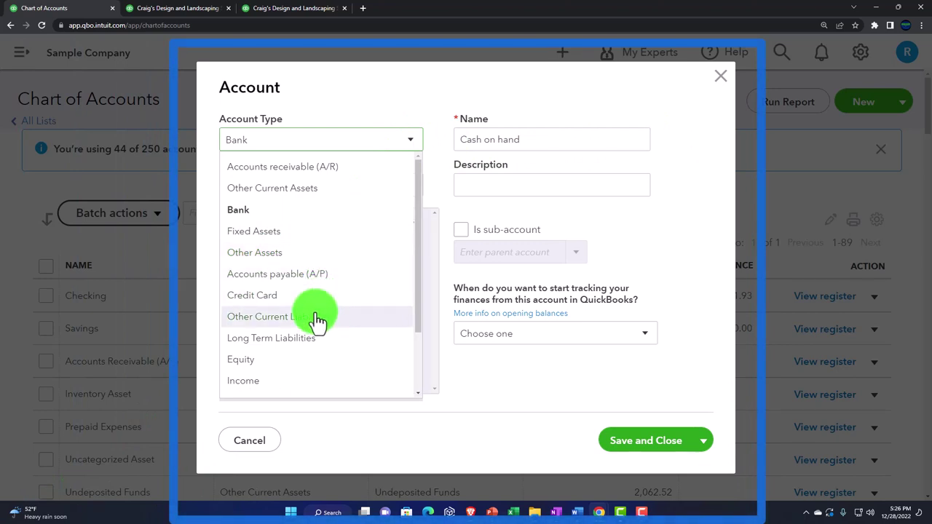
click(641, 234)
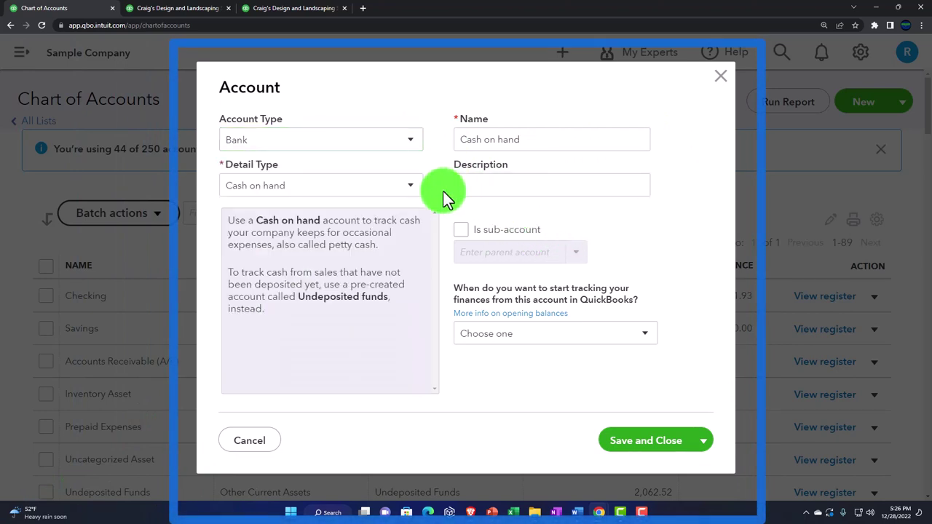
click(412, 191)
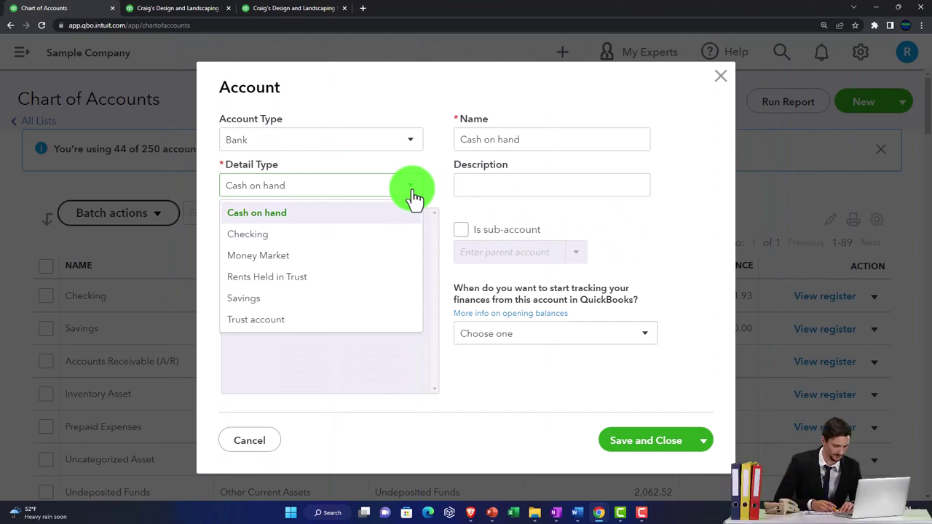
click(412, 191)
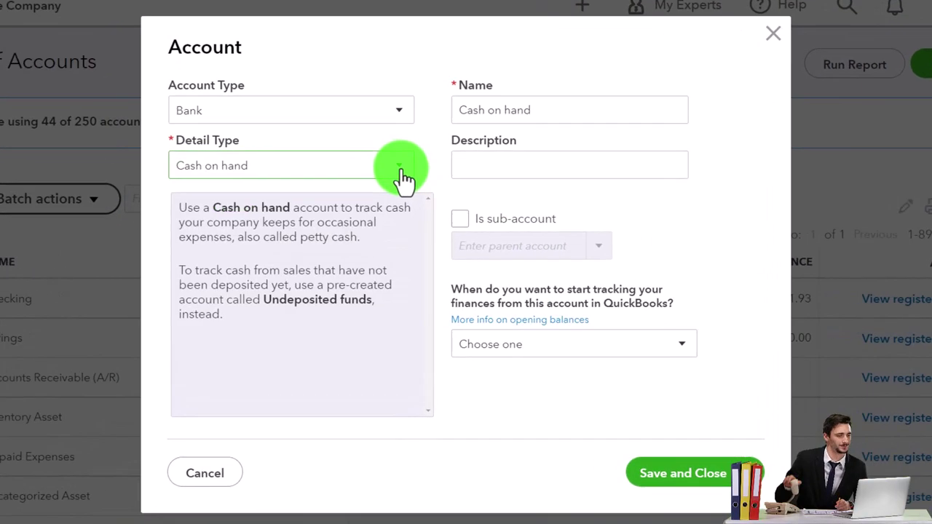
- Review the new account's name, description and sub-account fields, and close the form without saving
triple_click(547, 107)
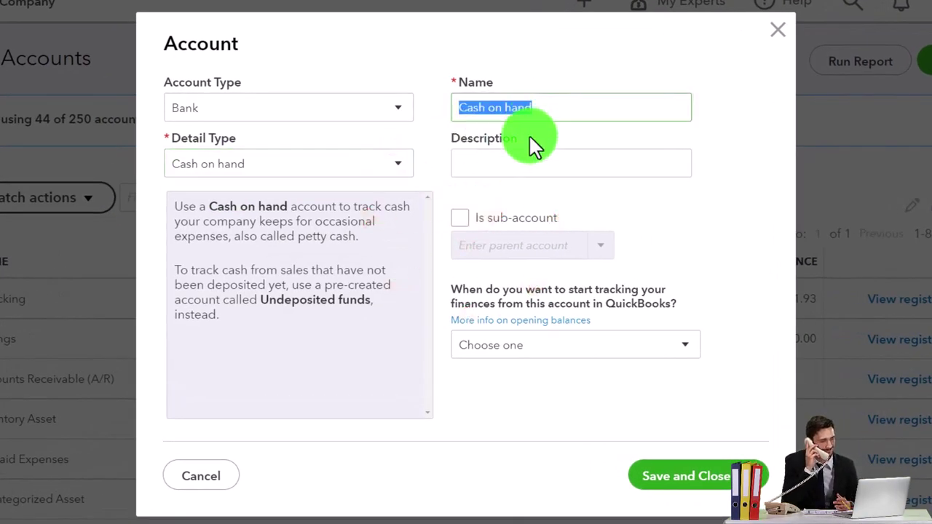
click(515, 164)
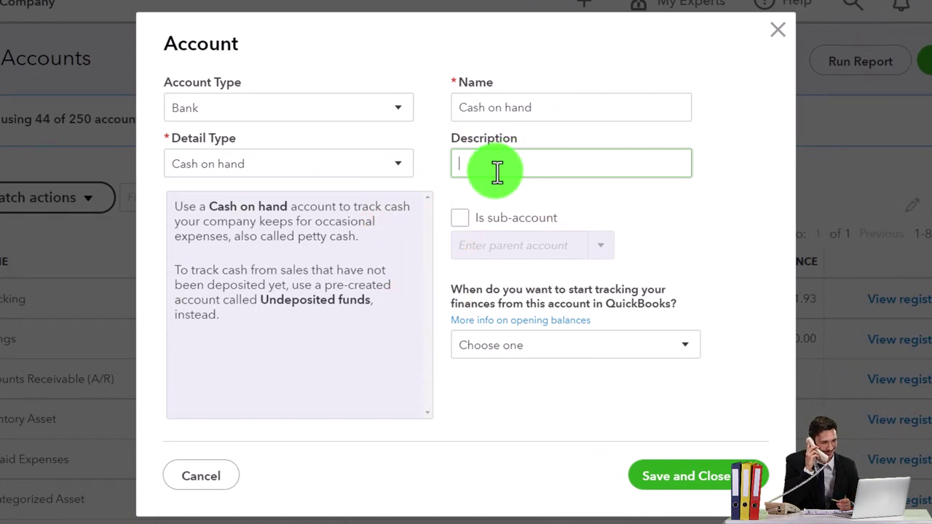
click(465, 212)
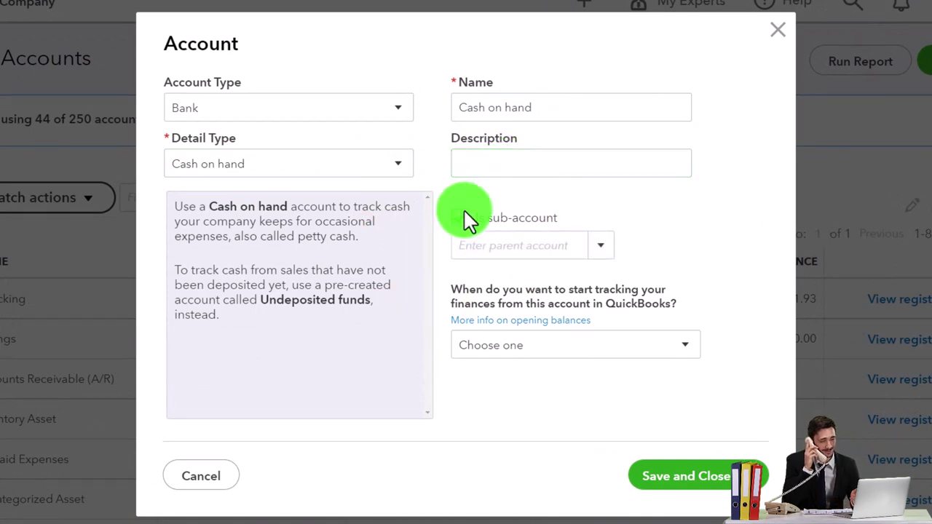
click(464, 209)
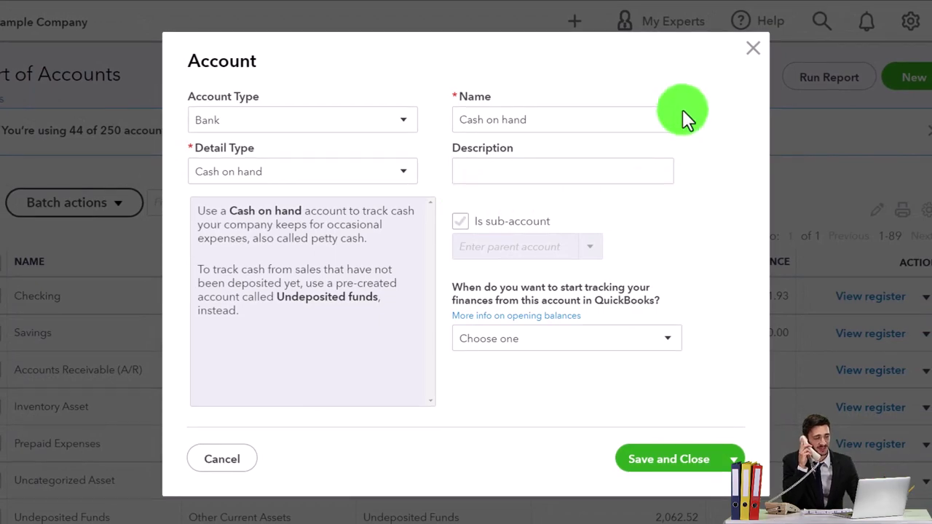
click(754, 48)
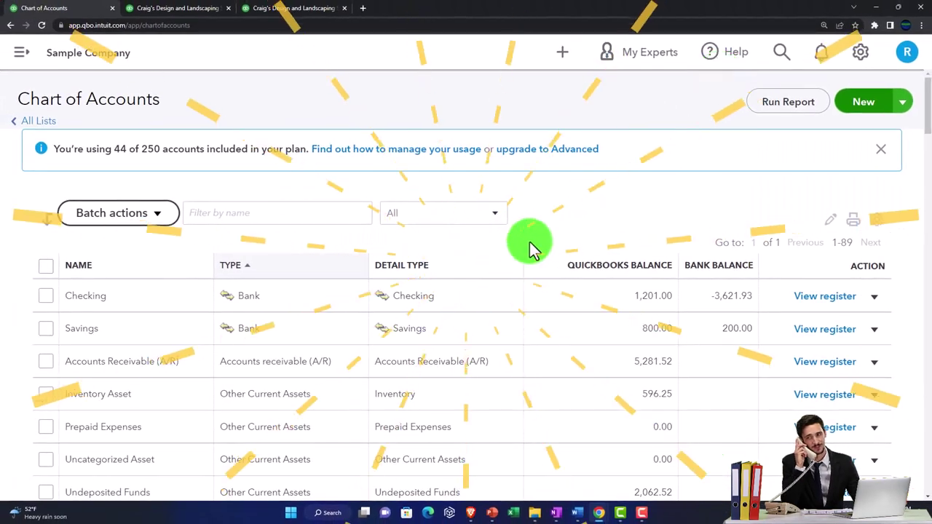
- Examine the asset, liability and equity accounts from Checking through Retained Earnings, comparing their types and detail types
scroll(517, 244, down, 2)
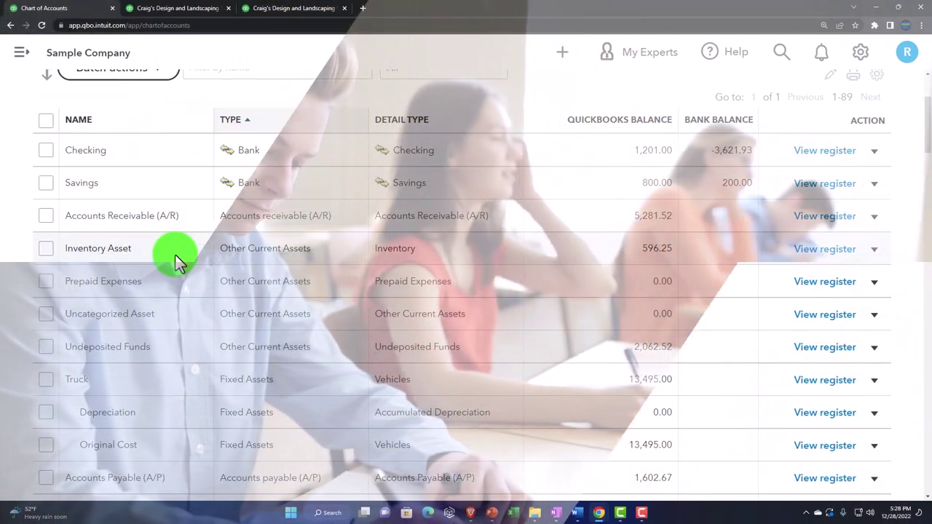
scroll(175, 254, down, 1)
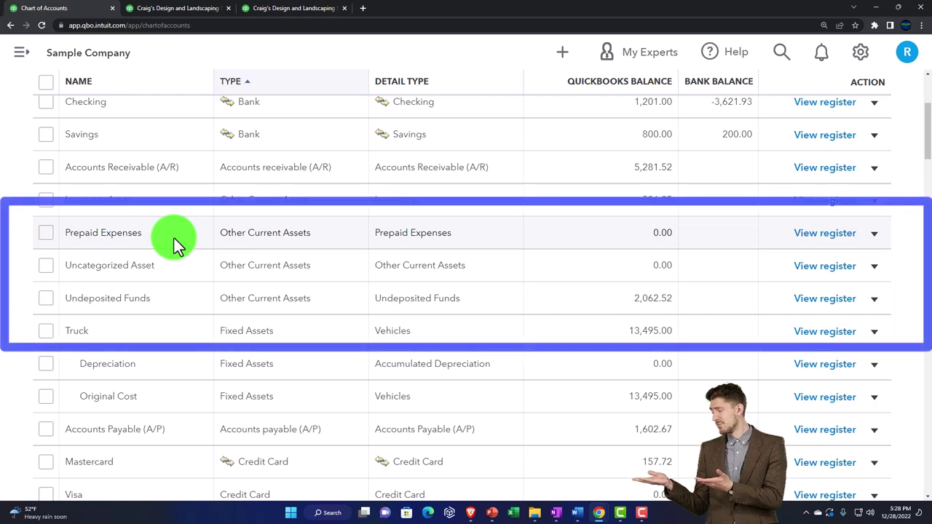
scroll(174, 238, down, 1)
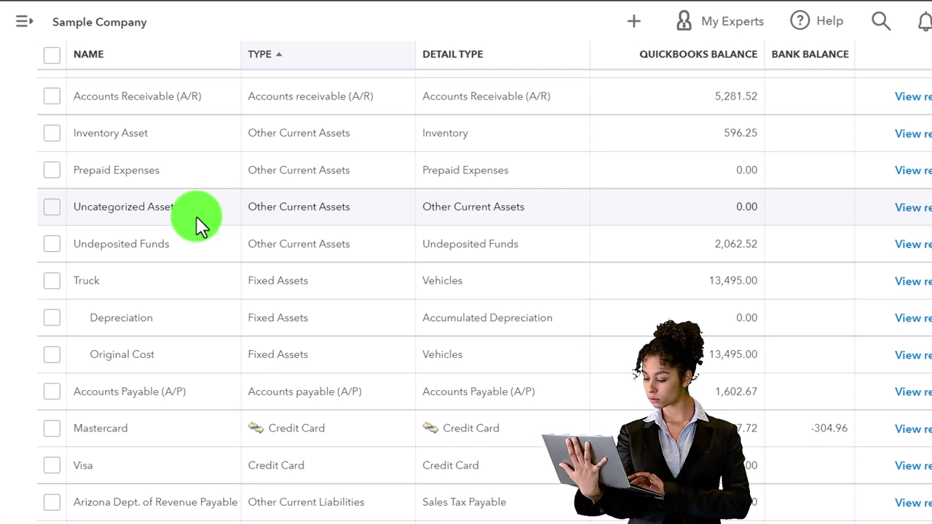
scroll(196, 216, down, 1)
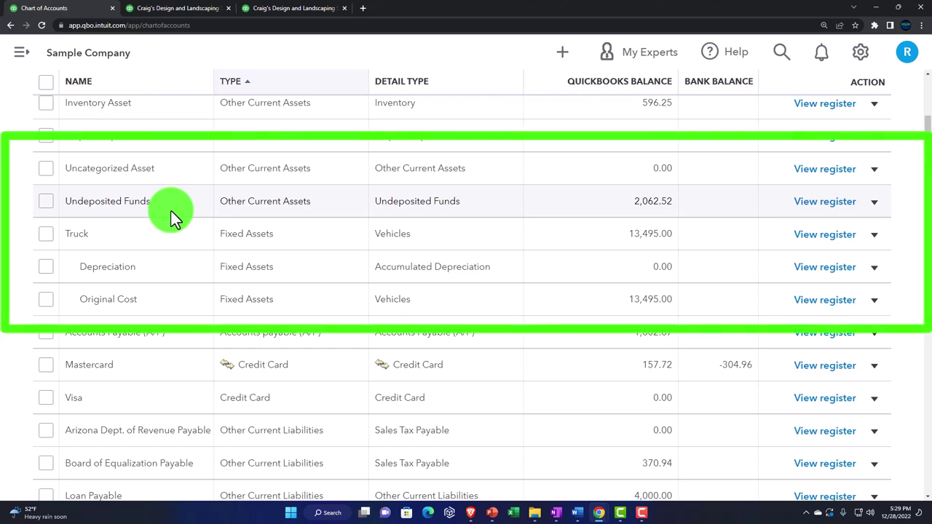
scroll(171, 211, down, 1)
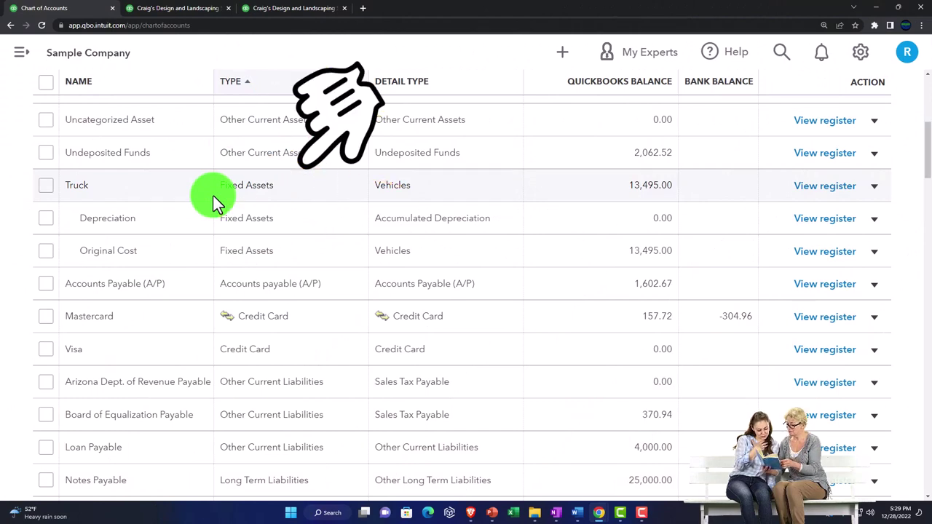
scroll(213, 195, down, 1)
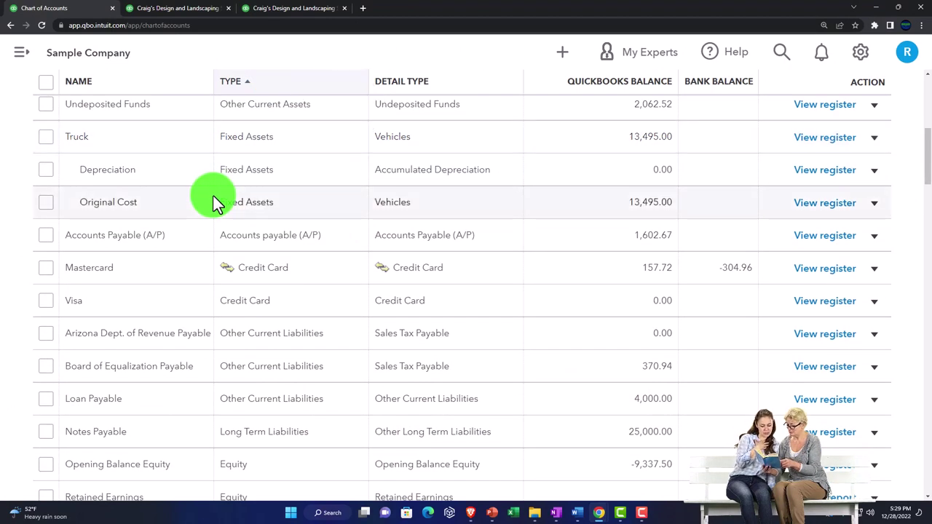
scroll(214, 196, down, 1)
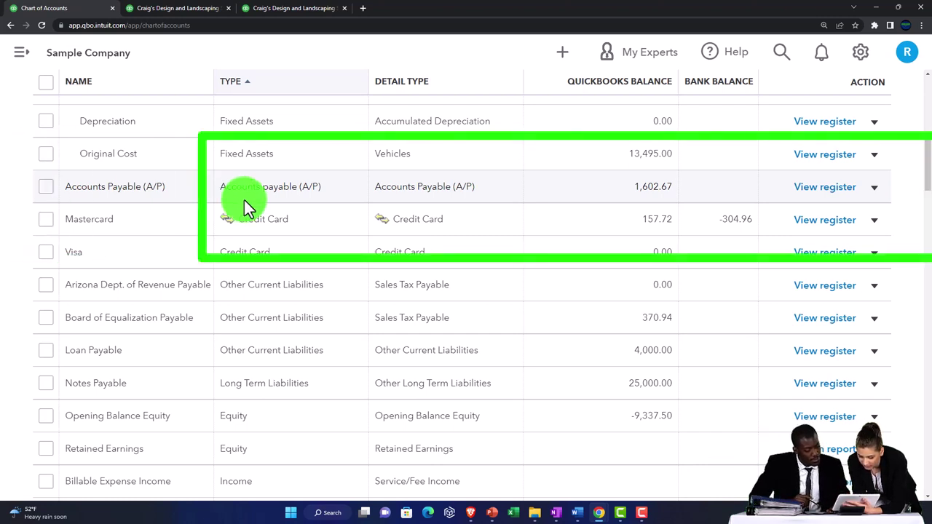
scroll(244, 200, down, 1)
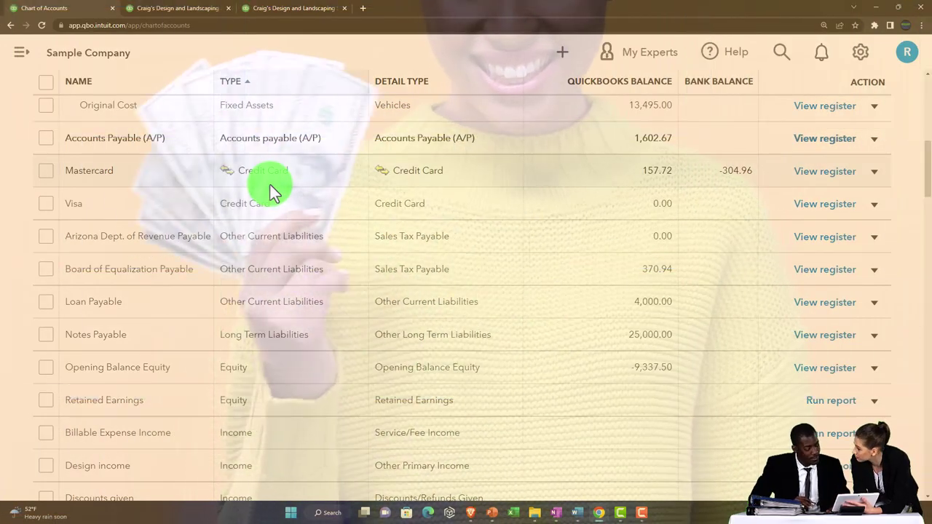
scroll(270, 185, down, 1)
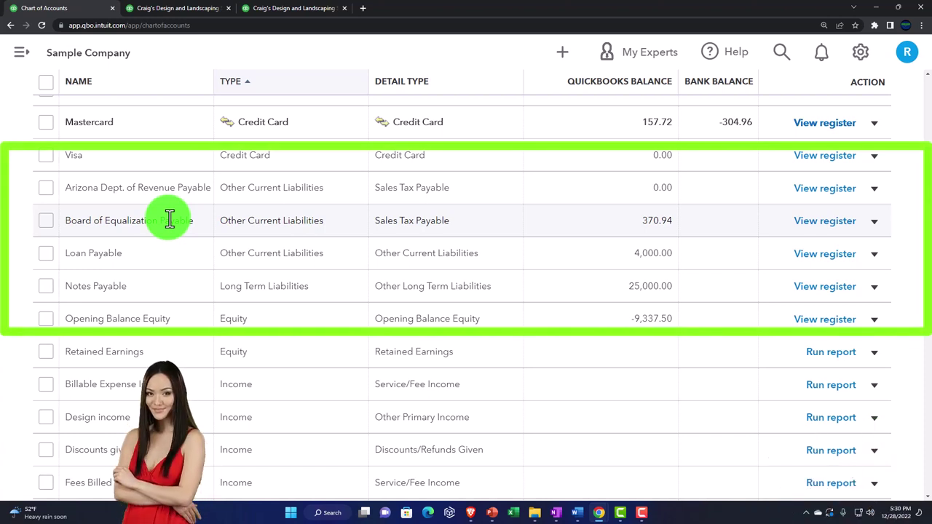
scroll(169, 219, down, 1)
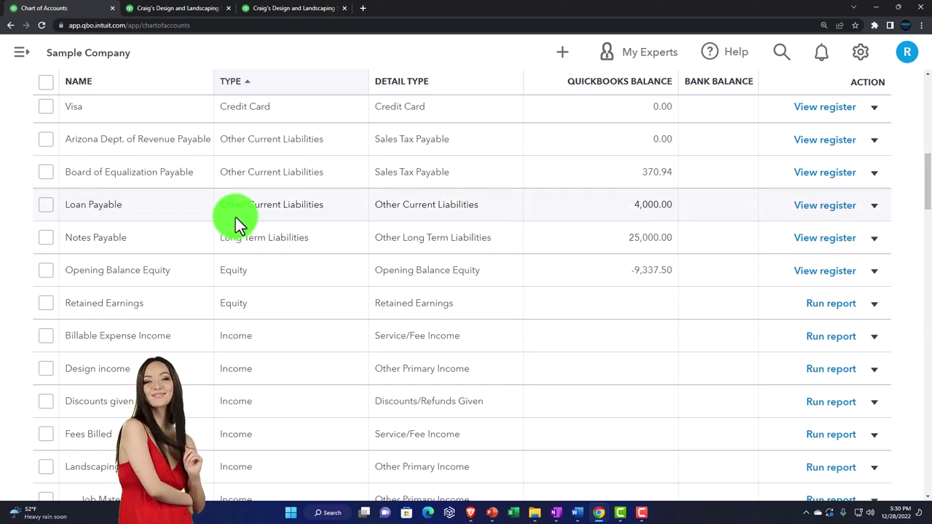
scroll(235, 217, down, 1)
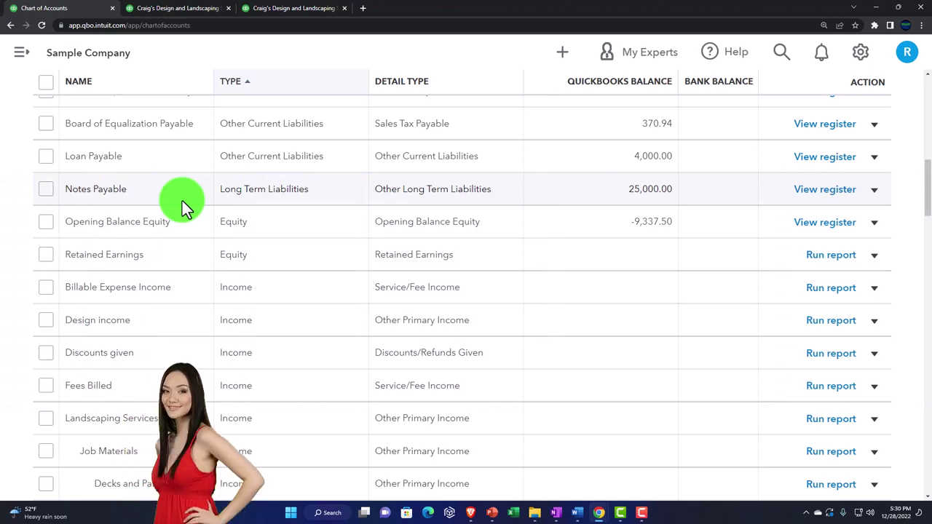
scroll(182, 201, down, 1)
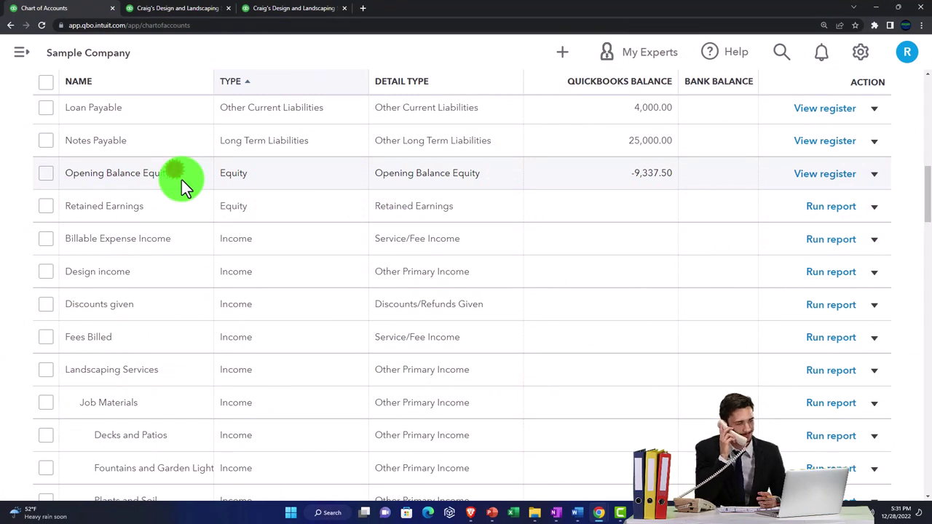
click(183, 180)
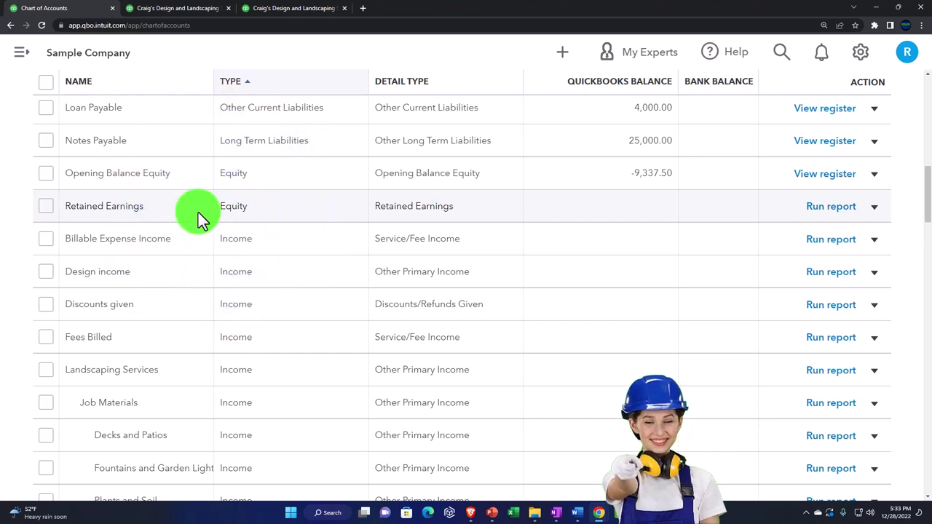
- Examine the income accounts from Billable Expense Income down to Labor, comparing their types, detail types and sub-account levels
scroll(198, 213, down, 1)
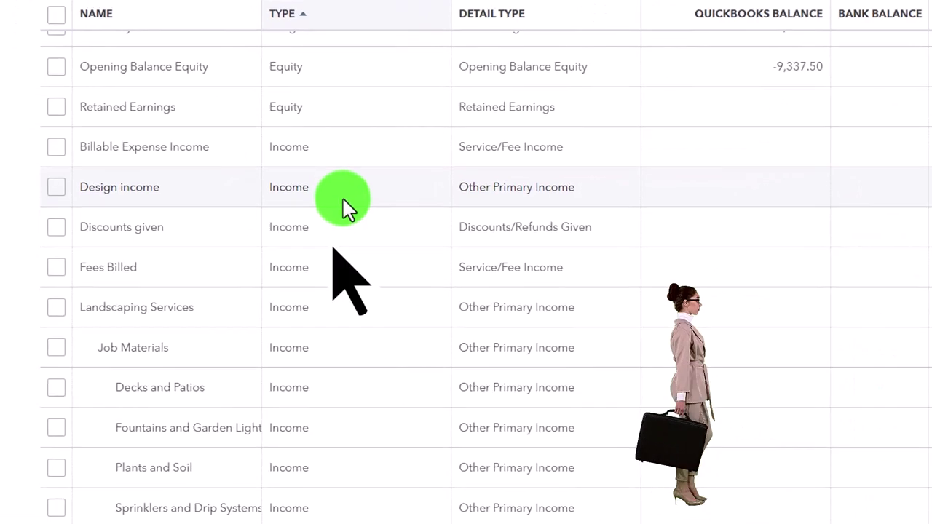
scroll(343, 199, down, 3)
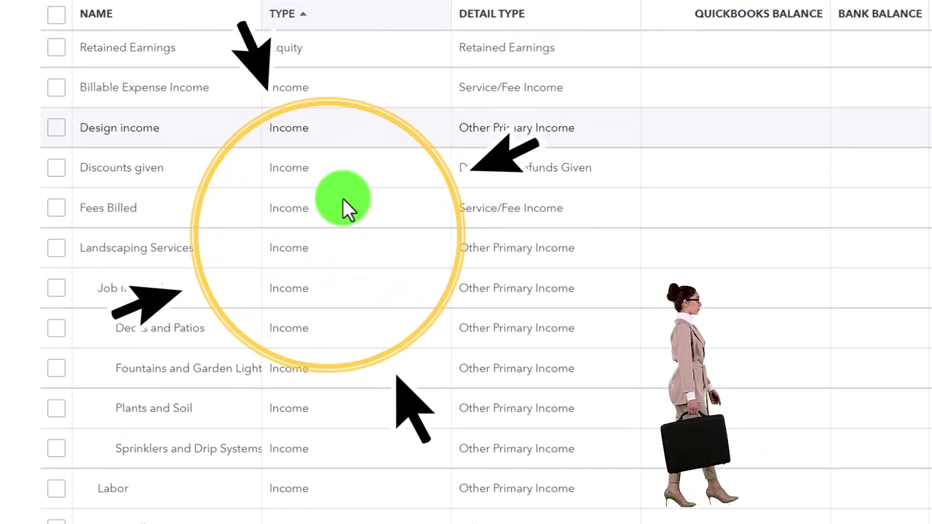
scroll(343, 199, down, 1)
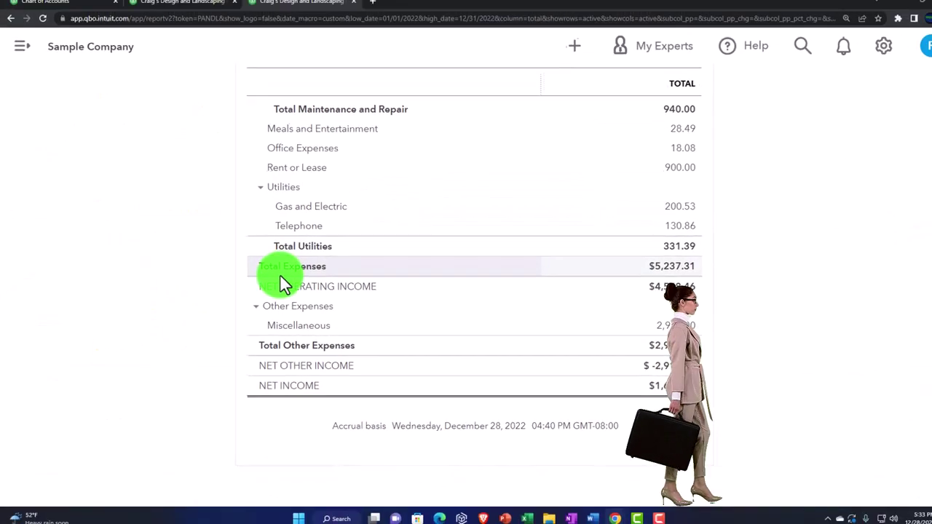
- In the 2022 Profit and Loss report, collapse and re-expand the Job Materials group under Landscaping Services
scroll(279, 274, up, 15)
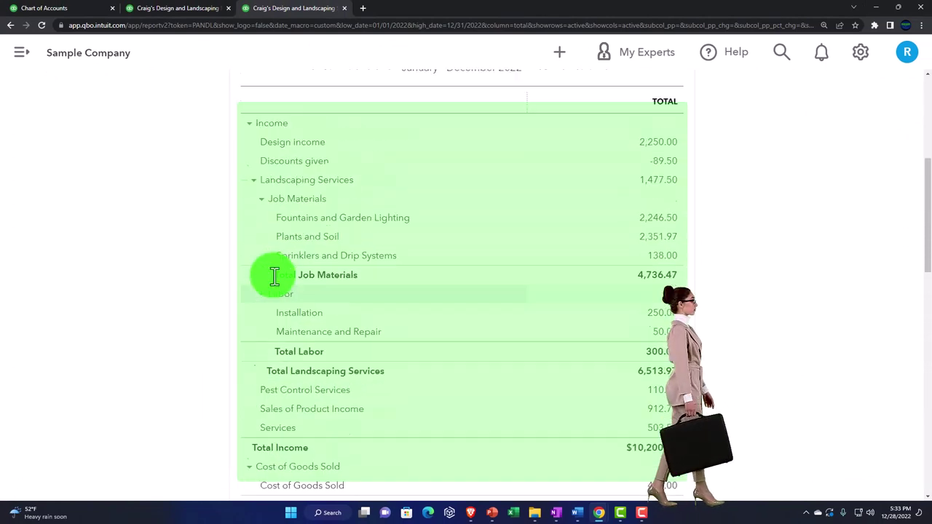
scroll(274, 284, up, 1)
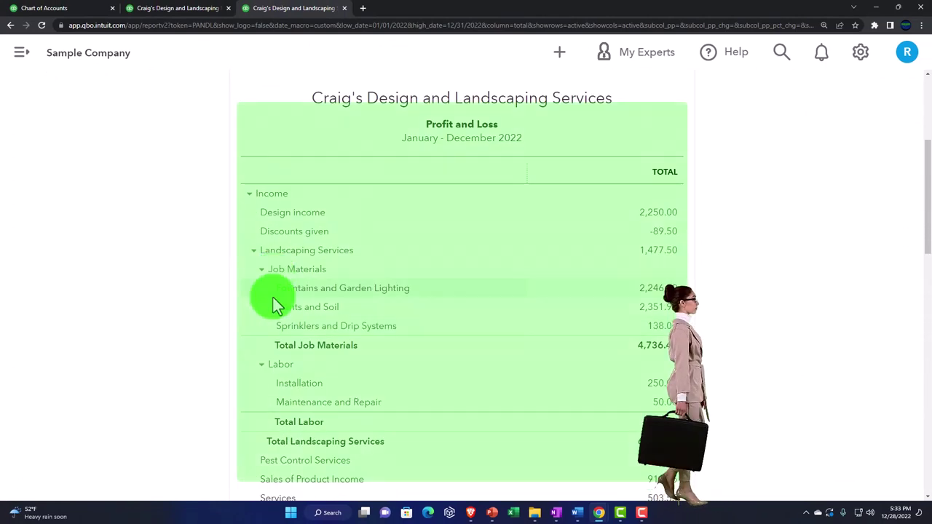
click(263, 270)
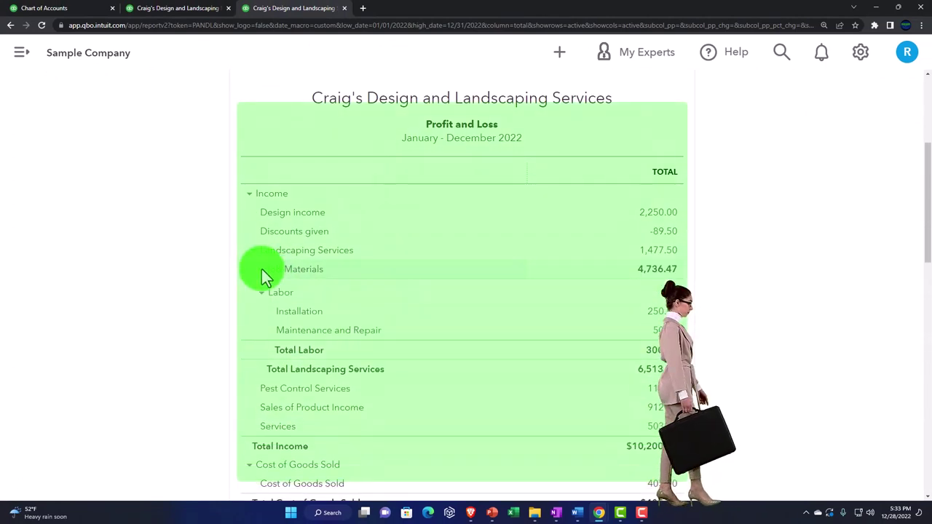
click(263, 269)
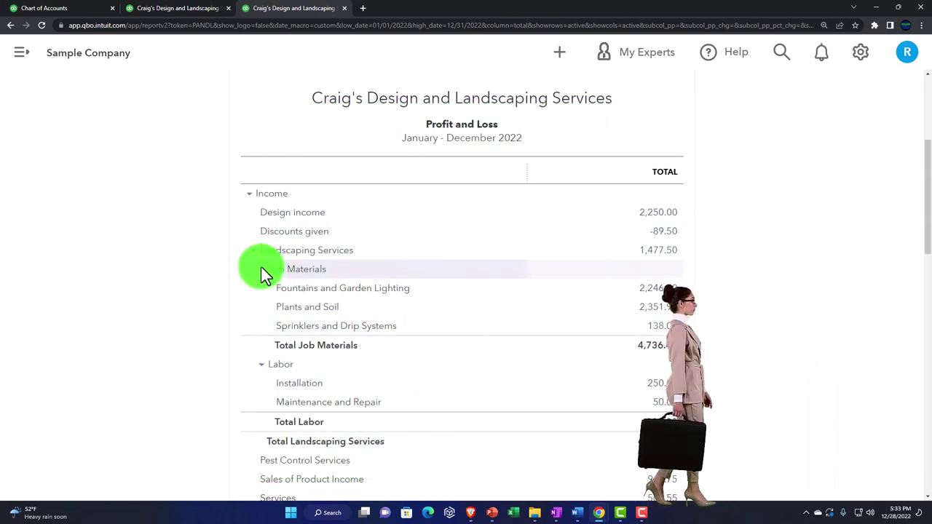
- Return to the Chart of Accounts, open the Decks and Patios income account for editing, review its sub-account setting, and close without saving
click(73, 10)
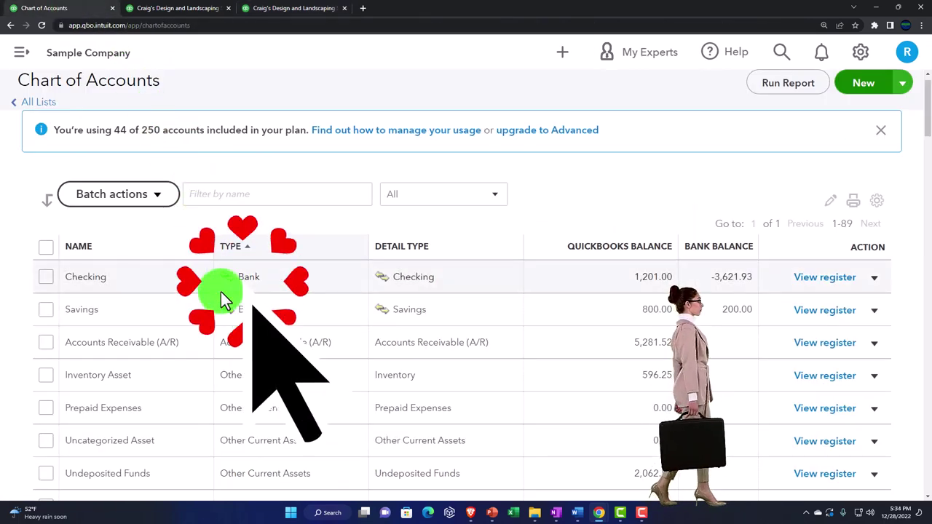
scroll(221, 292, down, 15)
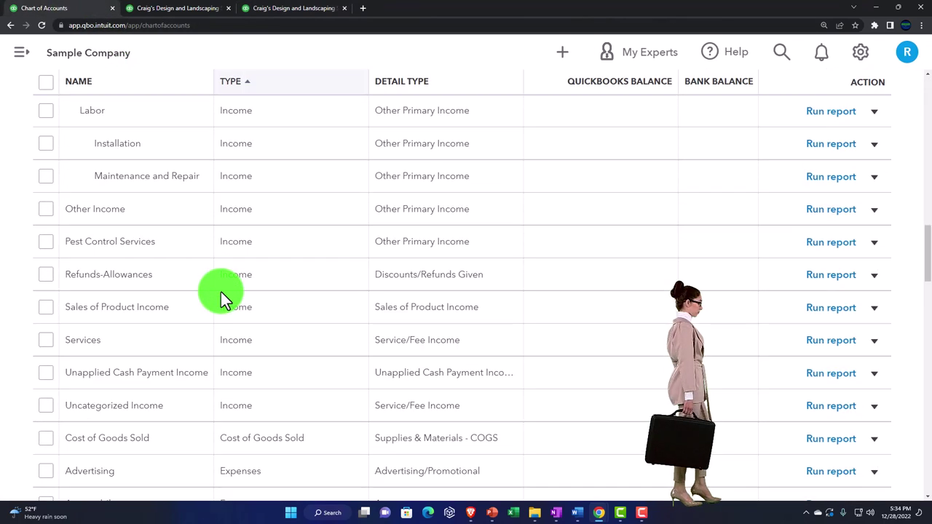
scroll(221, 292, up, 4)
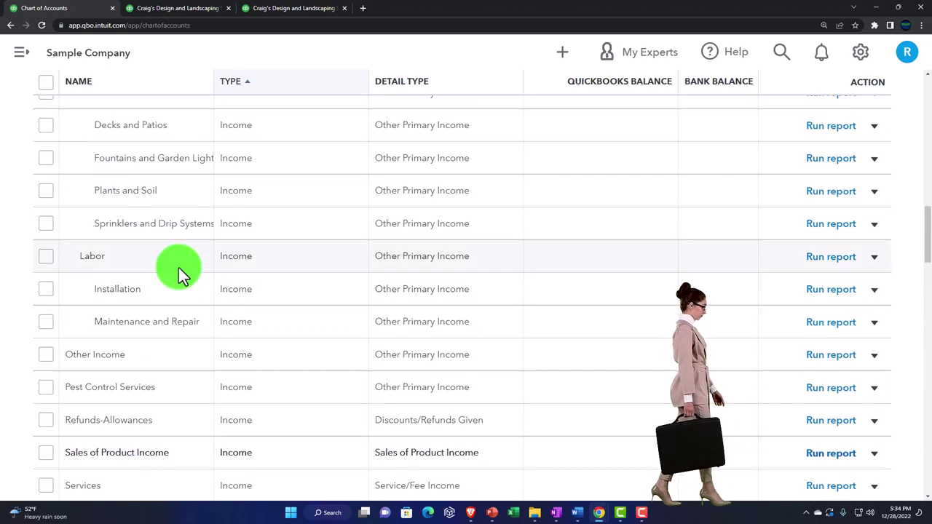
scroll(185, 263, up, 1)
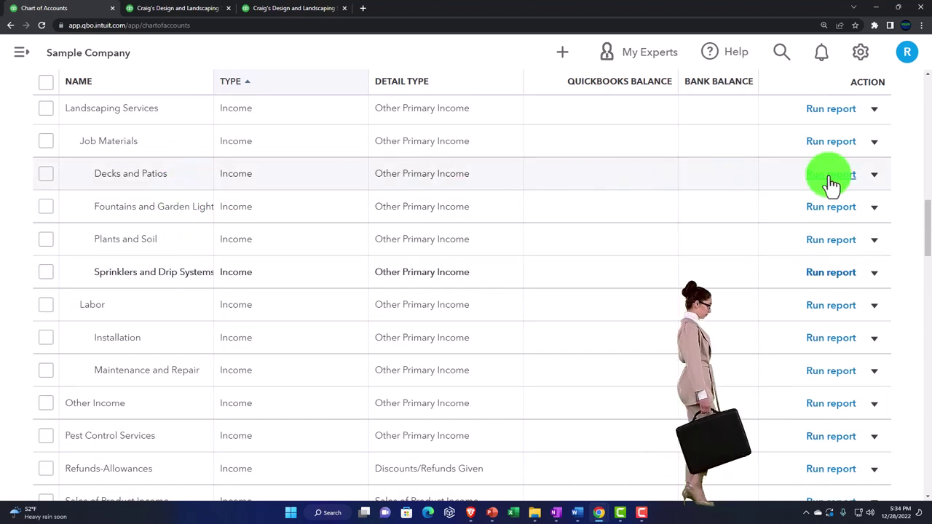
click(874, 175)
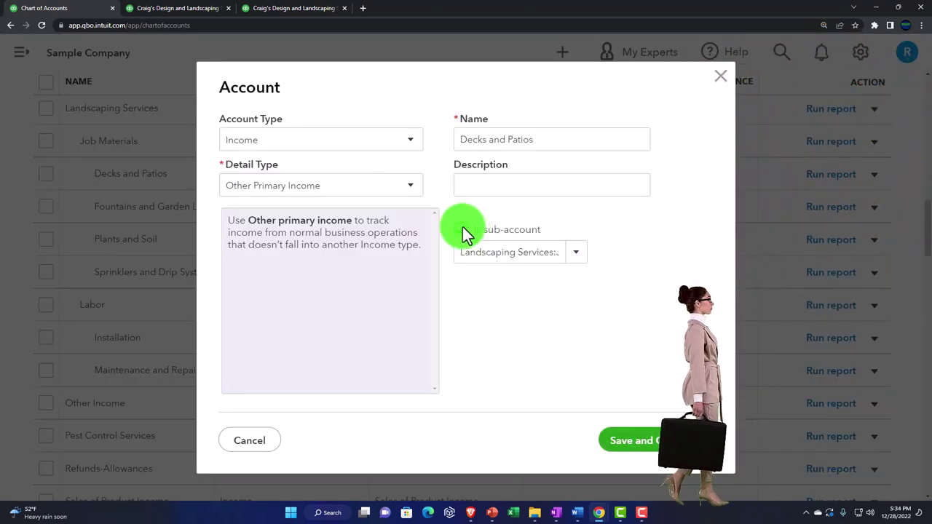
click(720, 77)
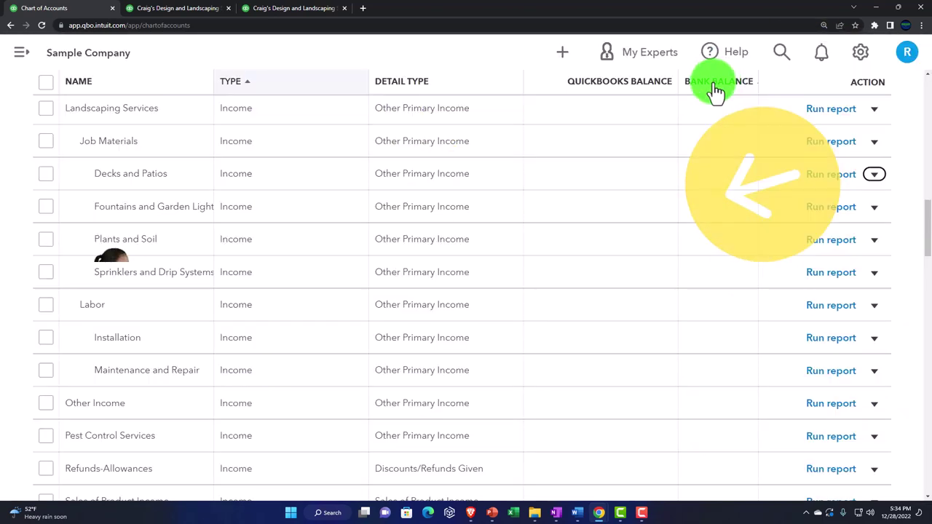
- Examine the remaining income accounts from Plants and Soil through Uncategorized Income, and the Cost of Goods Sold account
scroll(395, 241, down, 1)
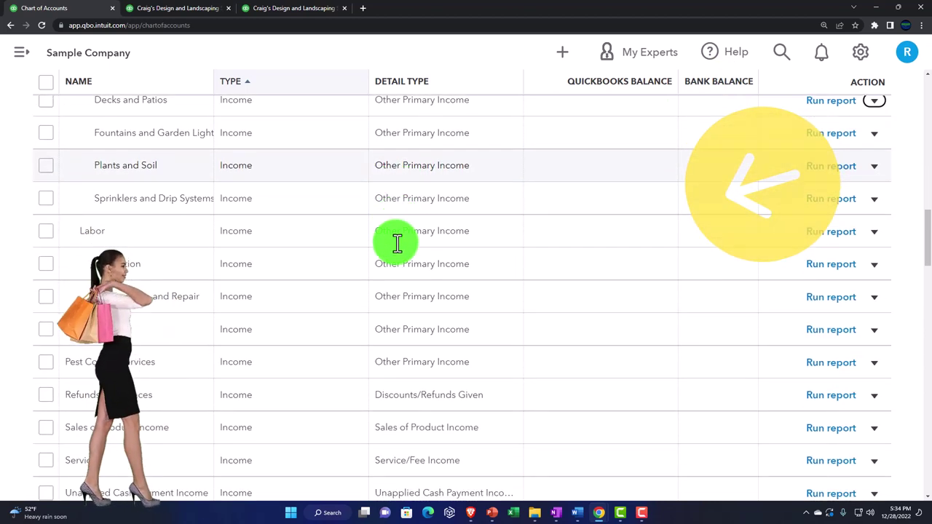
scroll(397, 244, down, 2)
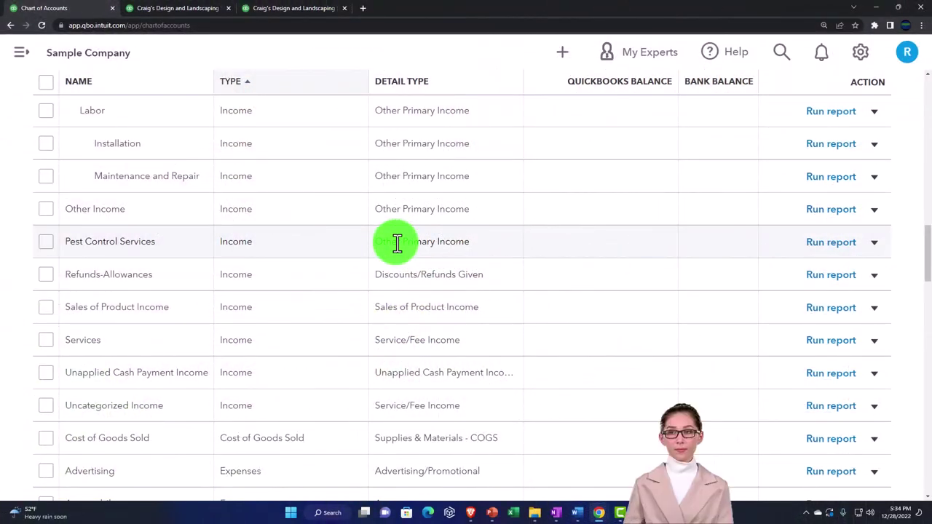
scroll(397, 242, down, 3)
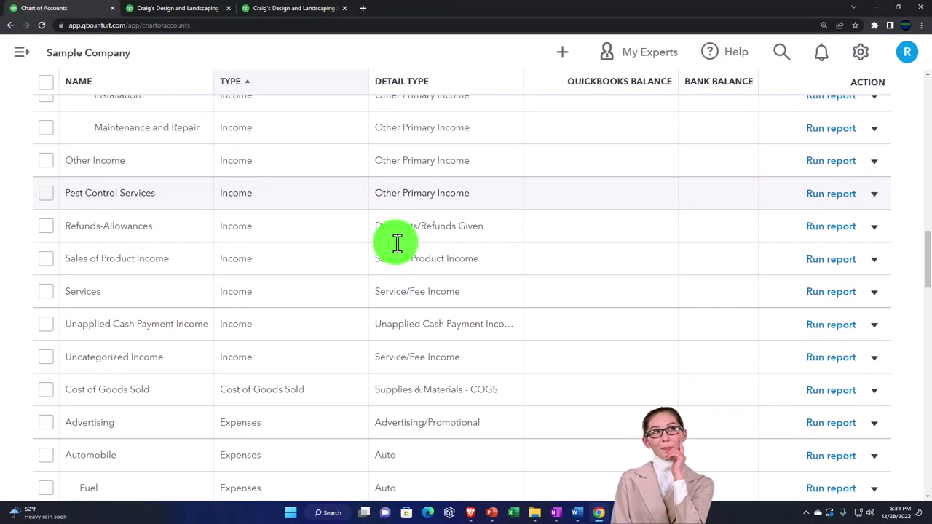
scroll(396, 243, down, 3)
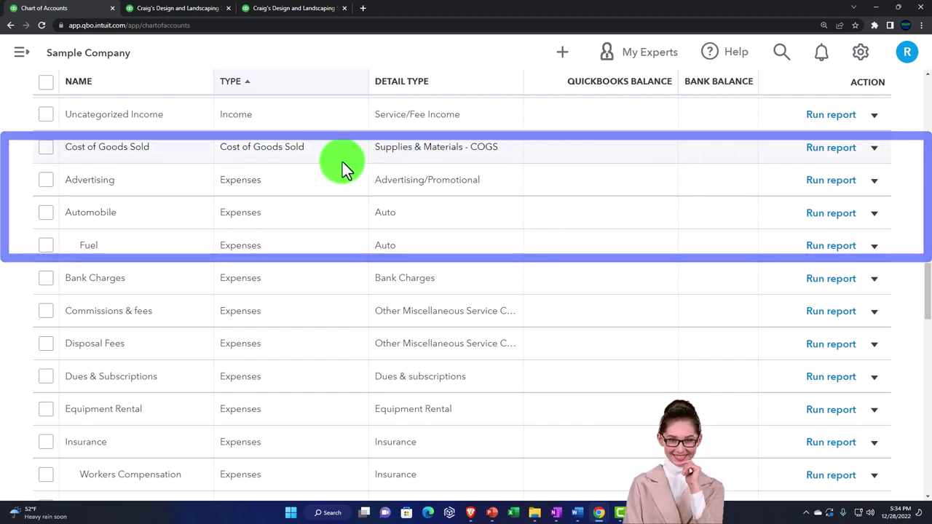
- Examine the expense accounts from Advertising through Utilities, plus the Other Income and Other Expense accounts at the end of the list
scroll(343, 162, down, 1)
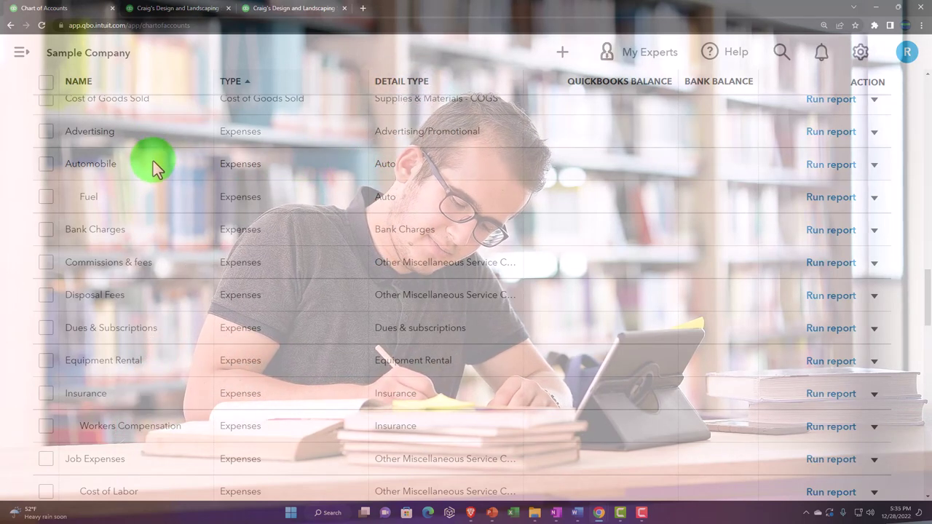
scroll(153, 161, down, 3)
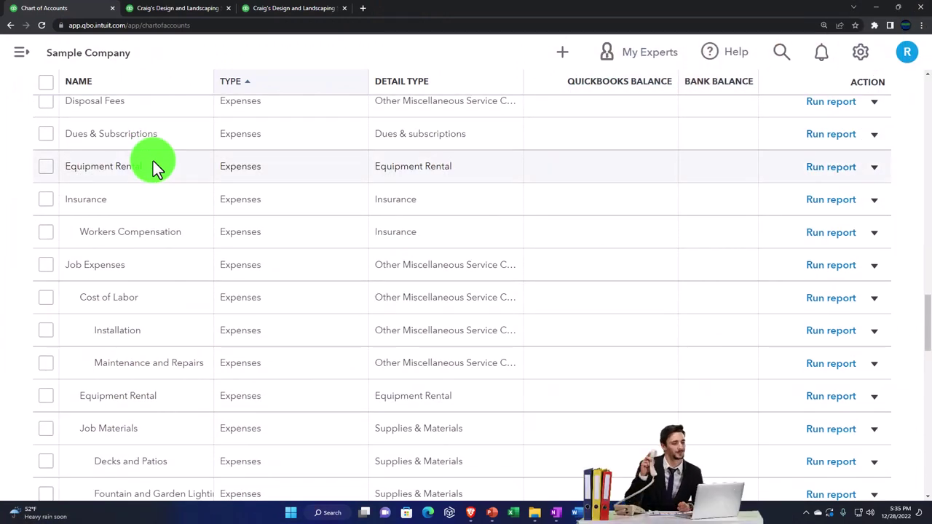
scroll(153, 161, down, 1)
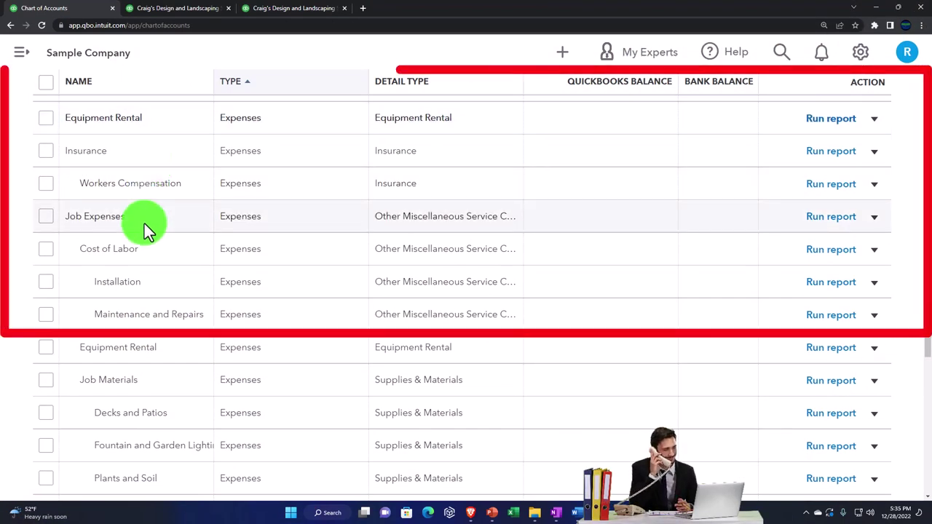
scroll(144, 223, down, 3)
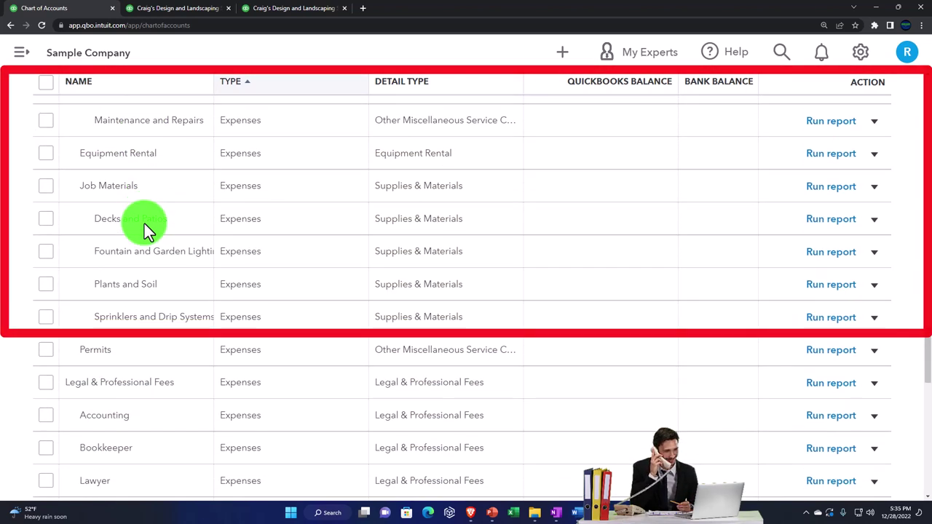
scroll(144, 223, down, 3)
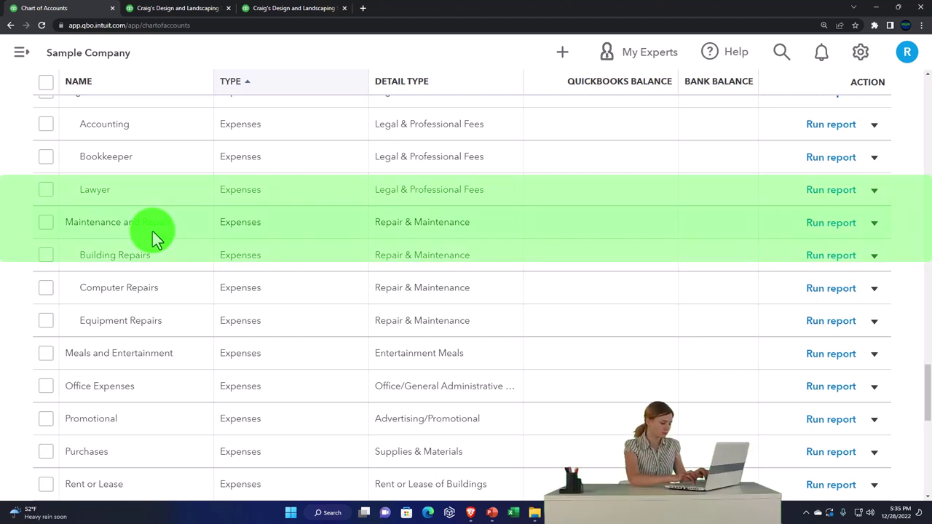
scroll(152, 231, down, 1)
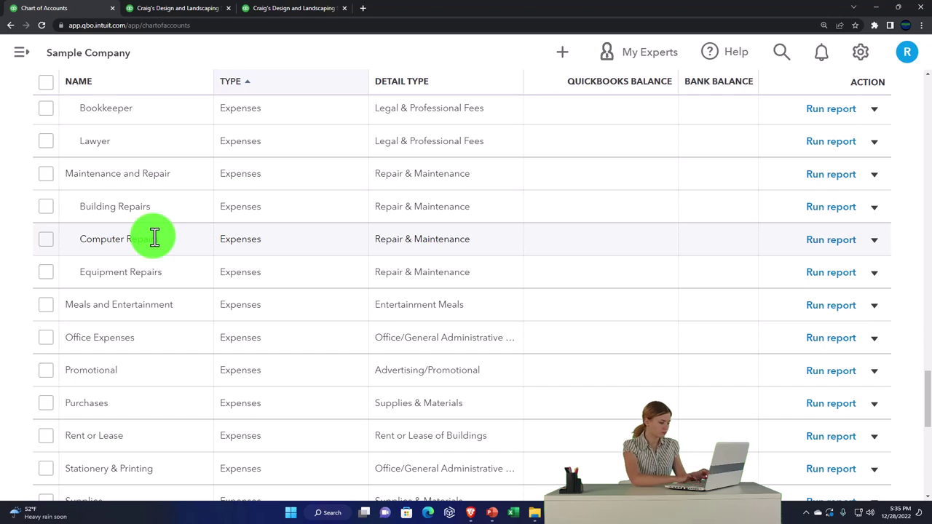
scroll(155, 236, down, 3)
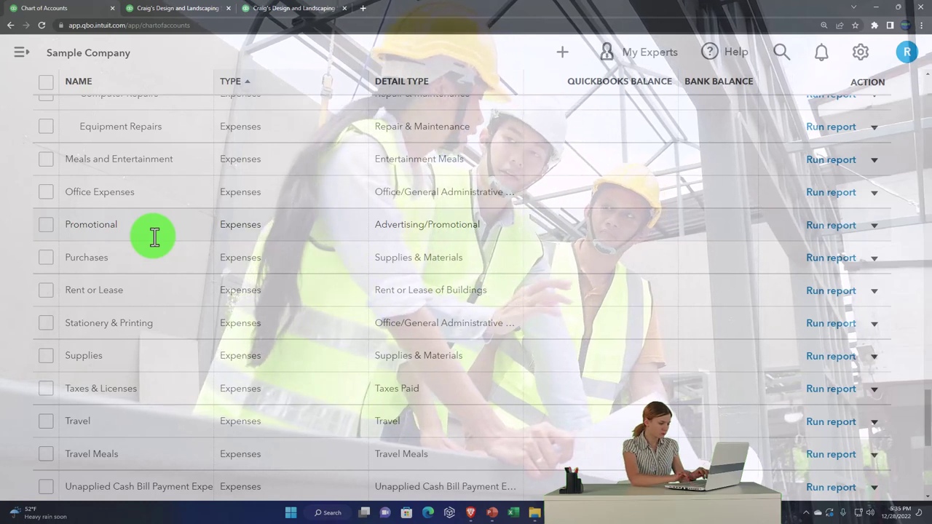
scroll(154, 236, down, 2)
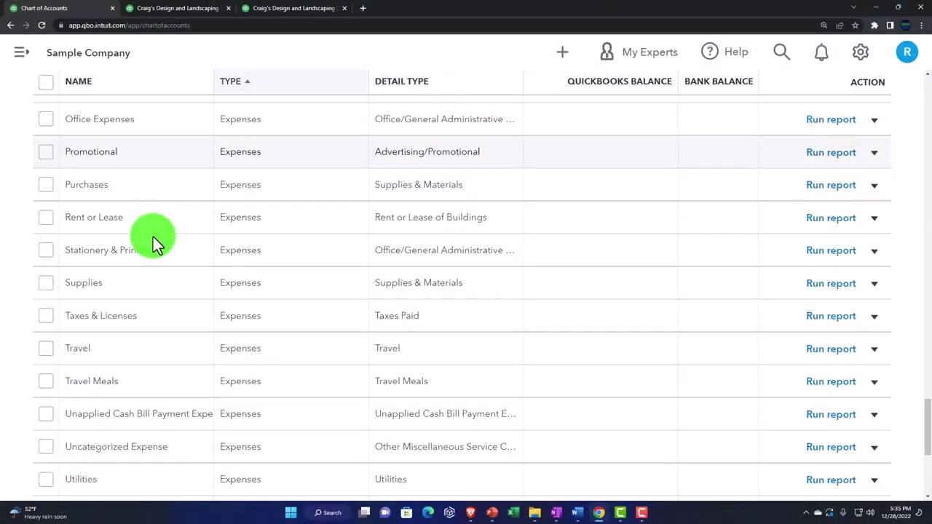
scroll(155, 240, down, 3)
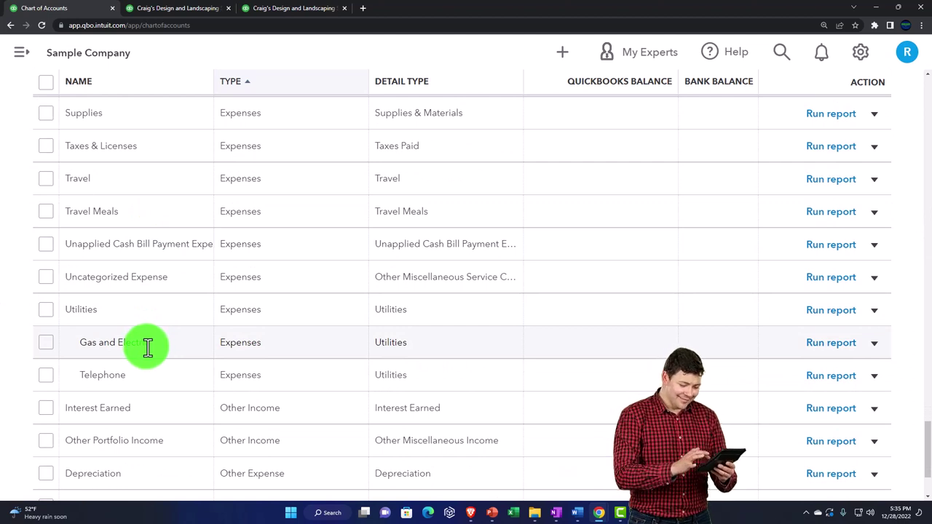
scroll(147, 348, down, 2)
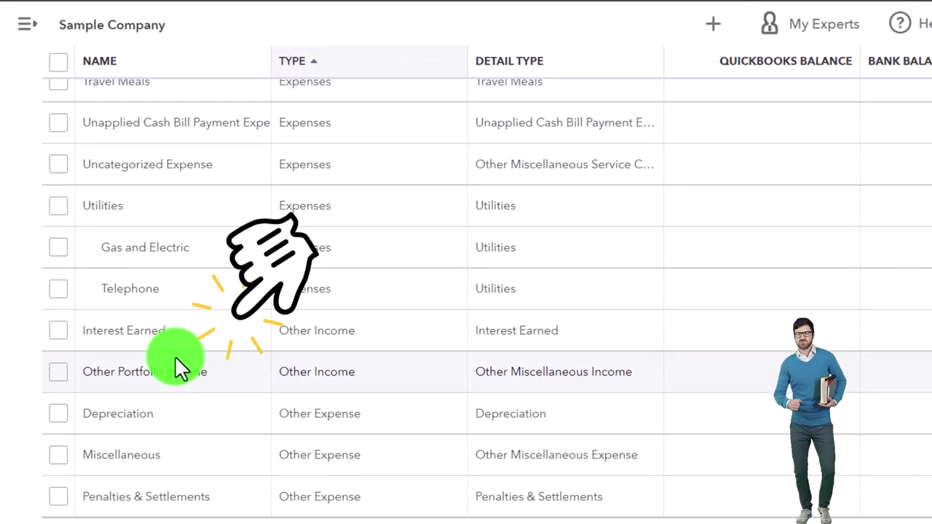
- Open the Maintenance and Repair expense account for editing, review its name, detail type and sub-account option, and close without saving
scroll(175, 355, up, 2)
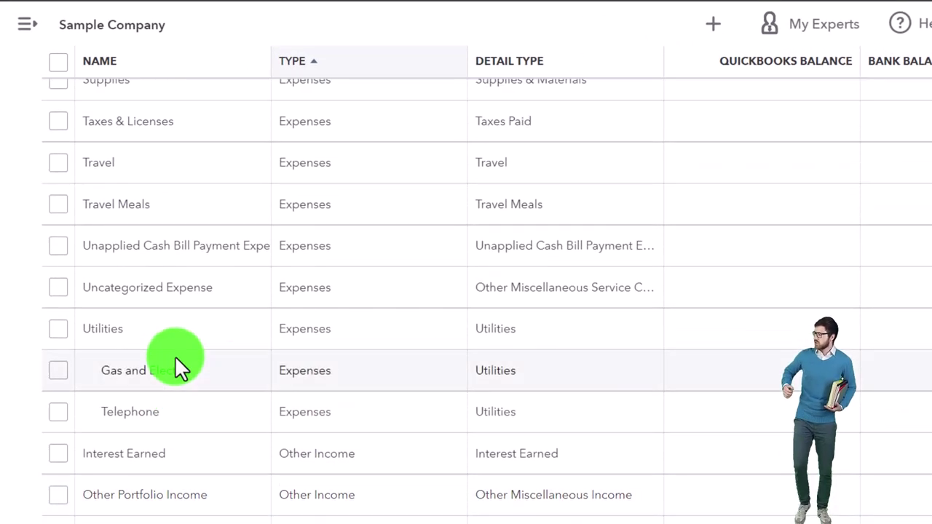
scroll(175, 355, up, 6)
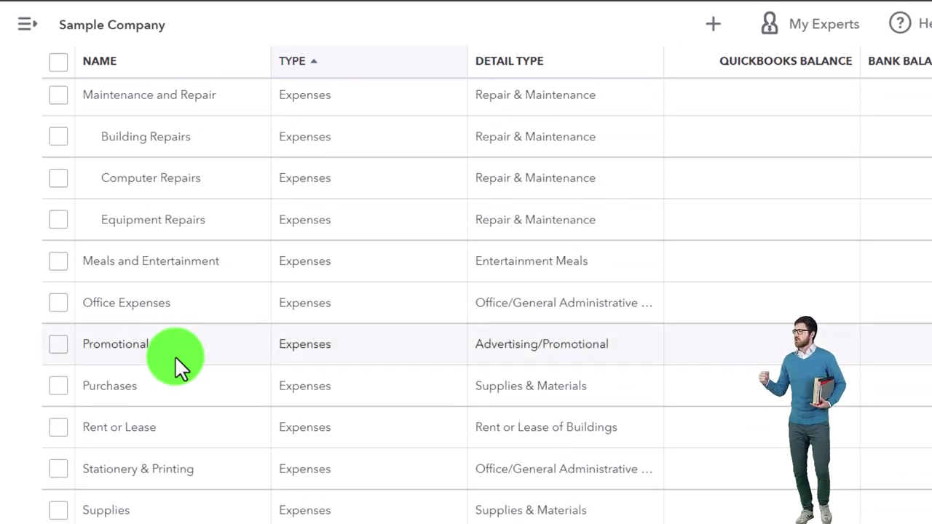
scroll(151, 312, up, 2)
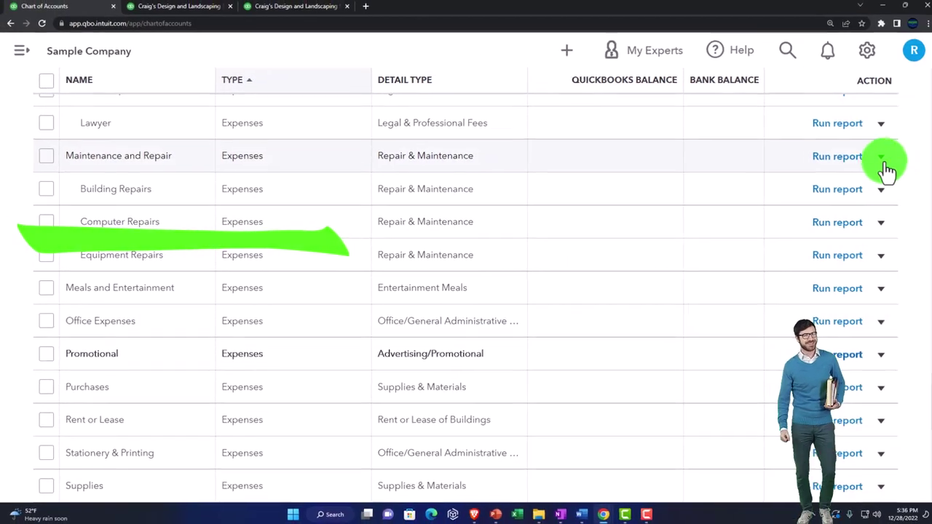
click(884, 165)
click(820, 181)
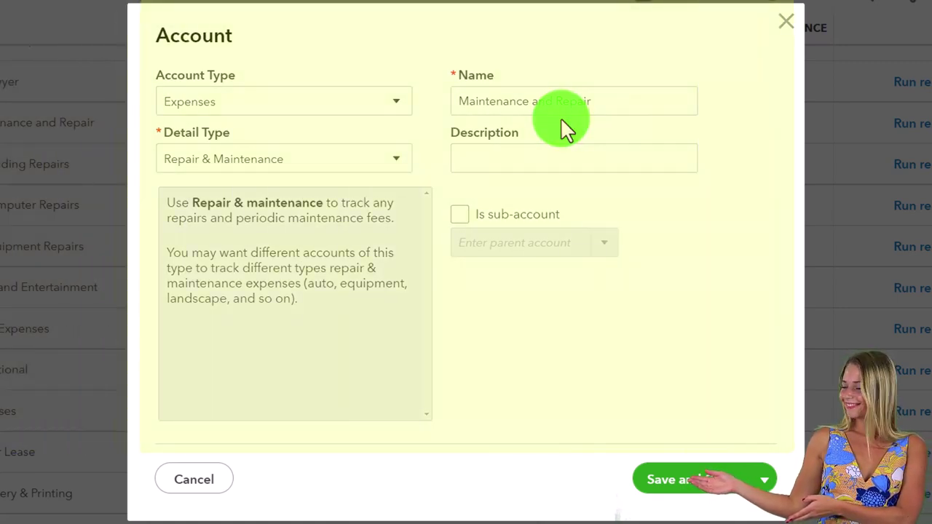
click(786, 22)
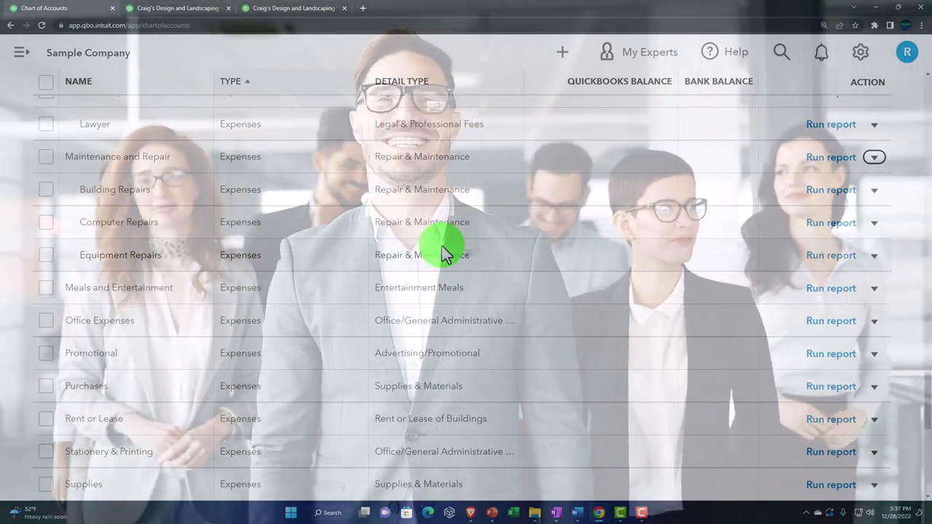
- Examine the nested expense sub-accounts in the Chart of Accounts and compare them with the expense section of the Profit and Loss report
scroll(442, 246, up, 1)
scroll(442, 251, up, 6)
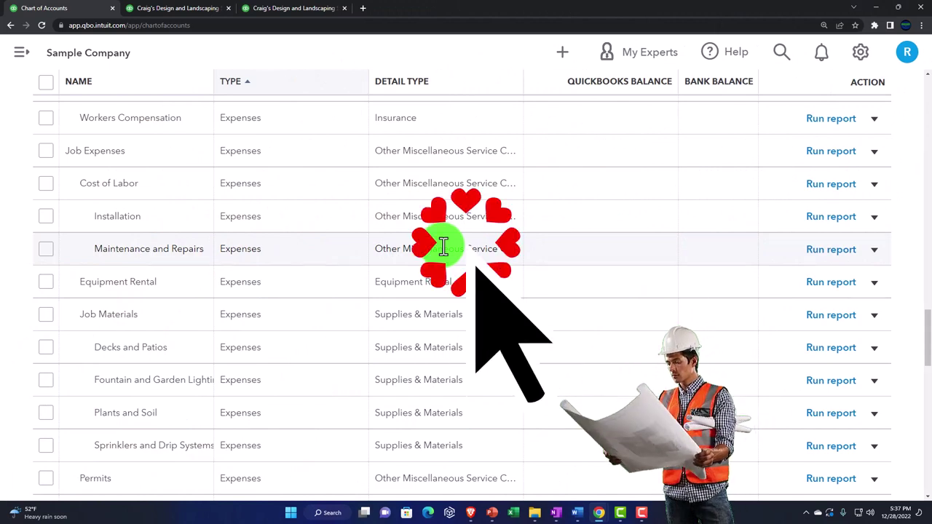
scroll(443, 246, down, 5)
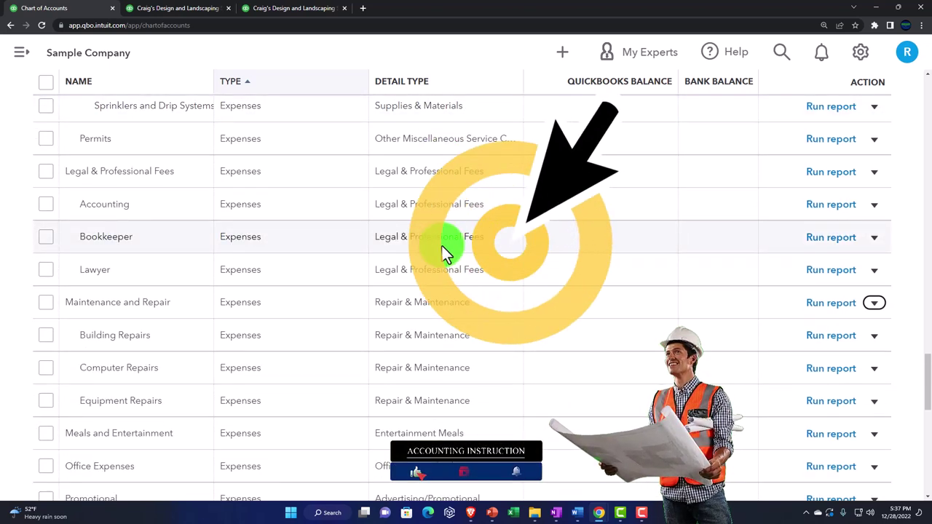
click(270, 10)
scroll(285, 270, down, 2)
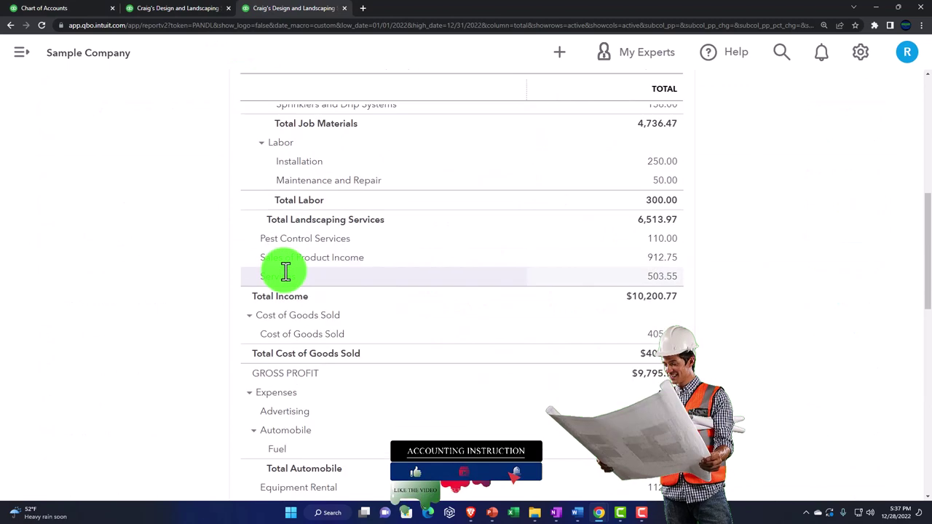
scroll(285, 271, down, 3)
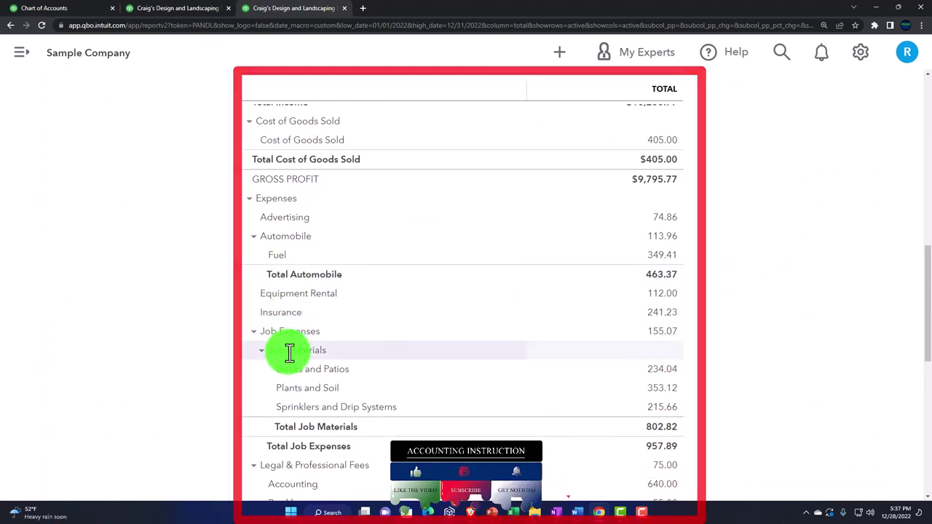
scroll(289, 354, down, 2)
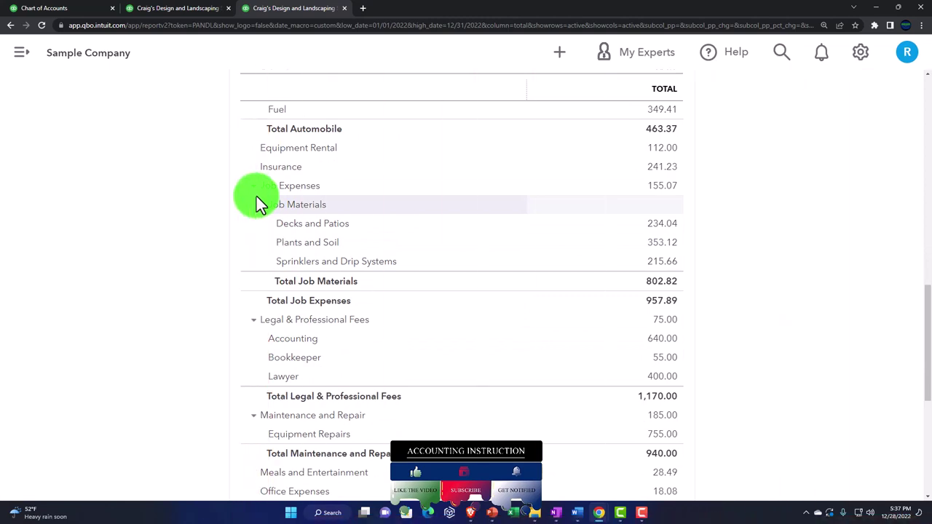
- Return to the Chart of Accounts, remove the Building Repairs expense account's sub-account setting under Maintenance and Repair, and save the account
click(90, 12)
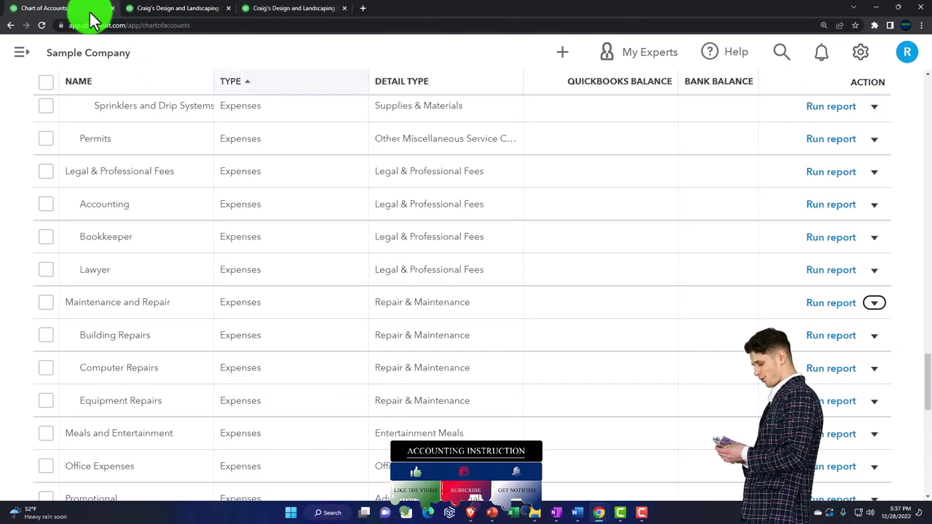
scroll(308, 295, down, 1)
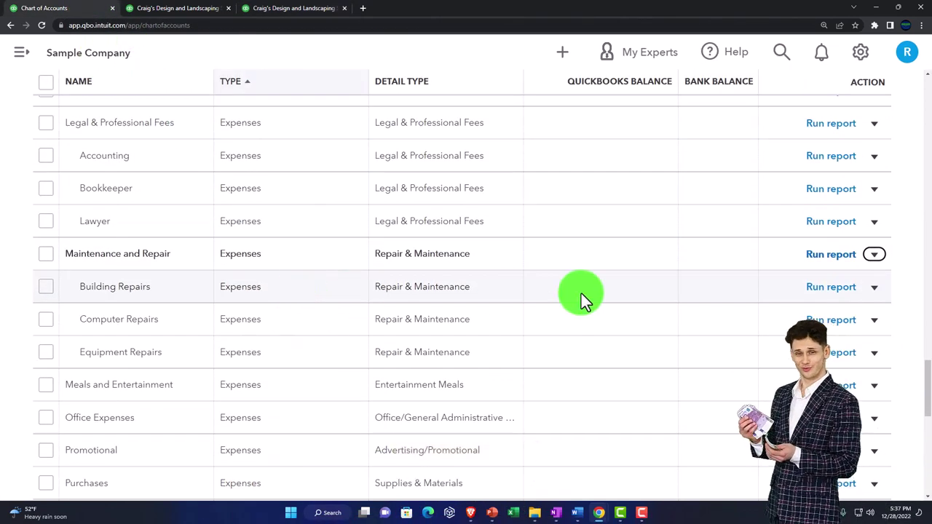
click(875, 289)
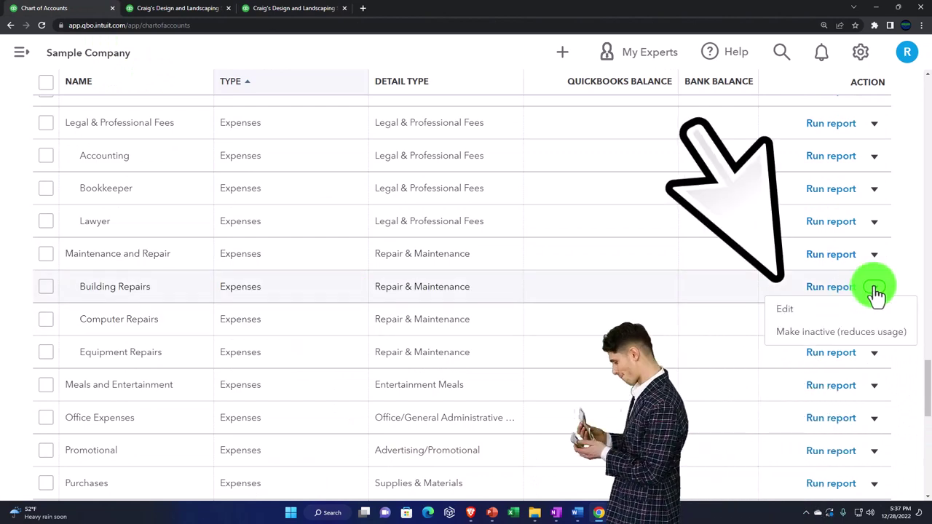
click(805, 315)
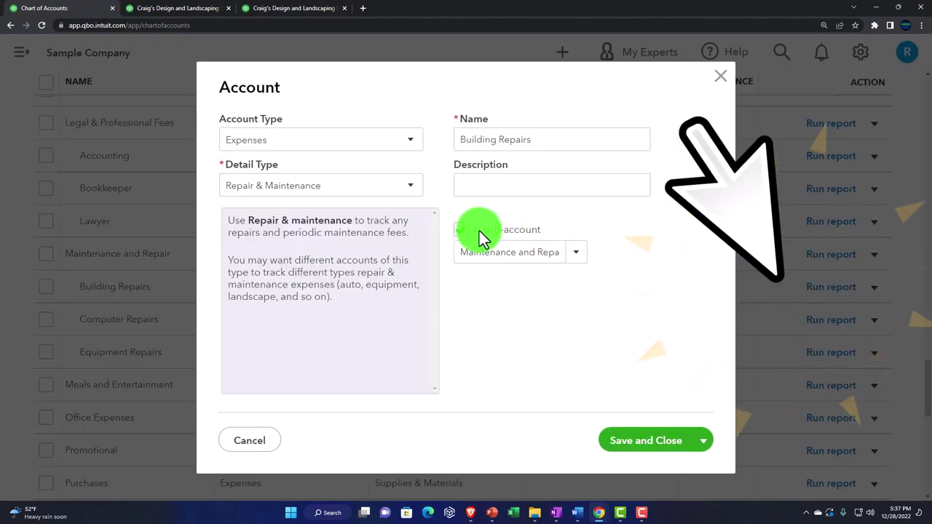
click(642, 442)
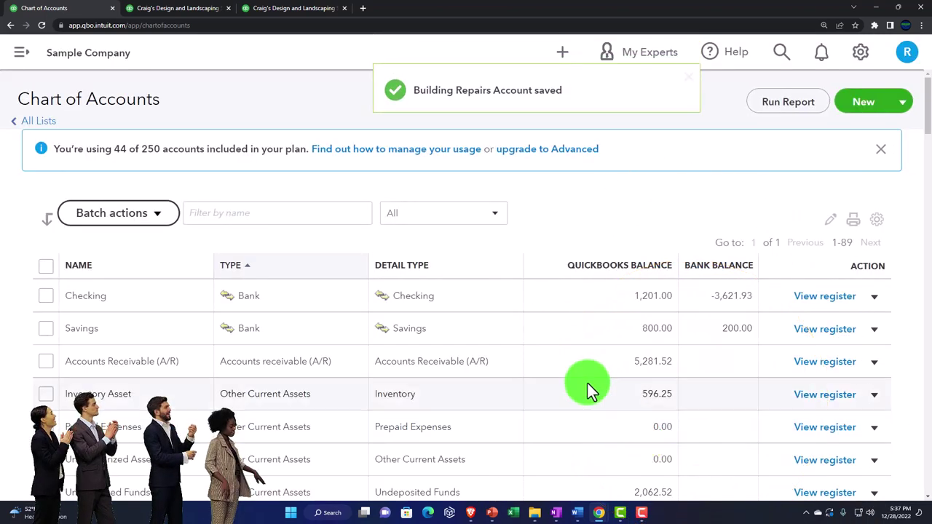
- Review the expenses in the Profit and Loss report, then check where Building Repairs sits among the Chart of Accounts' expense accounts
click(295, 9)
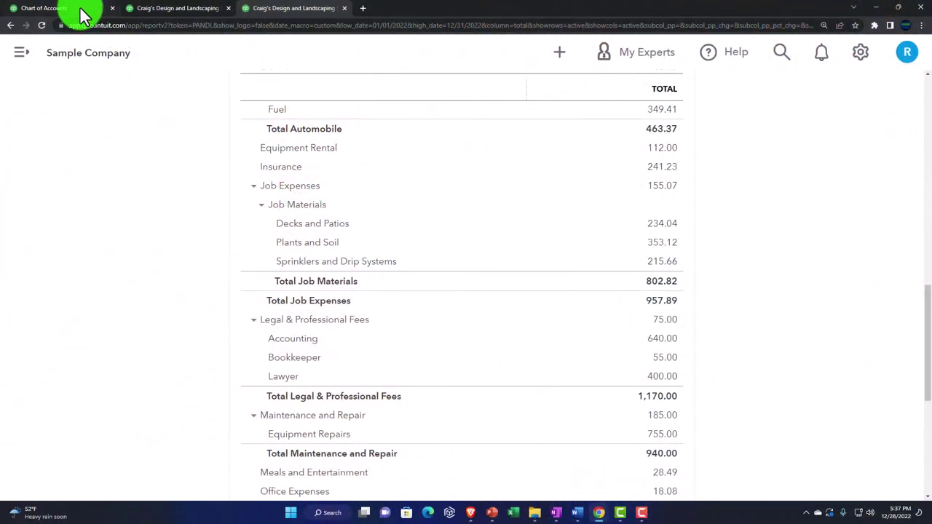
click(82, 14)
scroll(267, 399, down, 20)
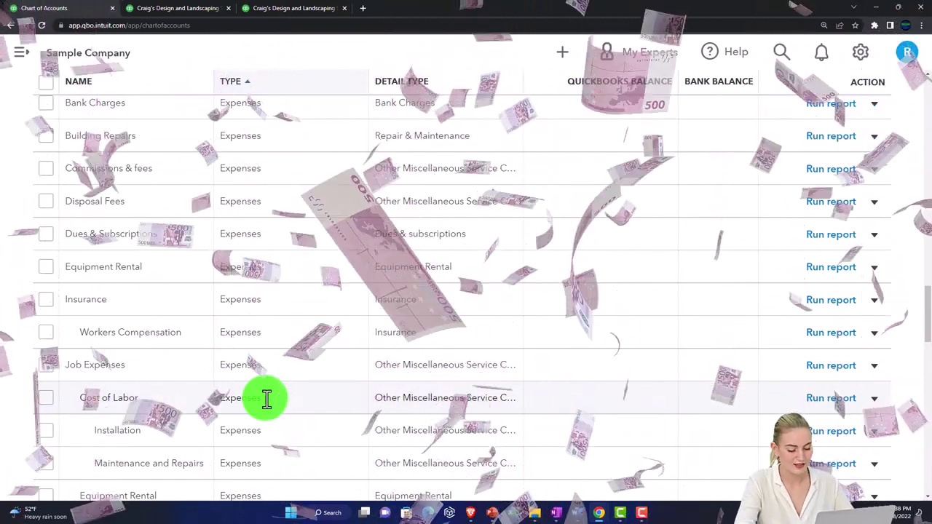
scroll(267, 402, down, 2)
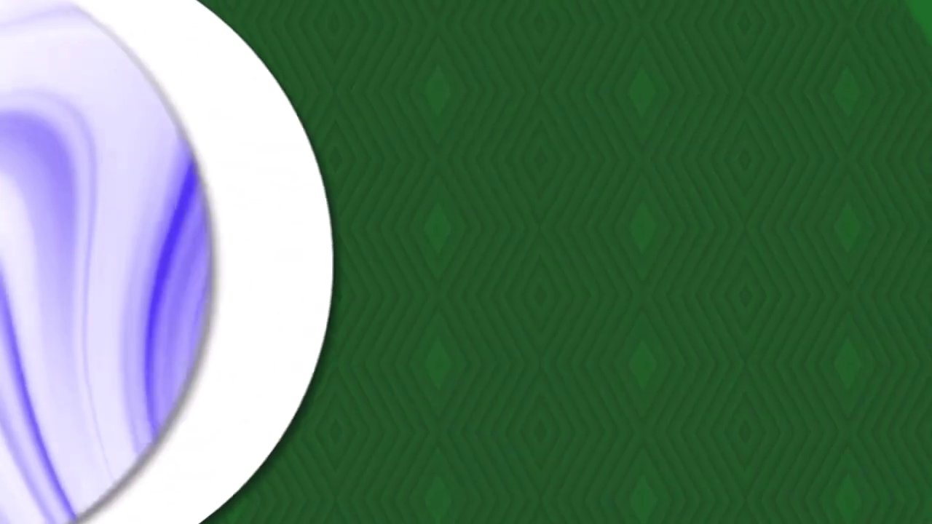